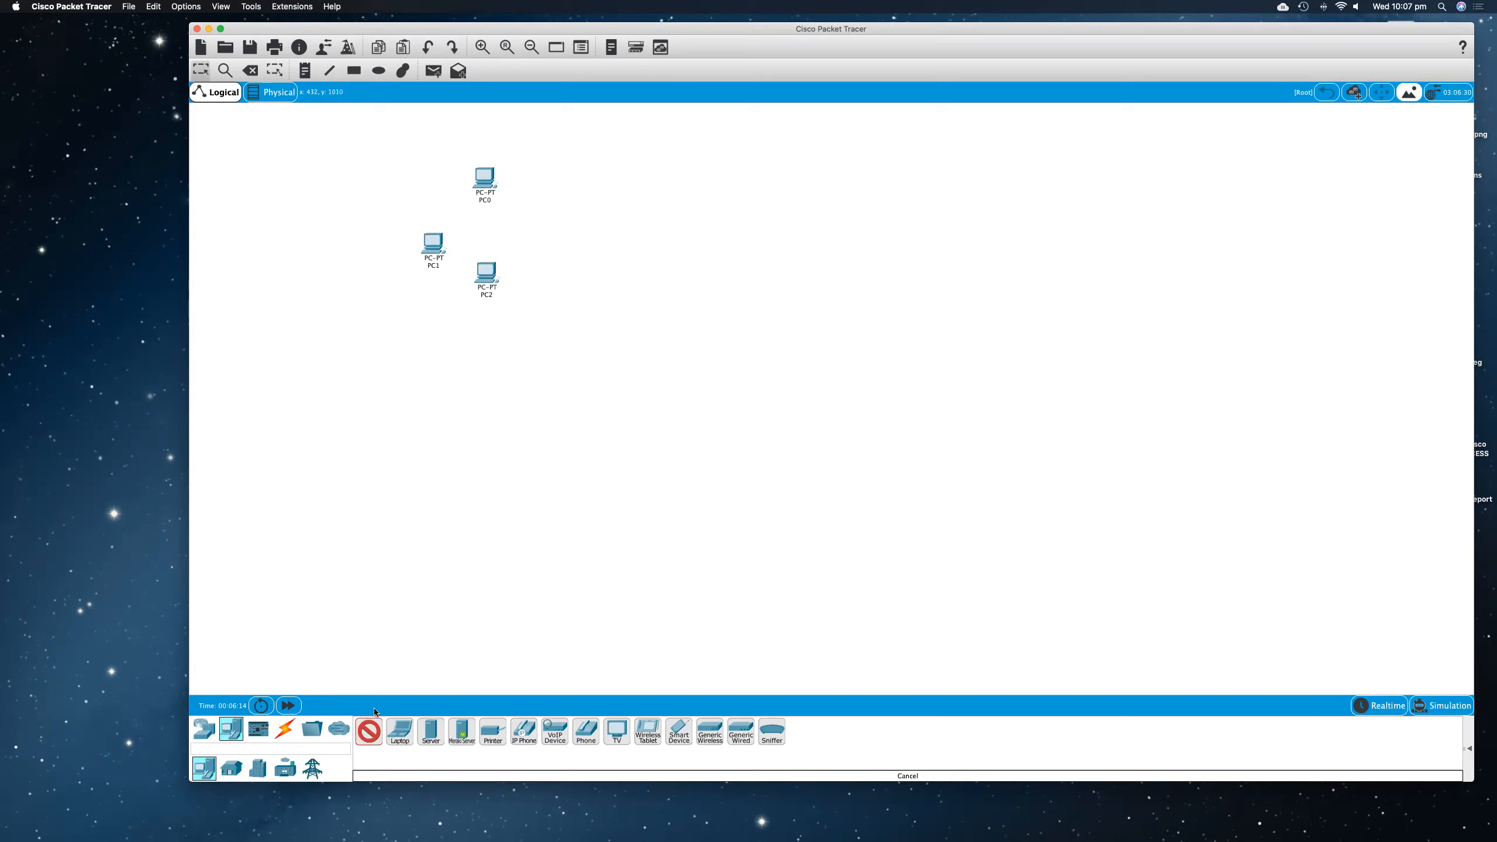
# Step: Add three more PCs as a second group below the existing ones, spacing the first one out from the others
pyautogui.click(424, 451)
pyautogui.click(369, 734)
pyautogui.click(474, 399)
pyautogui.click(366, 734)
pyautogui.click(472, 519)
pyautogui.moveTo(427, 462); pyautogui.dragTo(404, 462)
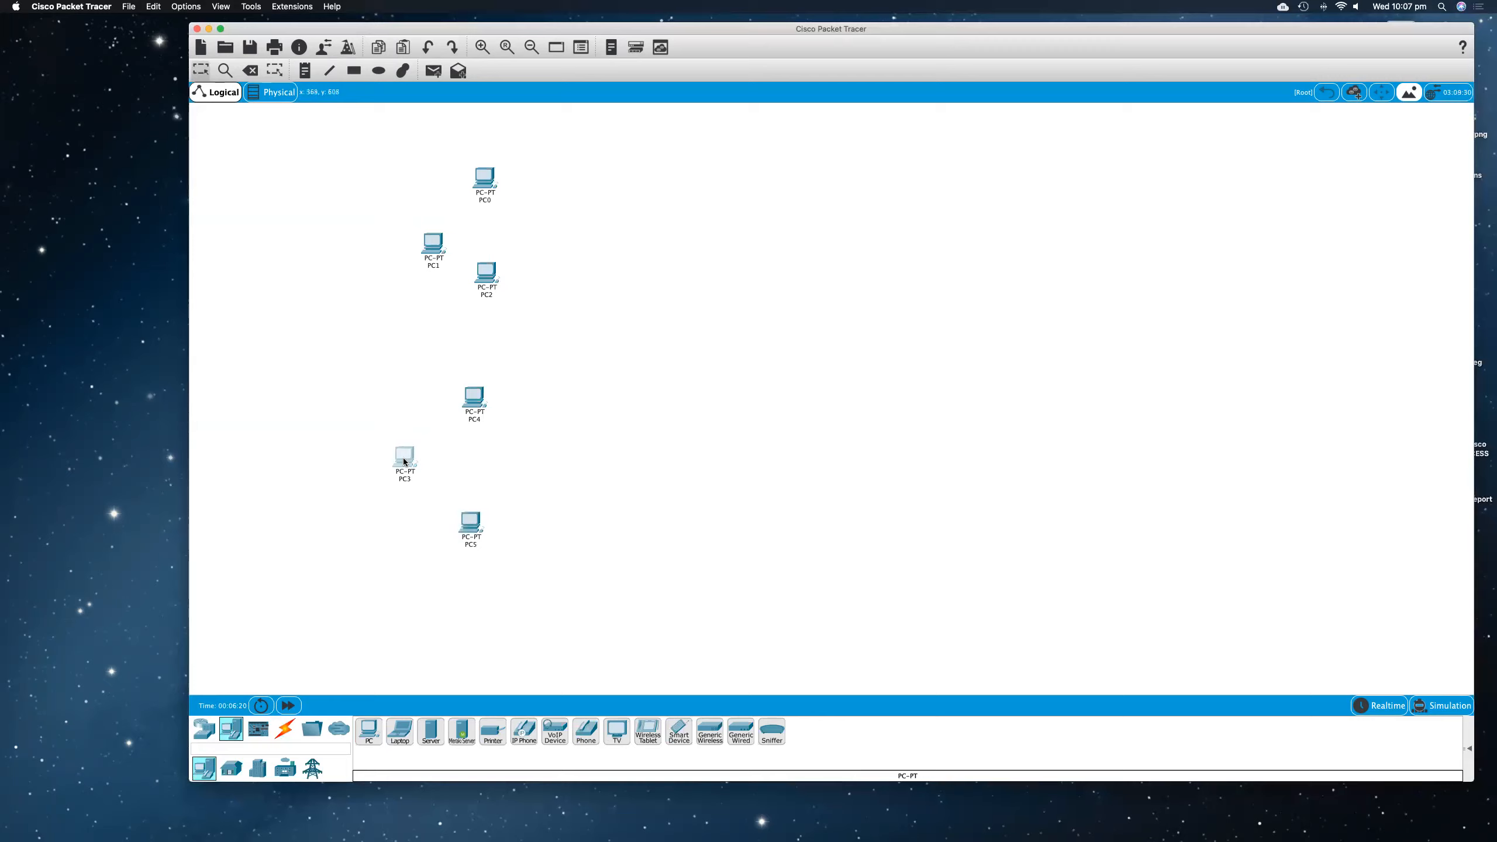
# Step: Rearrange PC0, PC1, PC2, PC4 and PC5 so the two groups of three PCs are spaced apart vertically
pyautogui.moveTo(478, 399); pyautogui.dragTo(493, 390)
pyautogui.moveTo(444, 244); pyautogui.dragTo(443, 216)
pyautogui.moveTo(485, 178); pyautogui.dragTo(488, 152)
pyautogui.moveTo(488, 399); pyautogui.dragTo(474, 394)
pyautogui.moveTo(470, 521); pyautogui.dragTo(481, 529)
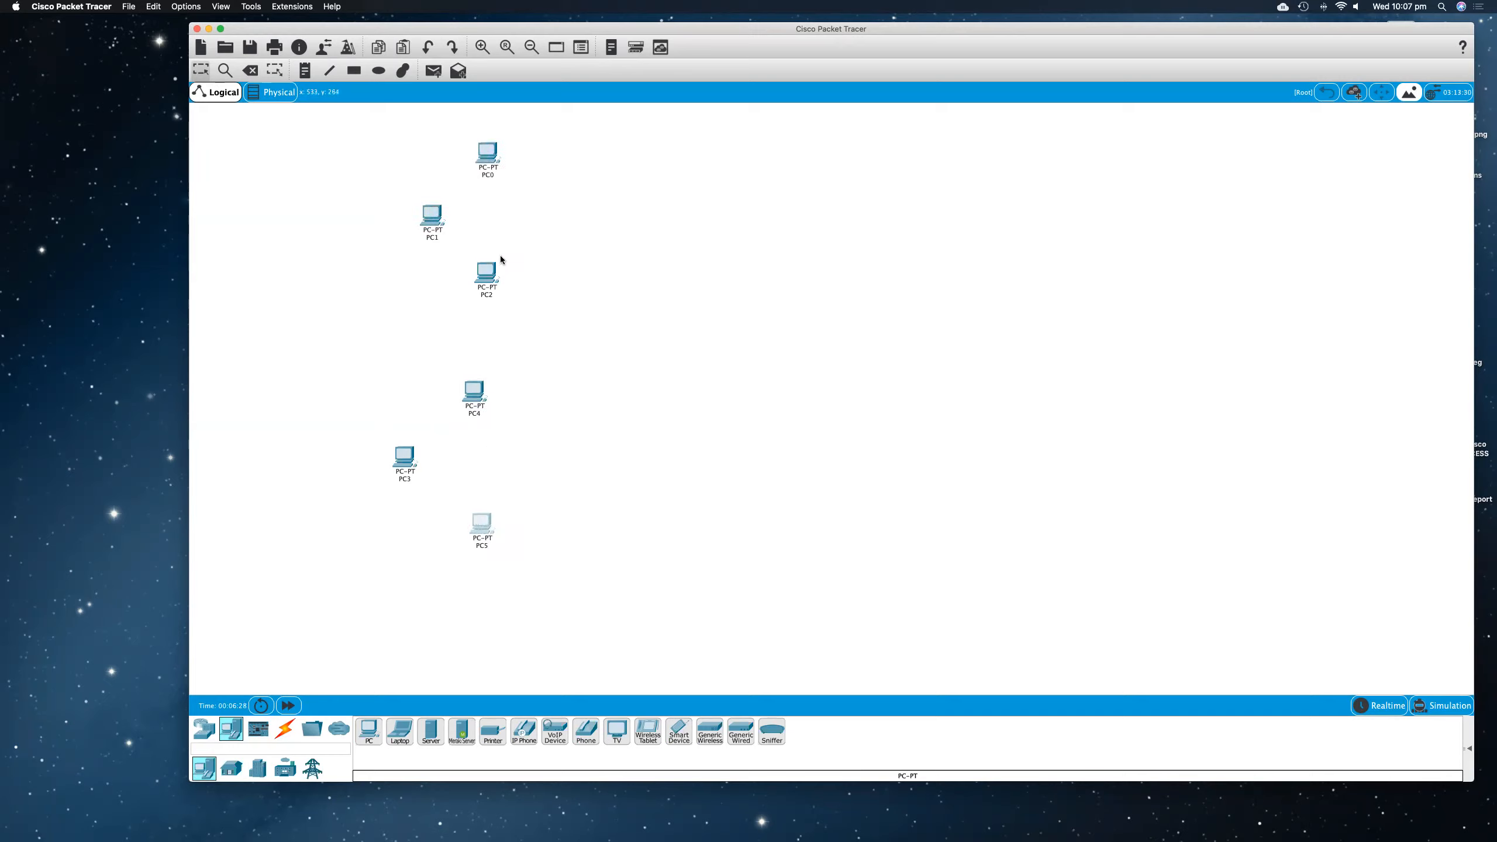
pyautogui.moveTo(480, 285); pyautogui.dragTo(479, 292)
pyautogui.hscroll(1, 493, 190)
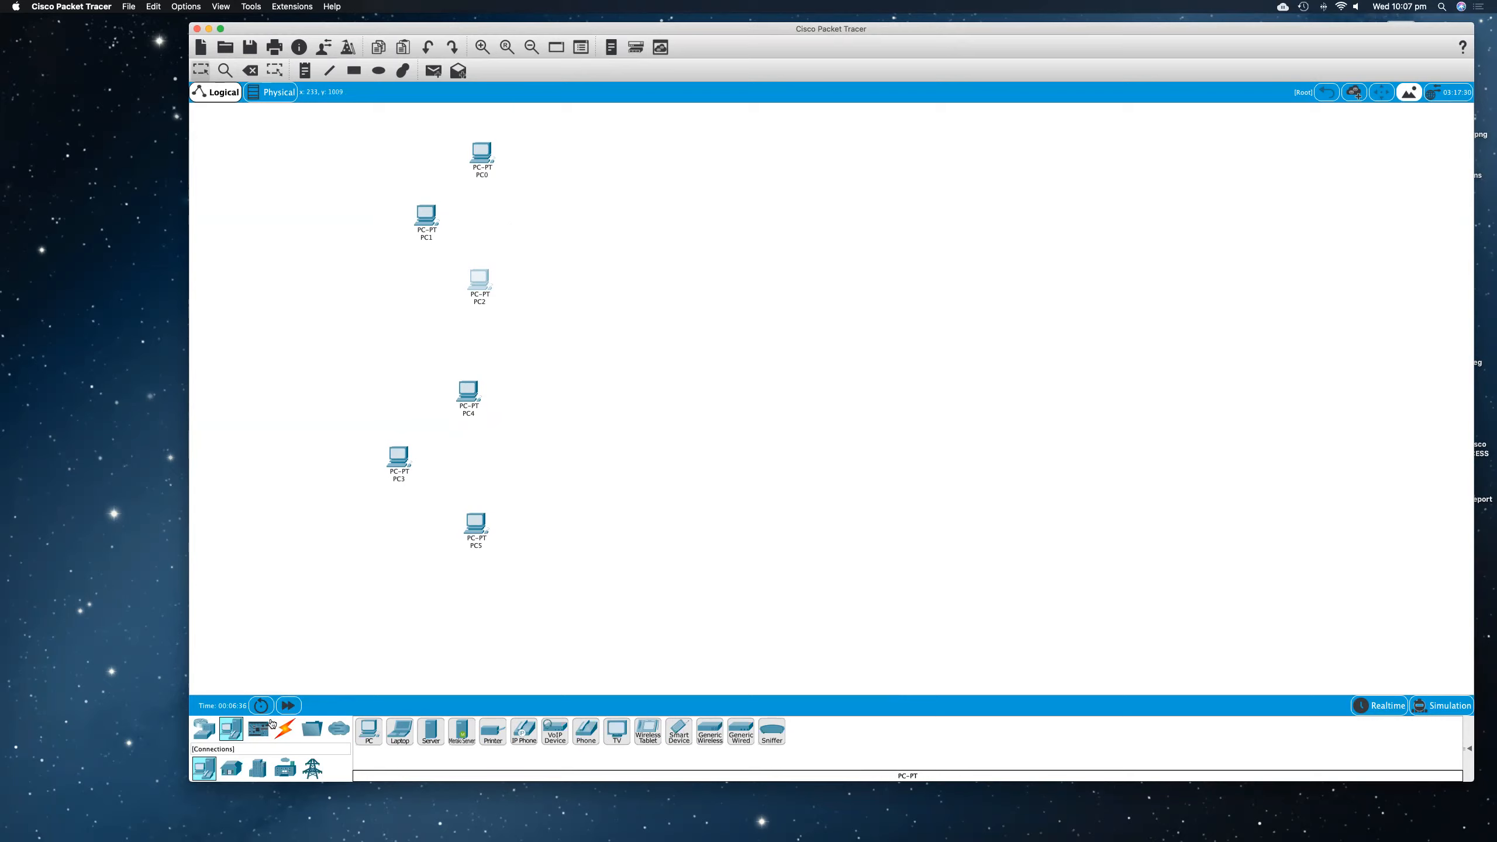
# Step: Place two 2960 switches to the right of the PCs, one beside the upper group and one beside the lower group
pyautogui.click(203, 734)
pyautogui.click(231, 768)
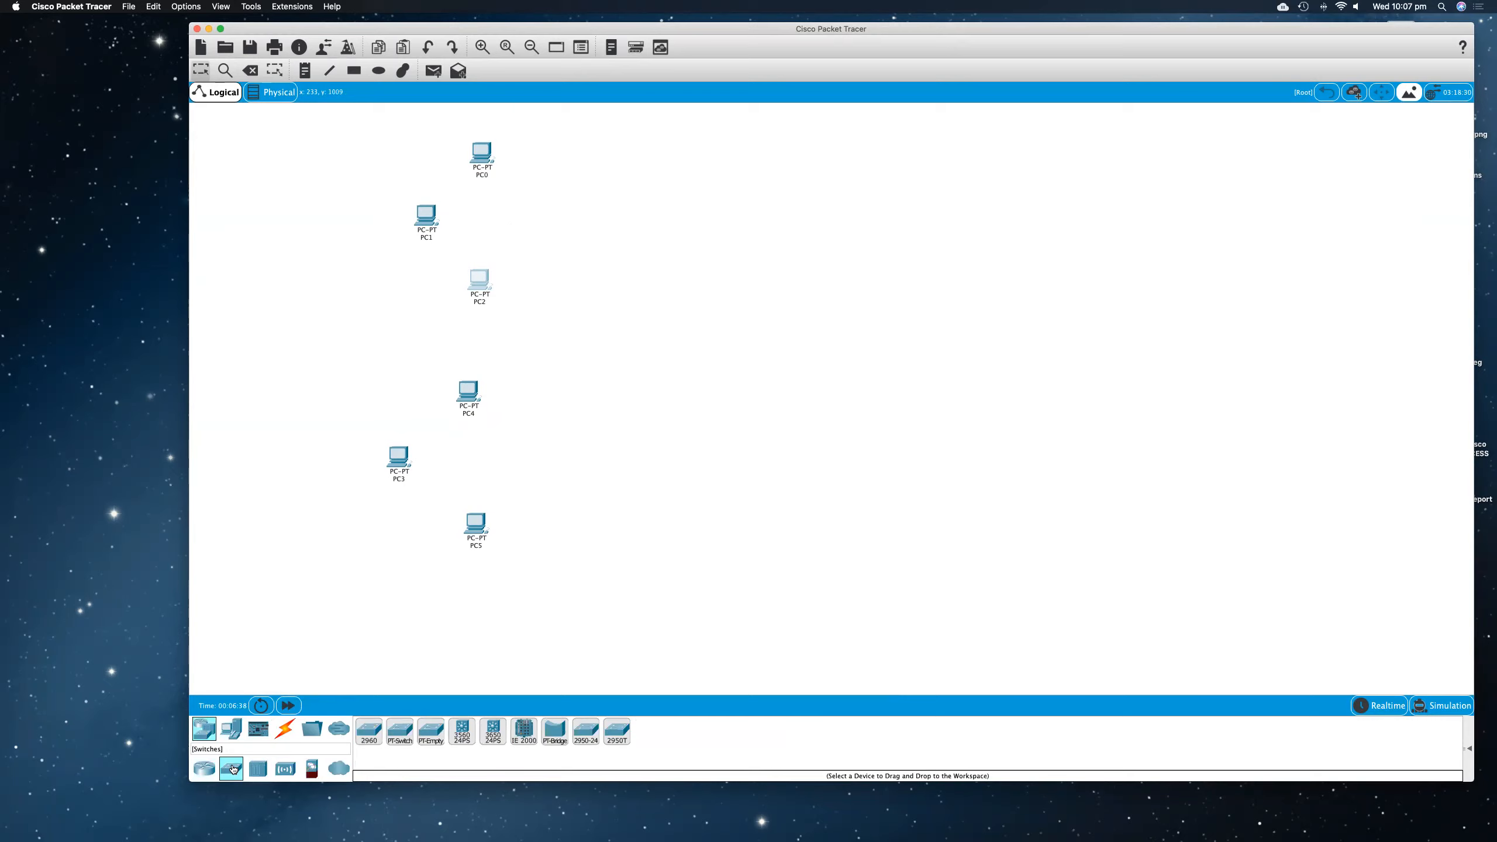
pyautogui.click(369, 731)
pyautogui.click(613, 217)
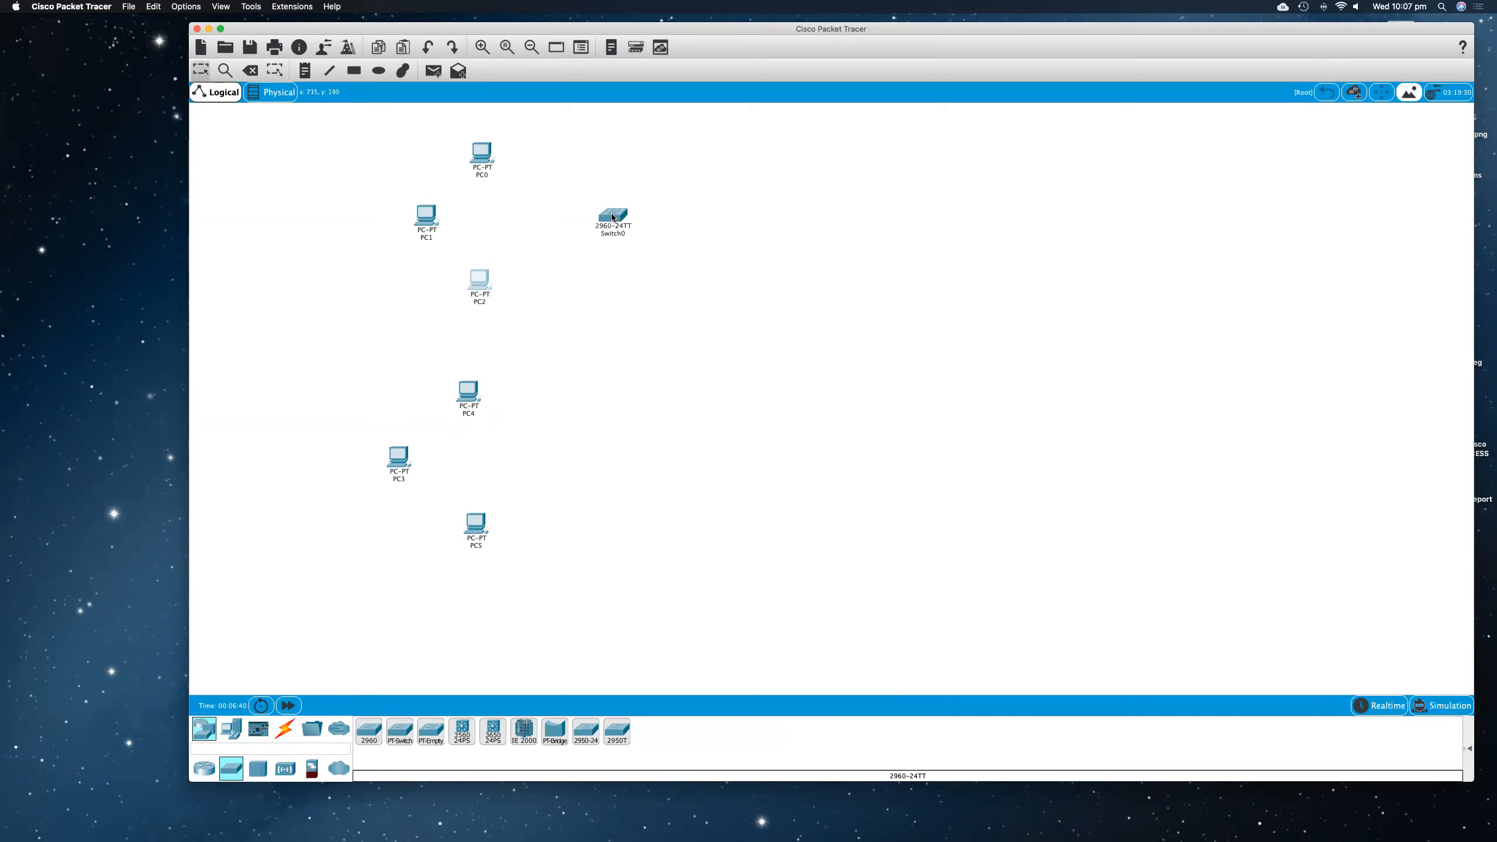
pyautogui.click(369, 731)
pyautogui.click(616, 449)
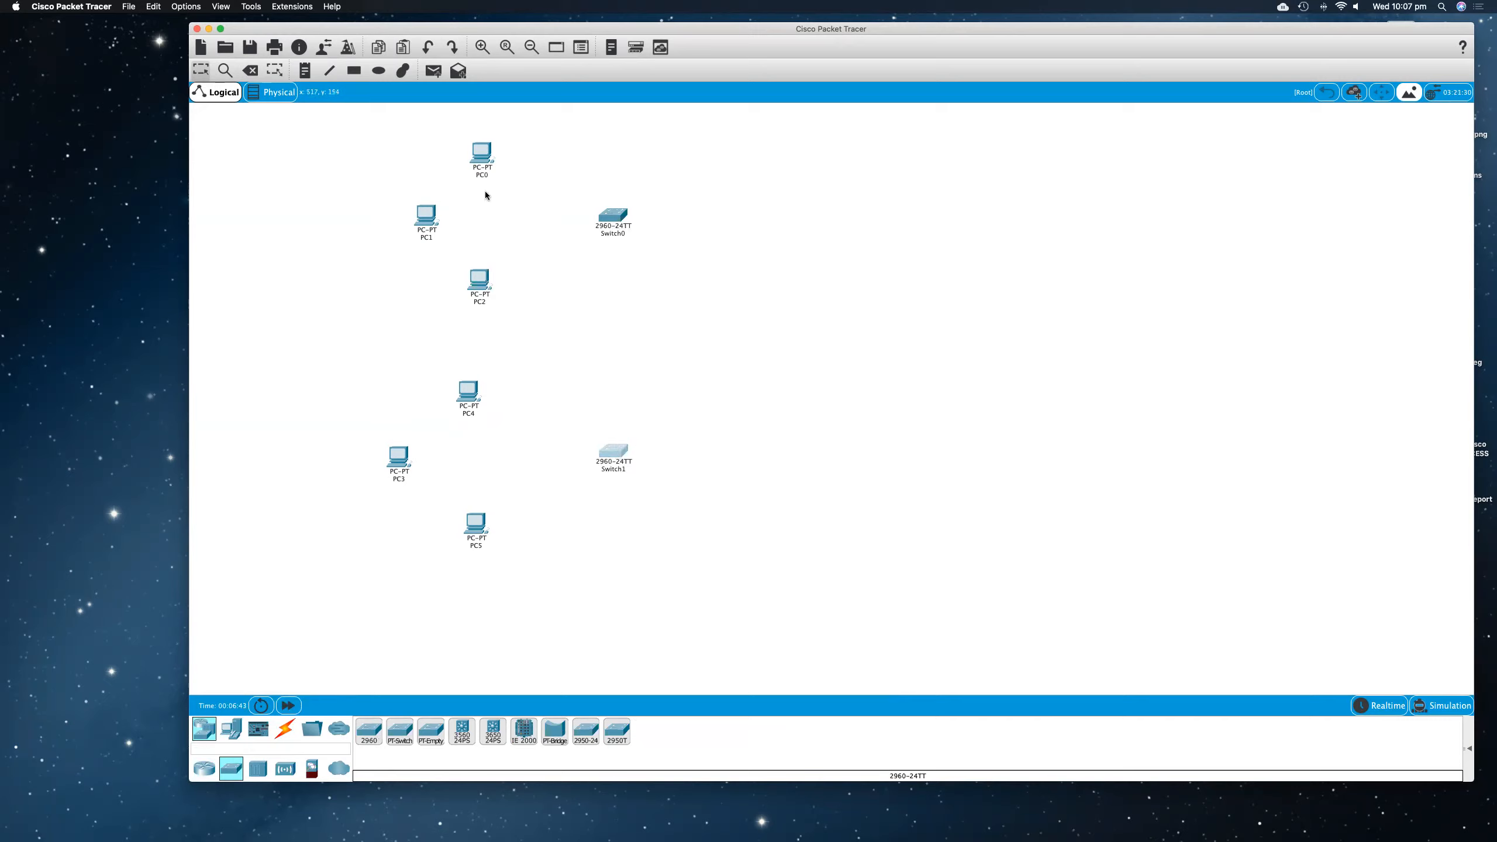
# Step: Reposition PC3, PC4 and PC5 to tighten the lower group around its switch
pyautogui.moveTo(468, 407); pyautogui.dragTo(471, 422)
pyautogui.moveTo(475, 513); pyautogui.dragTo(472, 492)
pyautogui.moveTo(399, 461); pyautogui.dragTo(413, 462)
pyautogui.moveTo(473, 502); pyautogui.dragTo(473, 510)
pyautogui.moveTo(472, 407); pyautogui.dragTo(475, 390)
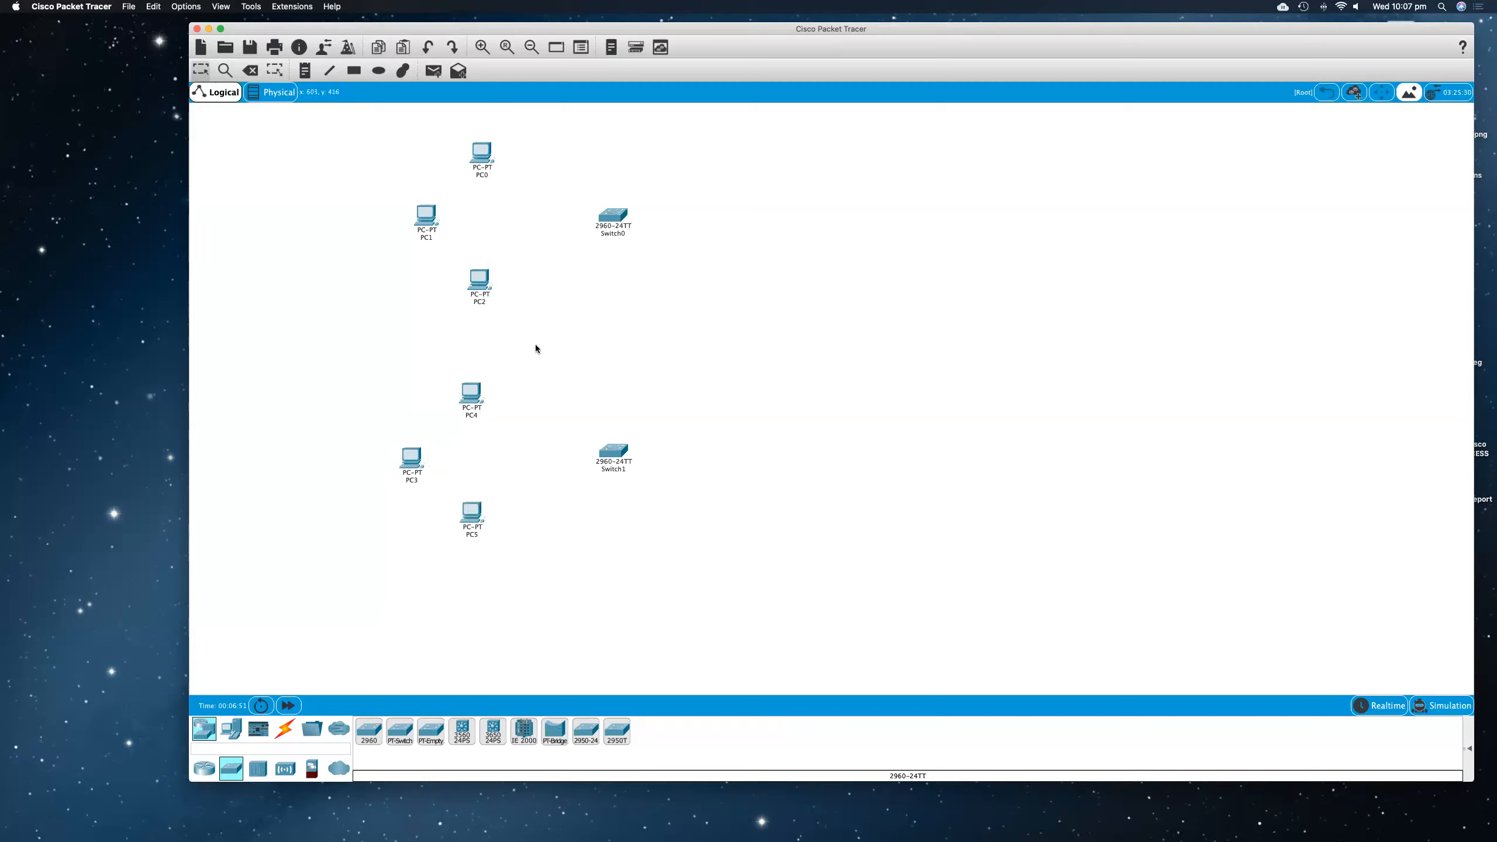
# Step: Connect PC0's FastEthernet0 to Switch0's FastEthernet0/1 with a copper straight-through cable
pyautogui.click(286, 730)
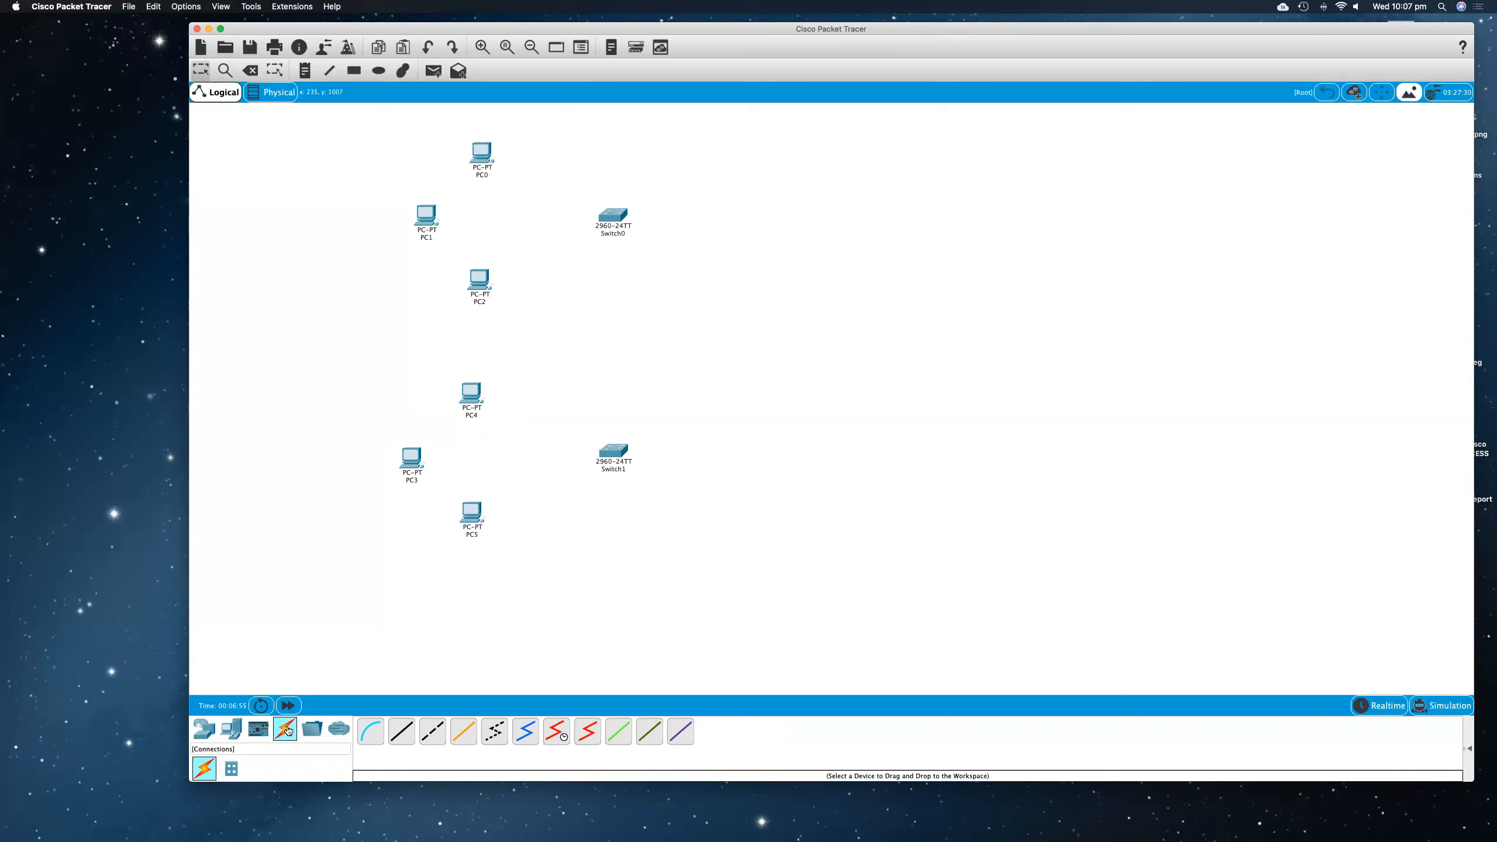
pyautogui.click(402, 732)
pyautogui.click(482, 155)
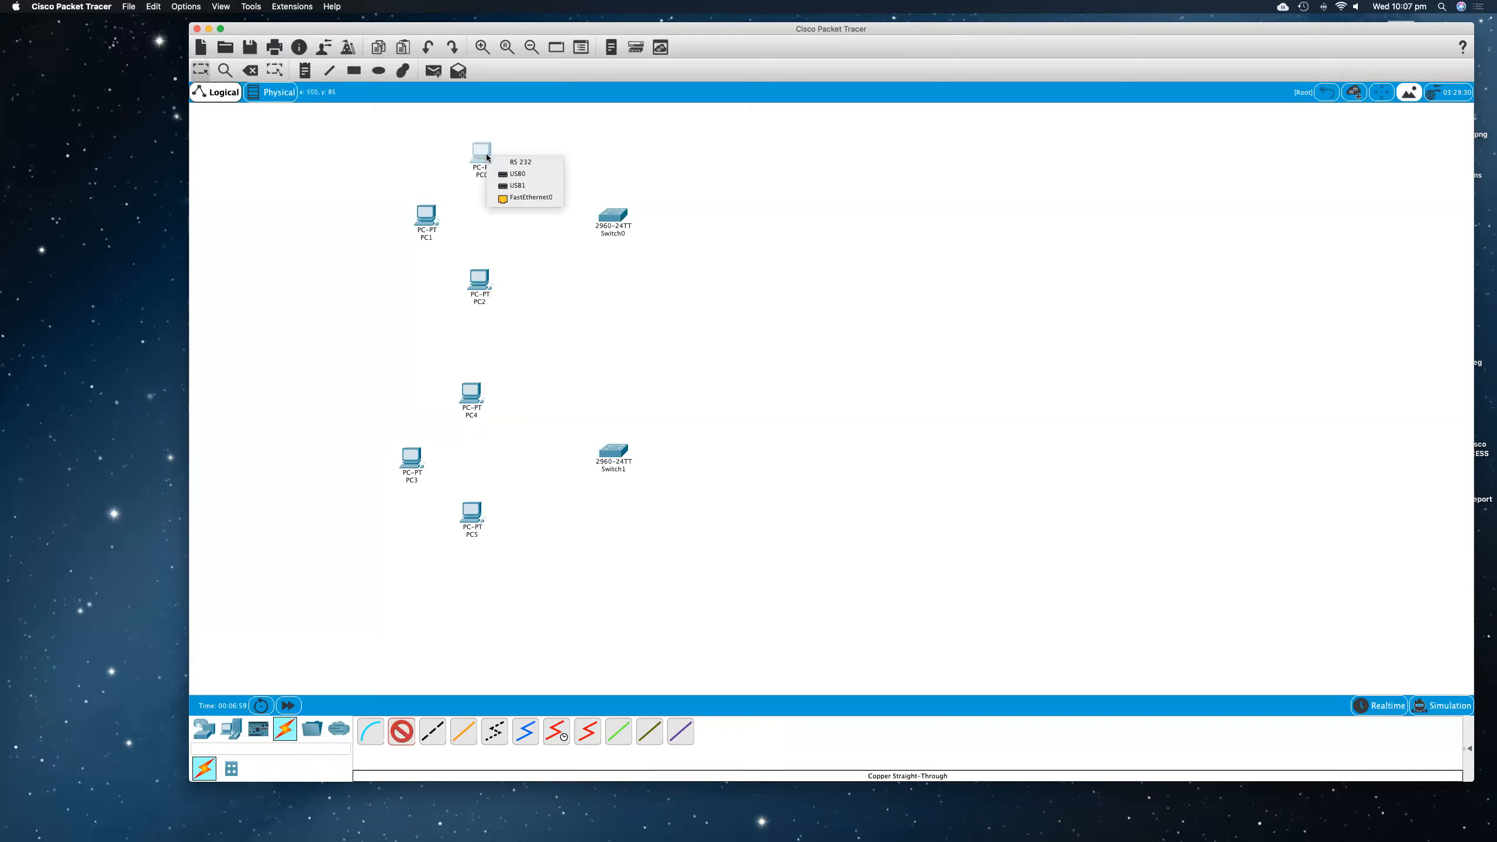
pyautogui.click(529, 198)
pyautogui.click(611, 214)
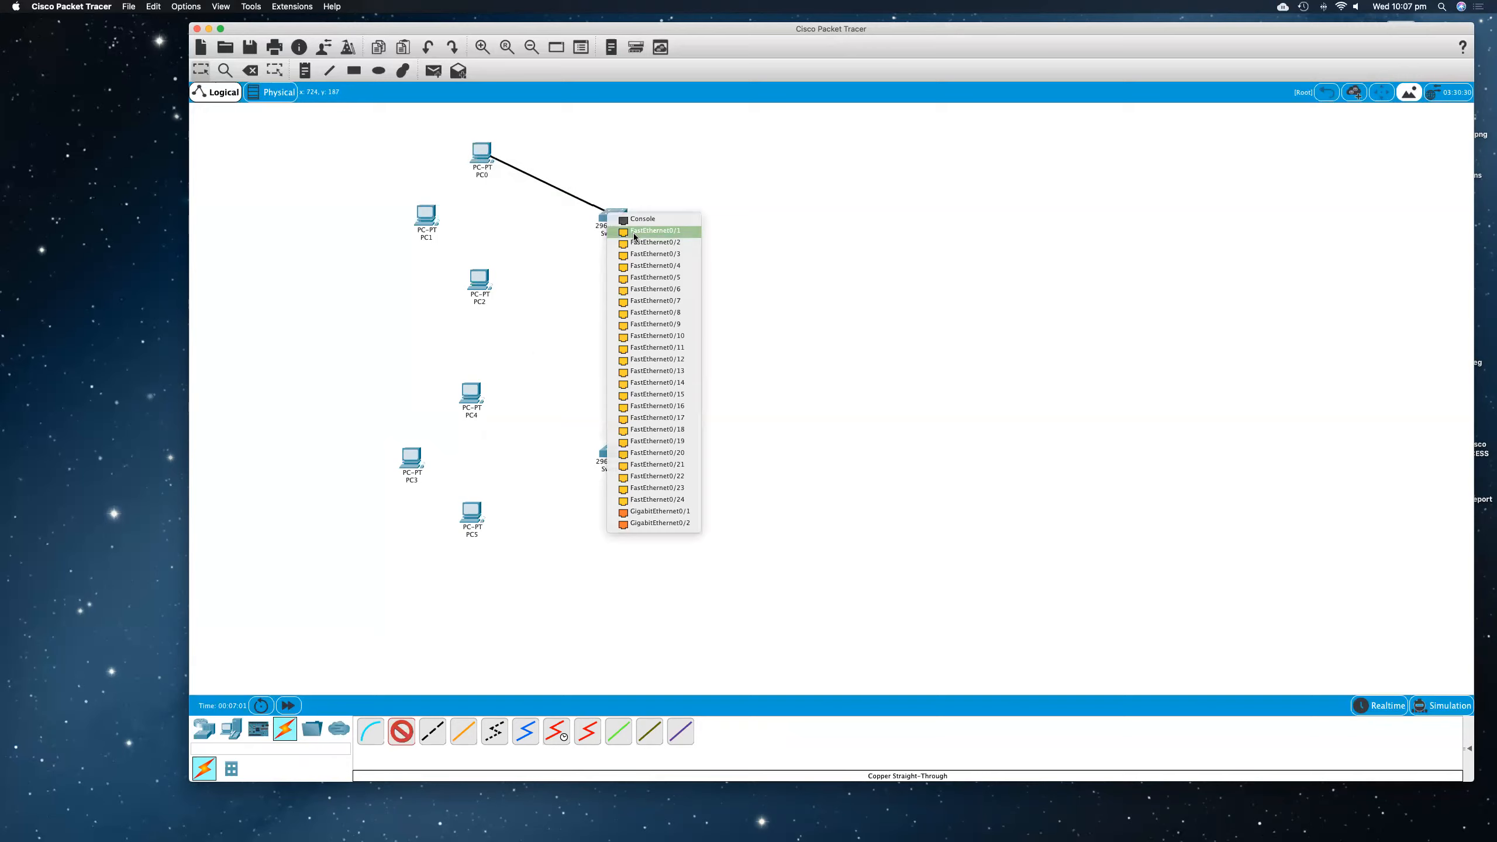
pyautogui.click(634, 235)
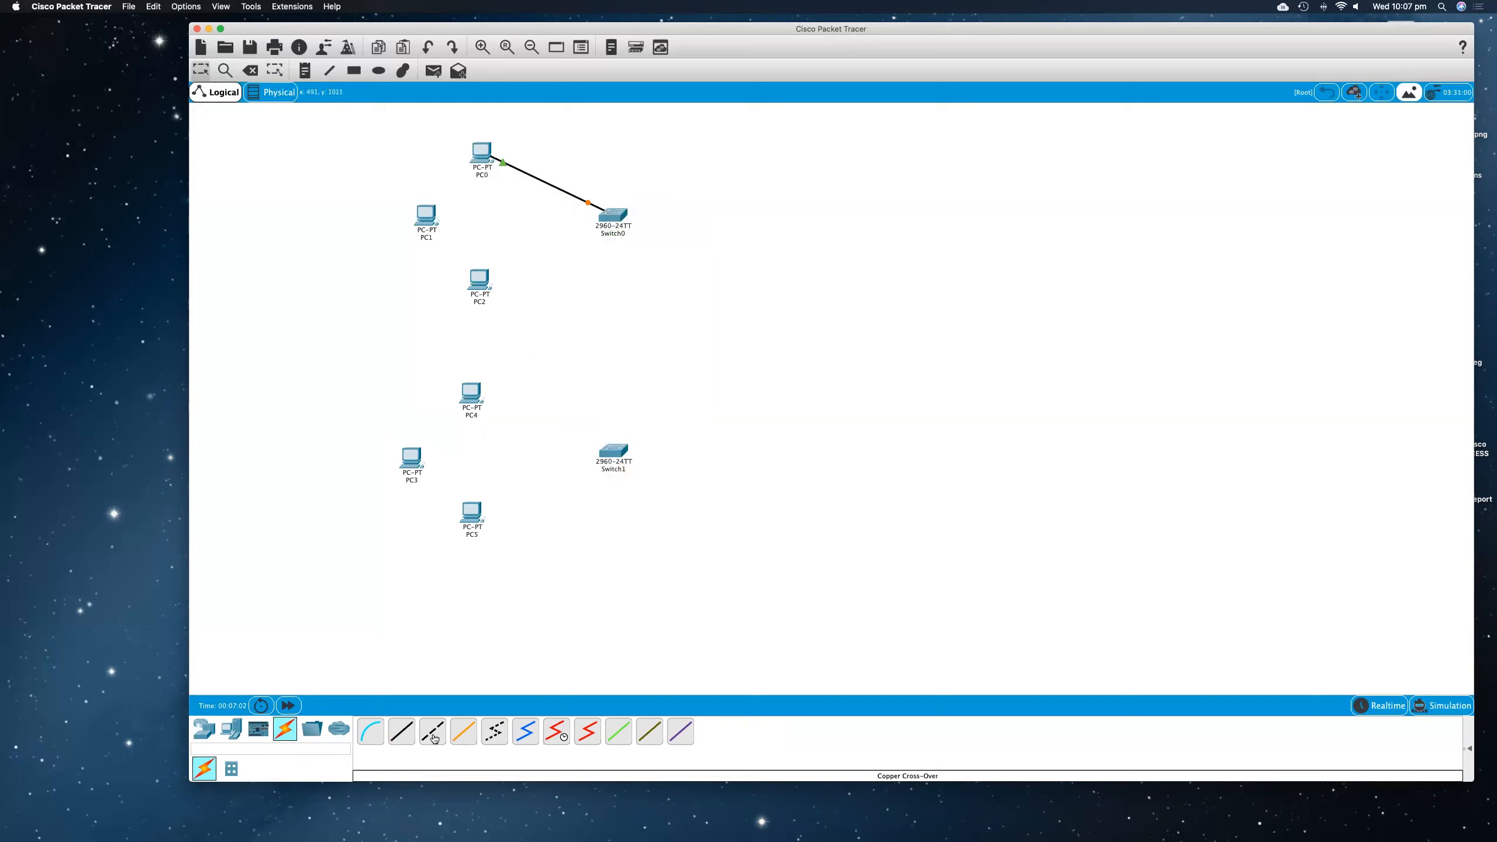
# Step: Connect PC1's FastEthernet0 to Switch0's FastEthernet0/2 with a copper straight-through cable
pyautogui.click(427, 210)
pyautogui.click(455, 258)
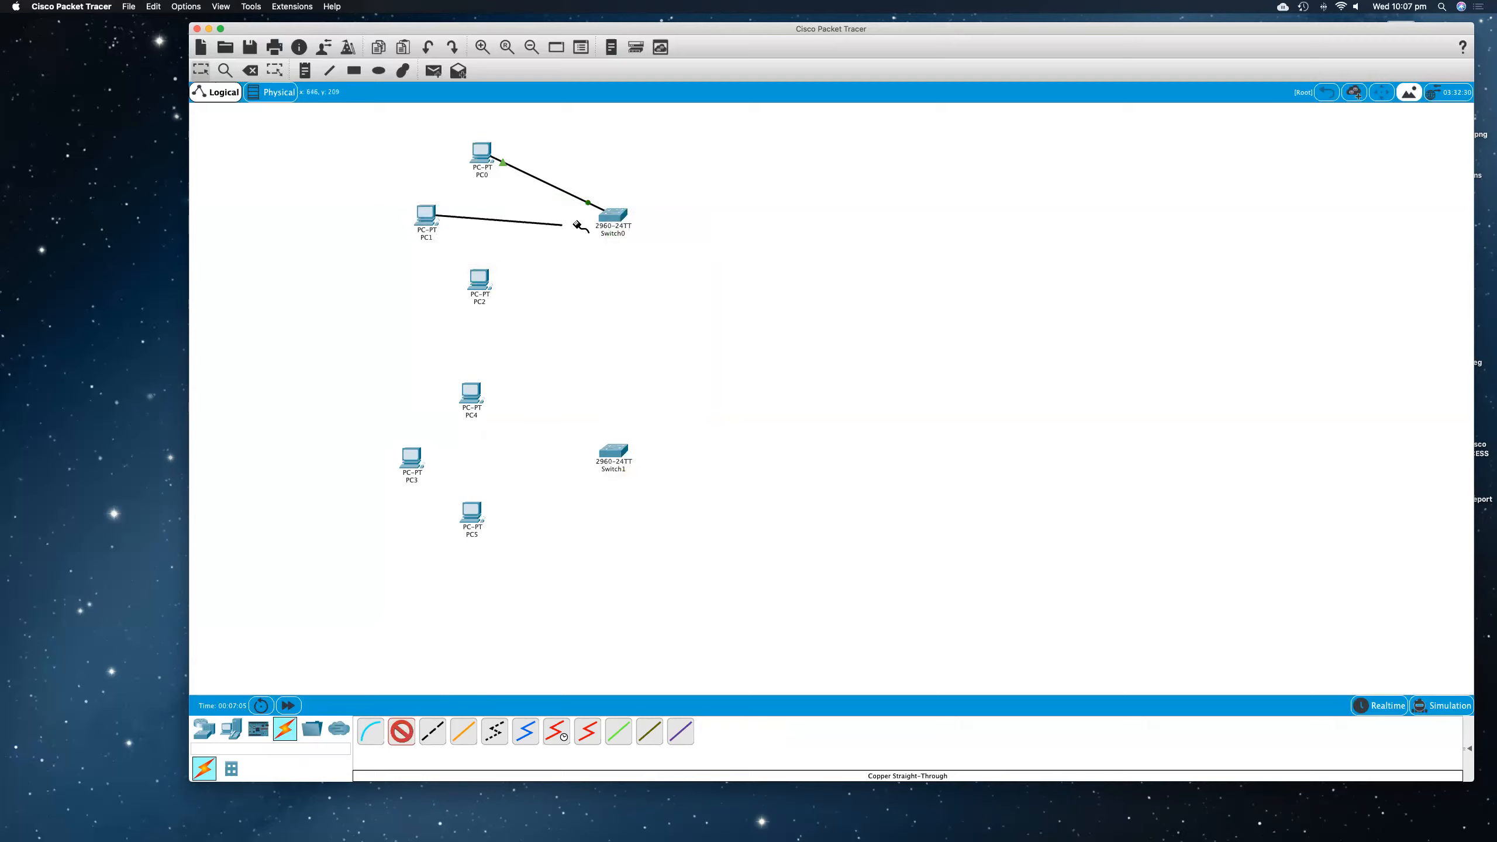
pyautogui.click(609, 214)
pyautogui.click(633, 236)
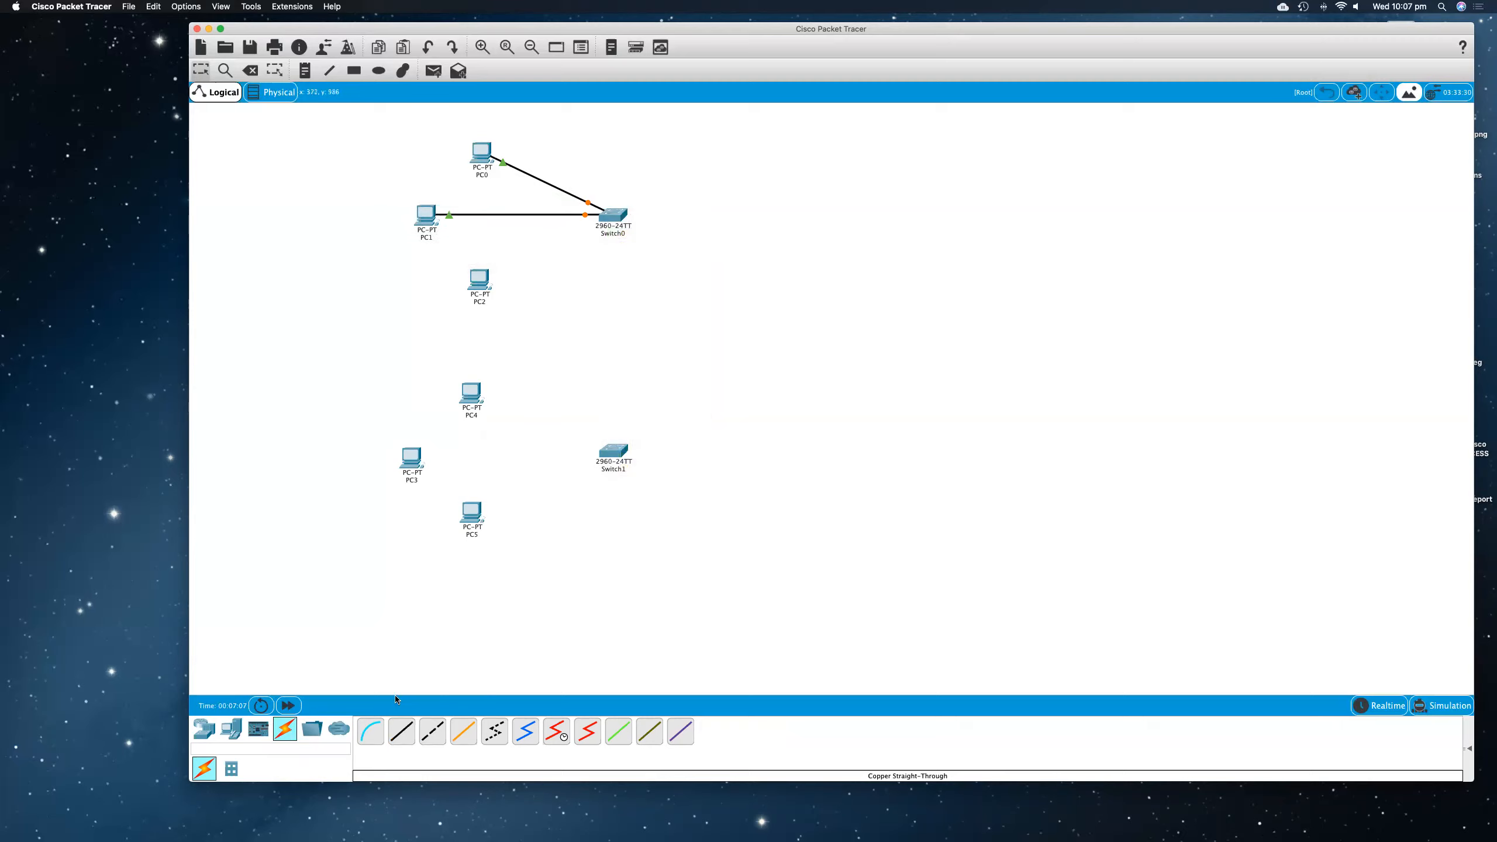
# Step: Connect PC2's FastEthernet0 to Switch0's FastEthernet0/3 with a copper straight-through cable
pyautogui.click(396, 734)
pyautogui.click(479, 282)
pyautogui.click(510, 319)
pyautogui.click(611, 217)
pyautogui.click(630, 249)
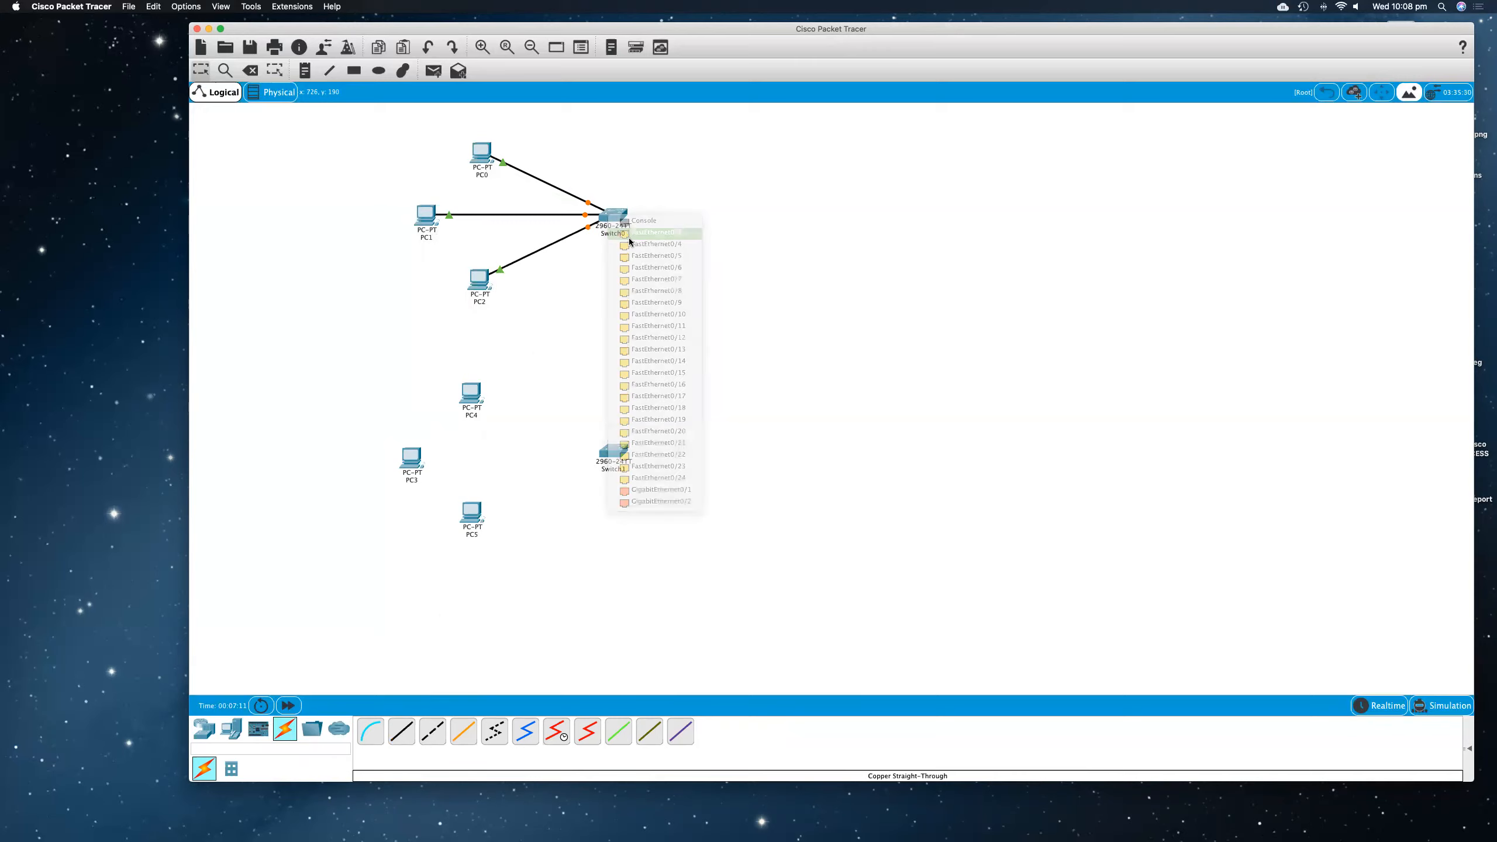
# Step: Connect PC4's FastEthernet0 to Switch1's FastEthernet0/1 with a copper straight-through cable
pyautogui.click(401, 731)
pyautogui.click(472, 395)
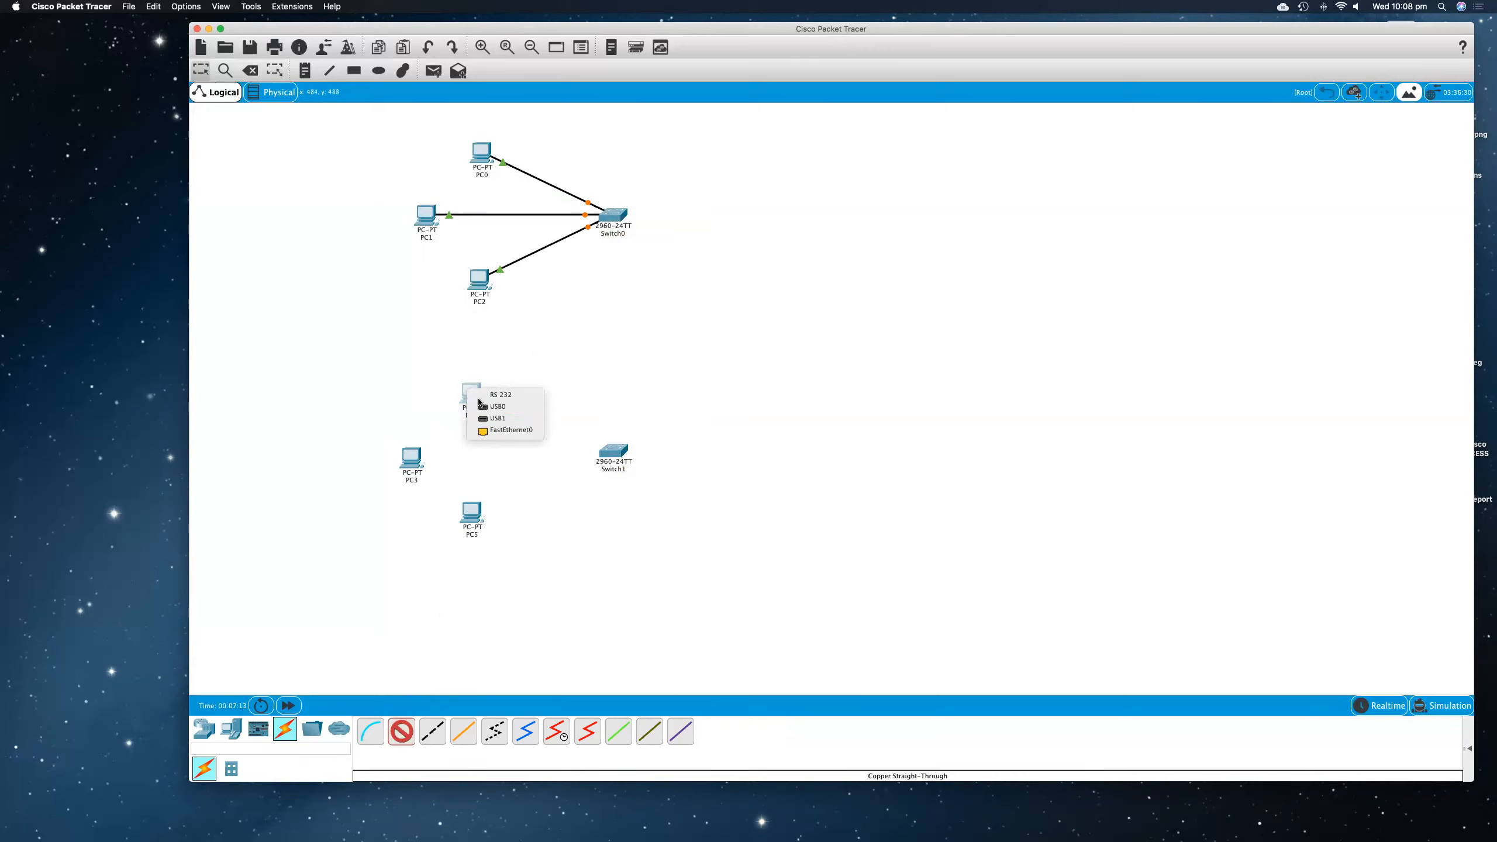
pyautogui.click(501, 431)
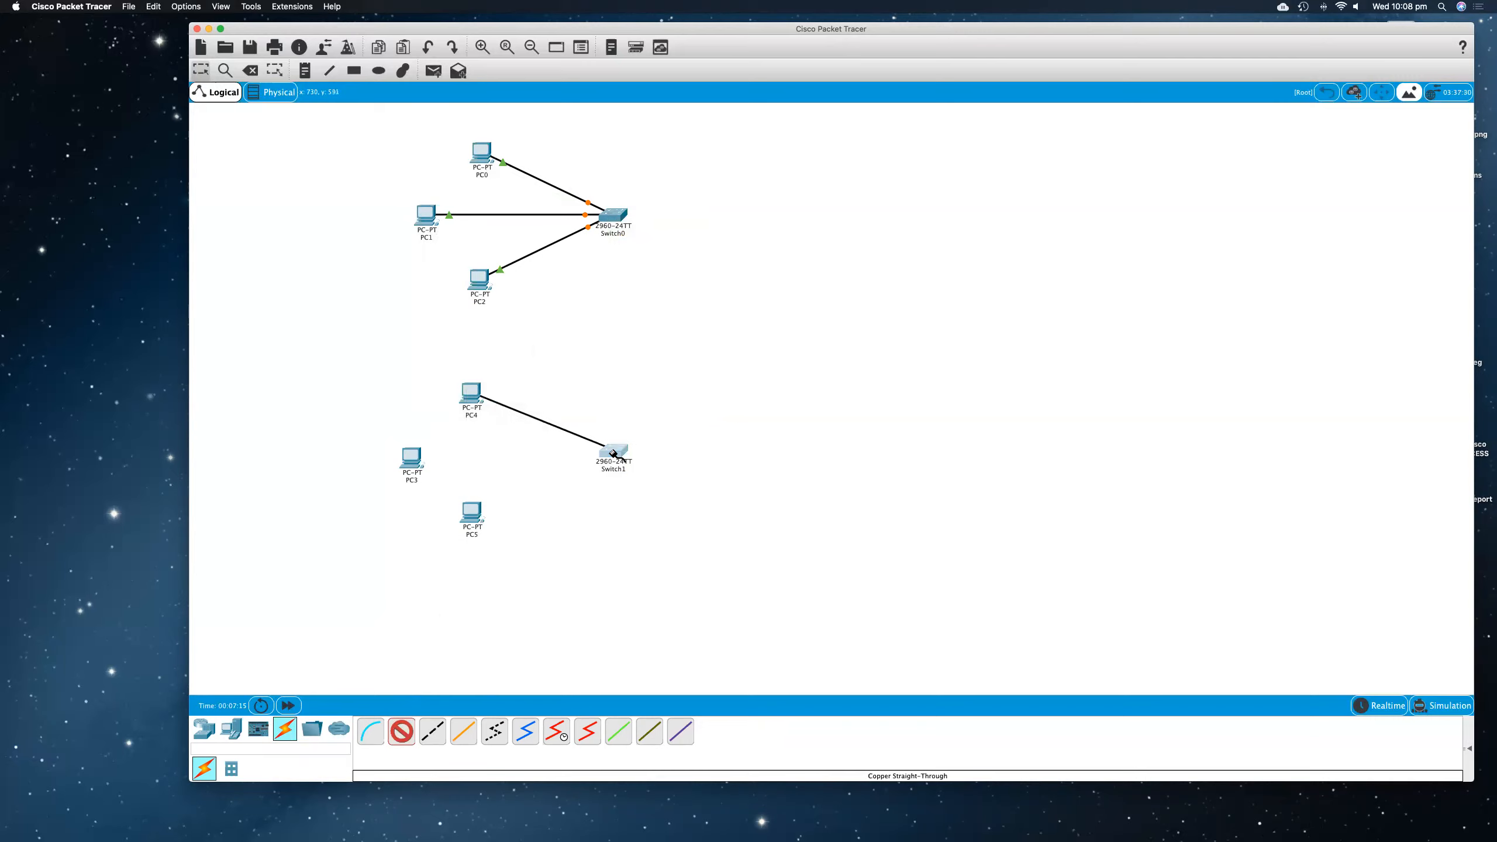
pyautogui.click(612, 450)
pyautogui.click(662, 470)
# Step: Connect PC3's FastEthernet0 to Switch1's FastEthernet0/2 with a copper straight-through cable
pyautogui.click(401, 731)
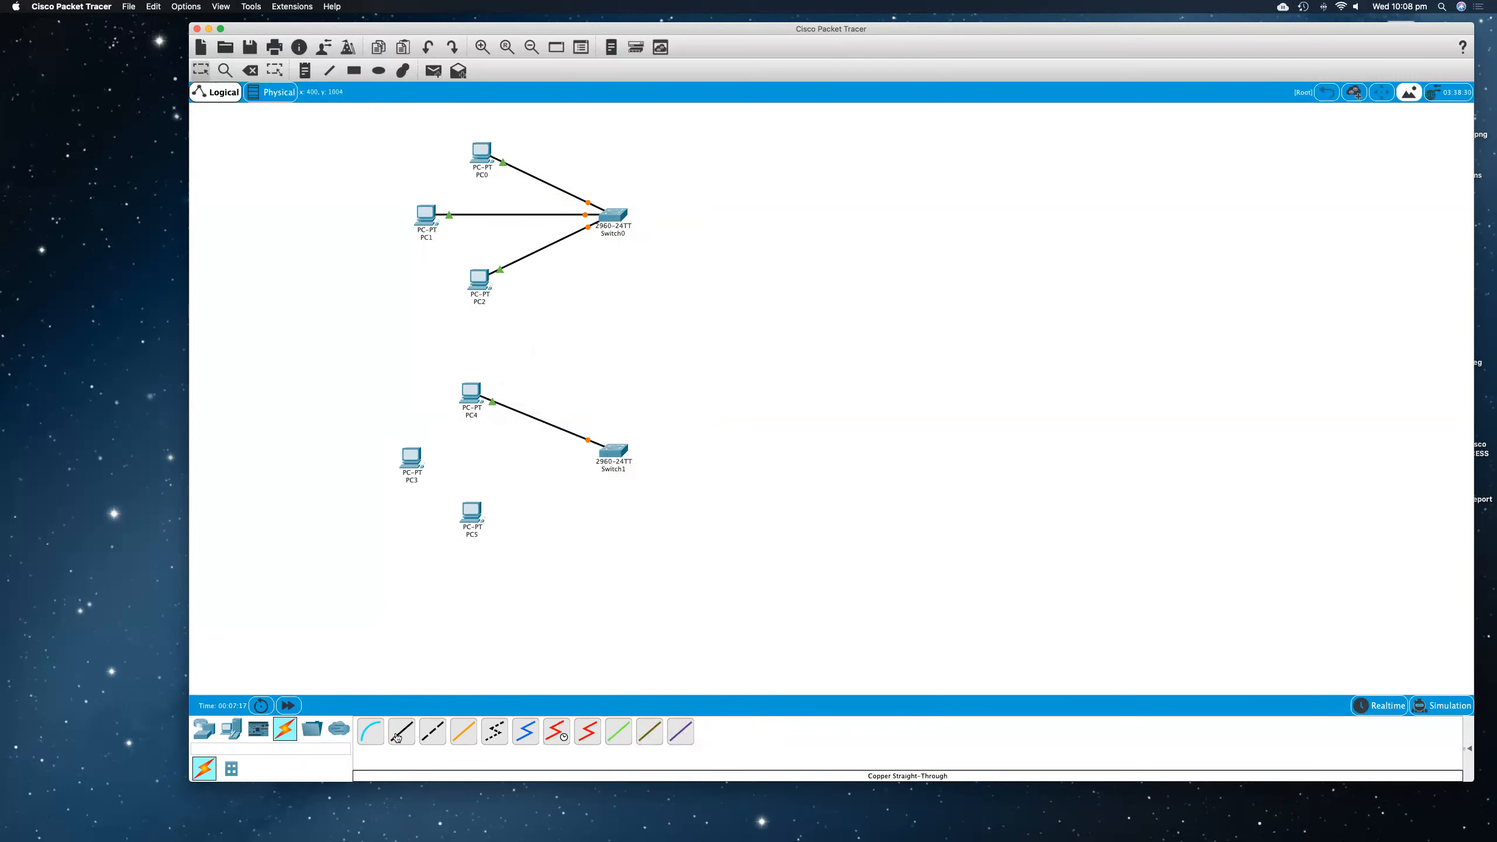
pyautogui.click(416, 458)
pyautogui.click(448, 496)
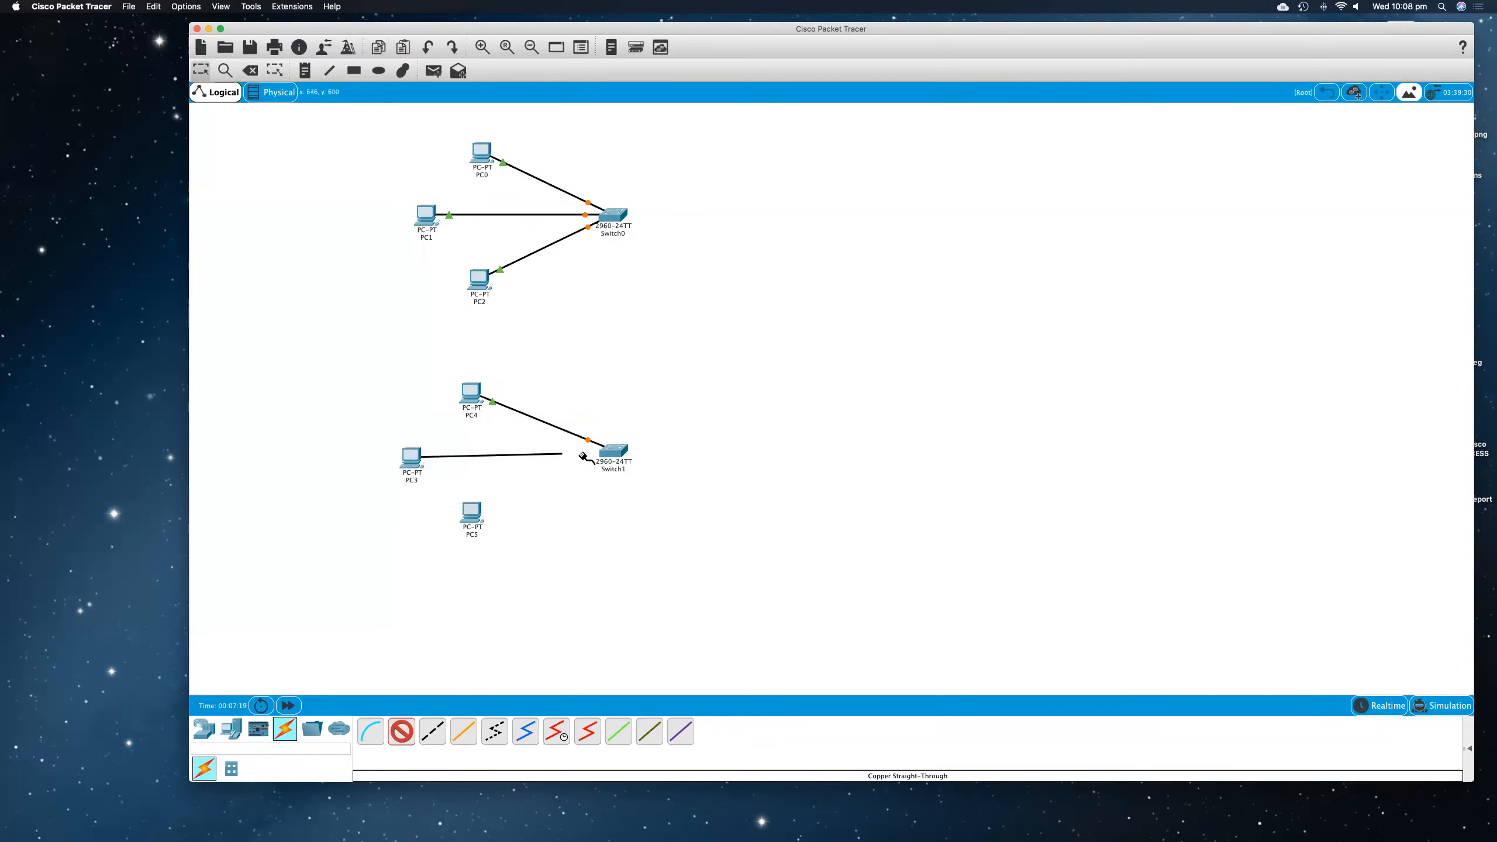
pyautogui.click(610, 460)
pyautogui.click(639, 477)
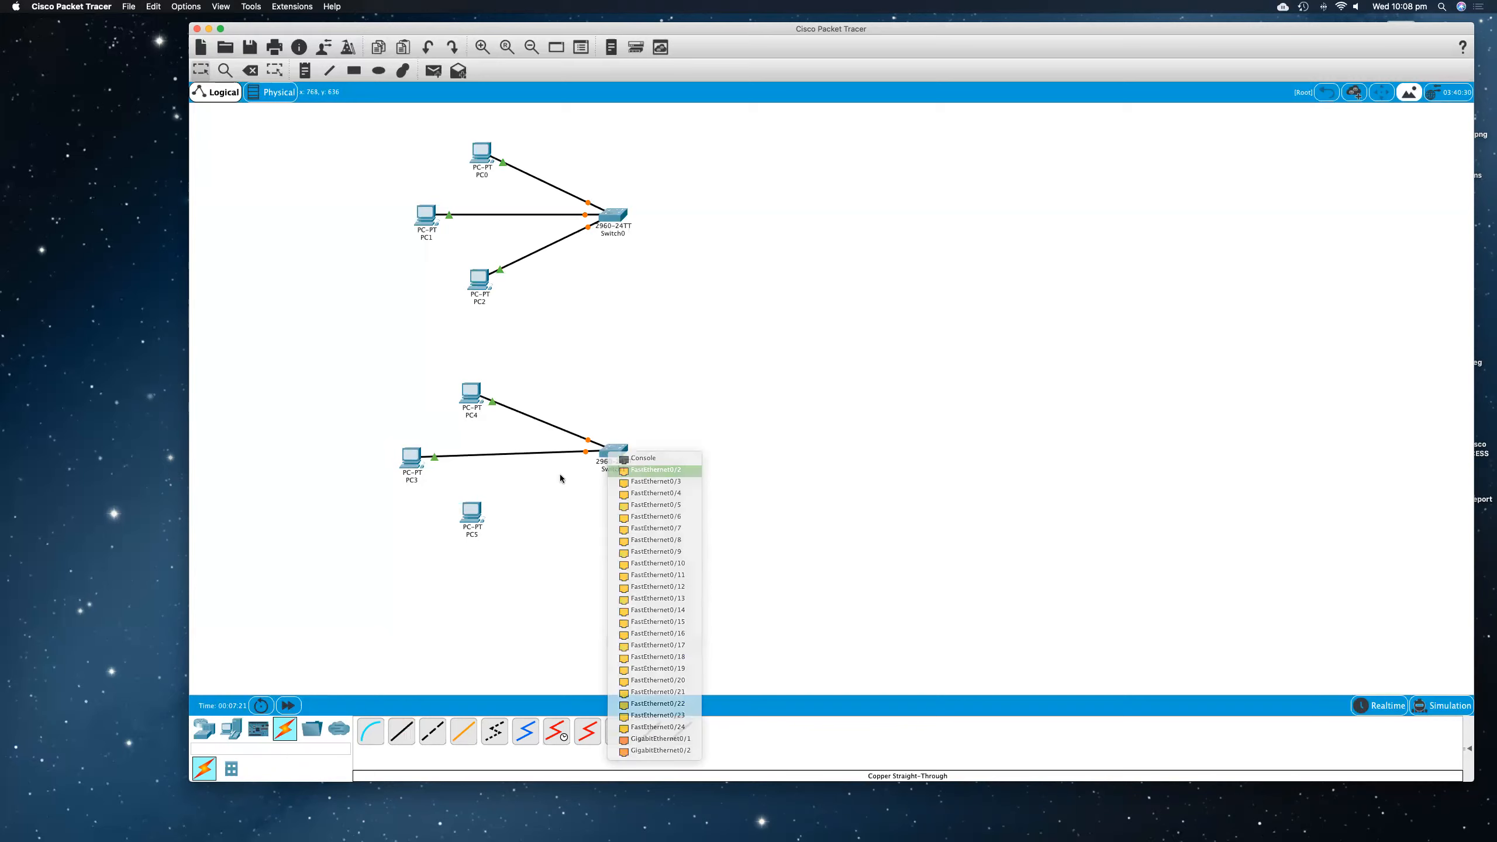
# Step: Connect PC5's FastEthernet0 to Switch1's FastEthernet0/3 with a copper straight-through cable
pyautogui.click(402, 731)
pyautogui.click(473, 512)
pyautogui.click(513, 553)
pyautogui.click(611, 451)
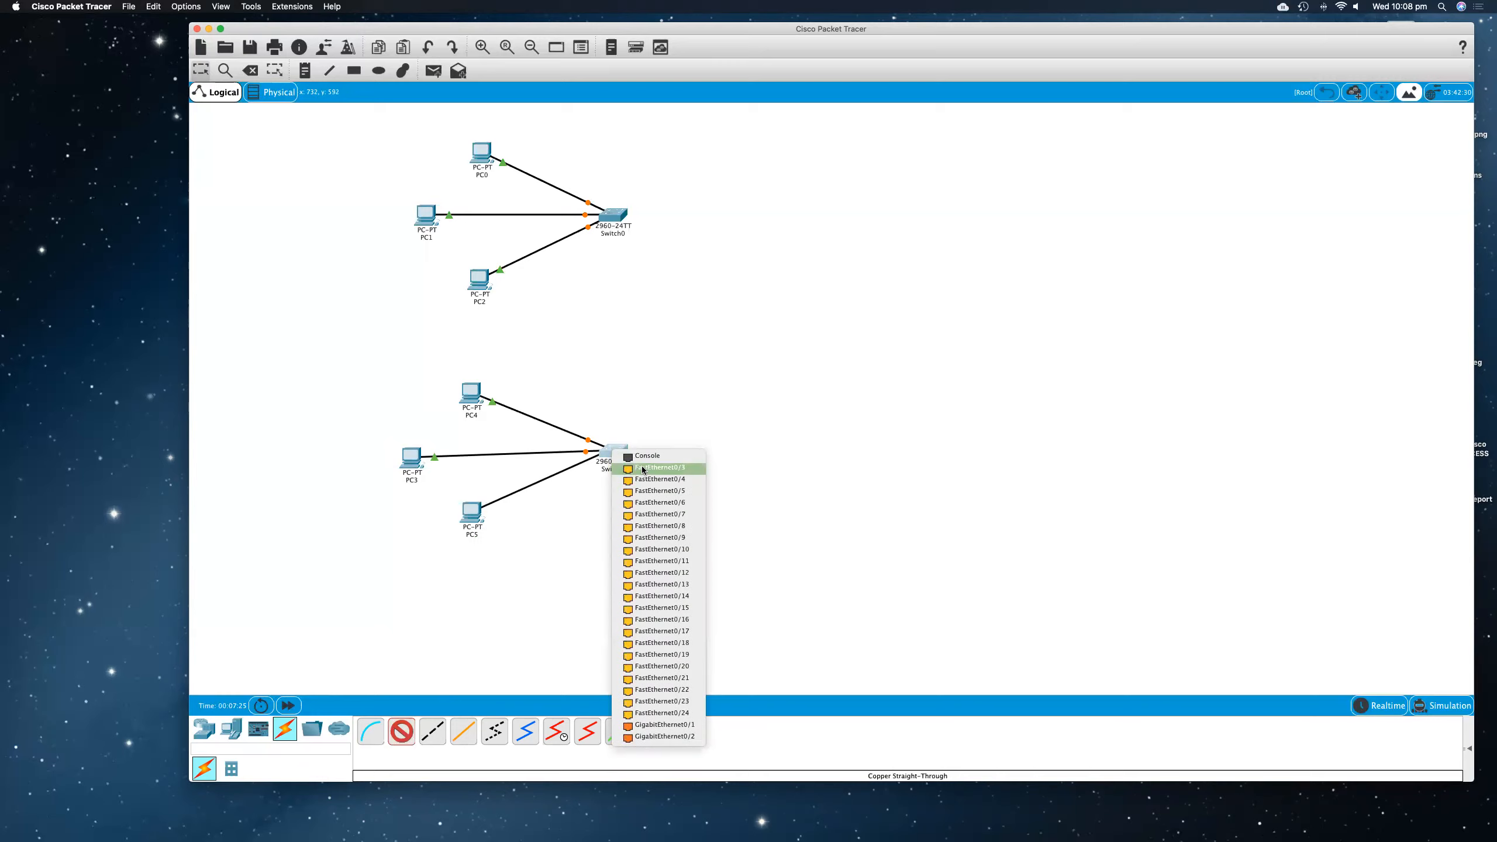
pyautogui.click(643, 471)
# Step: Line up the PCs of both groups in one vertical column left of the switches
pyautogui.moveTo(475, 511); pyautogui.dragTo(458, 523)
pyautogui.moveTo(474, 388); pyautogui.dragTo(452, 378)
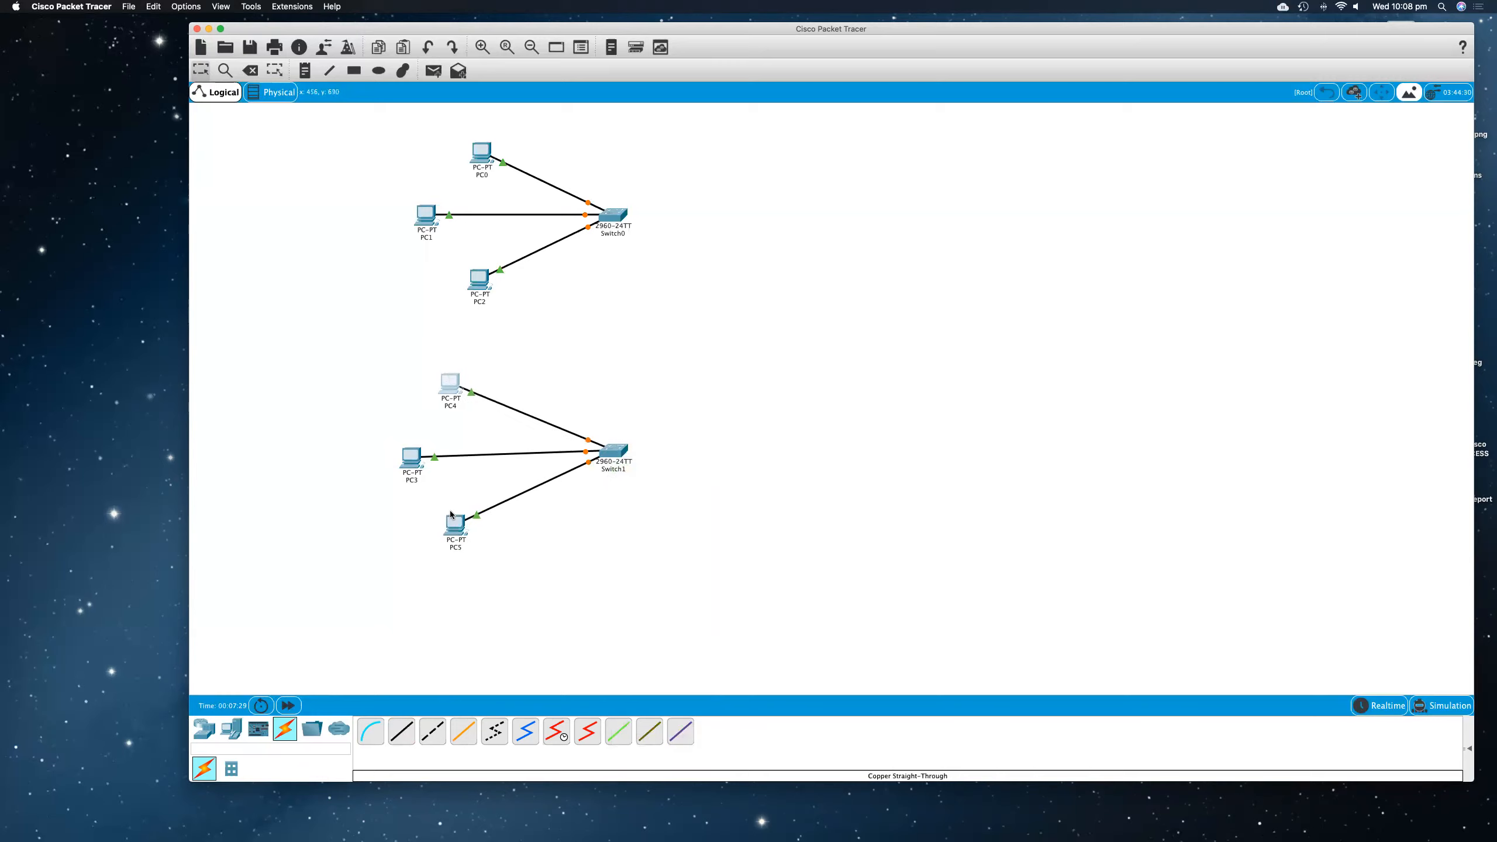
pyautogui.moveTo(487, 275); pyautogui.dragTo(460, 287)
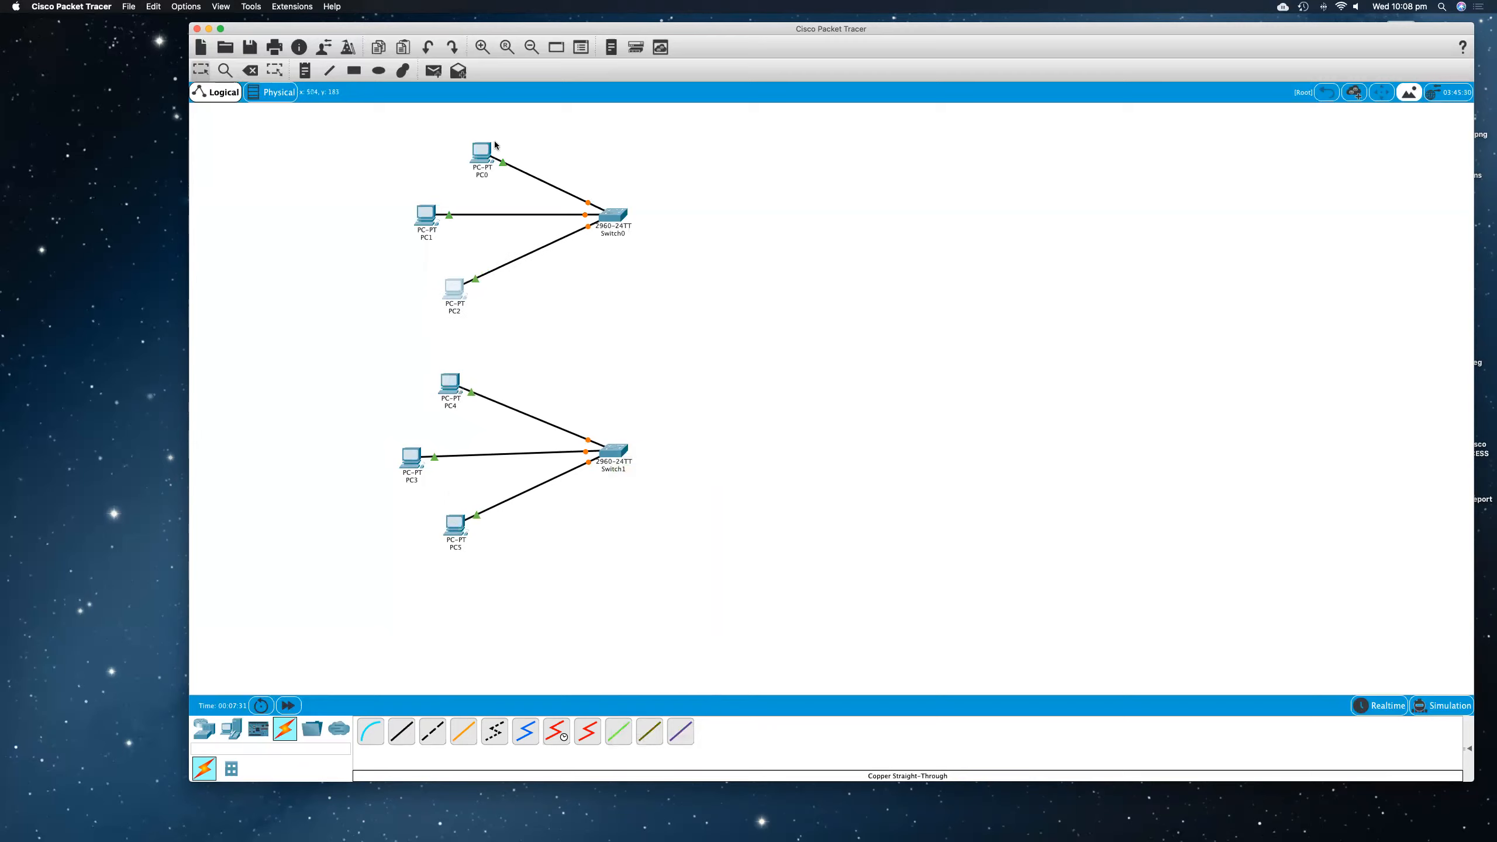
pyautogui.moveTo(482, 150); pyautogui.dragTo(427, 139)
pyautogui.moveTo(452, 300); pyautogui.dragTo(424, 302)
pyautogui.moveTo(451, 393); pyautogui.dragTo(424, 390)
pyautogui.moveTo(457, 532); pyautogui.dragTo(417, 541)
pyautogui.moveTo(407, 467); pyautogui.dragTo(414, 463)
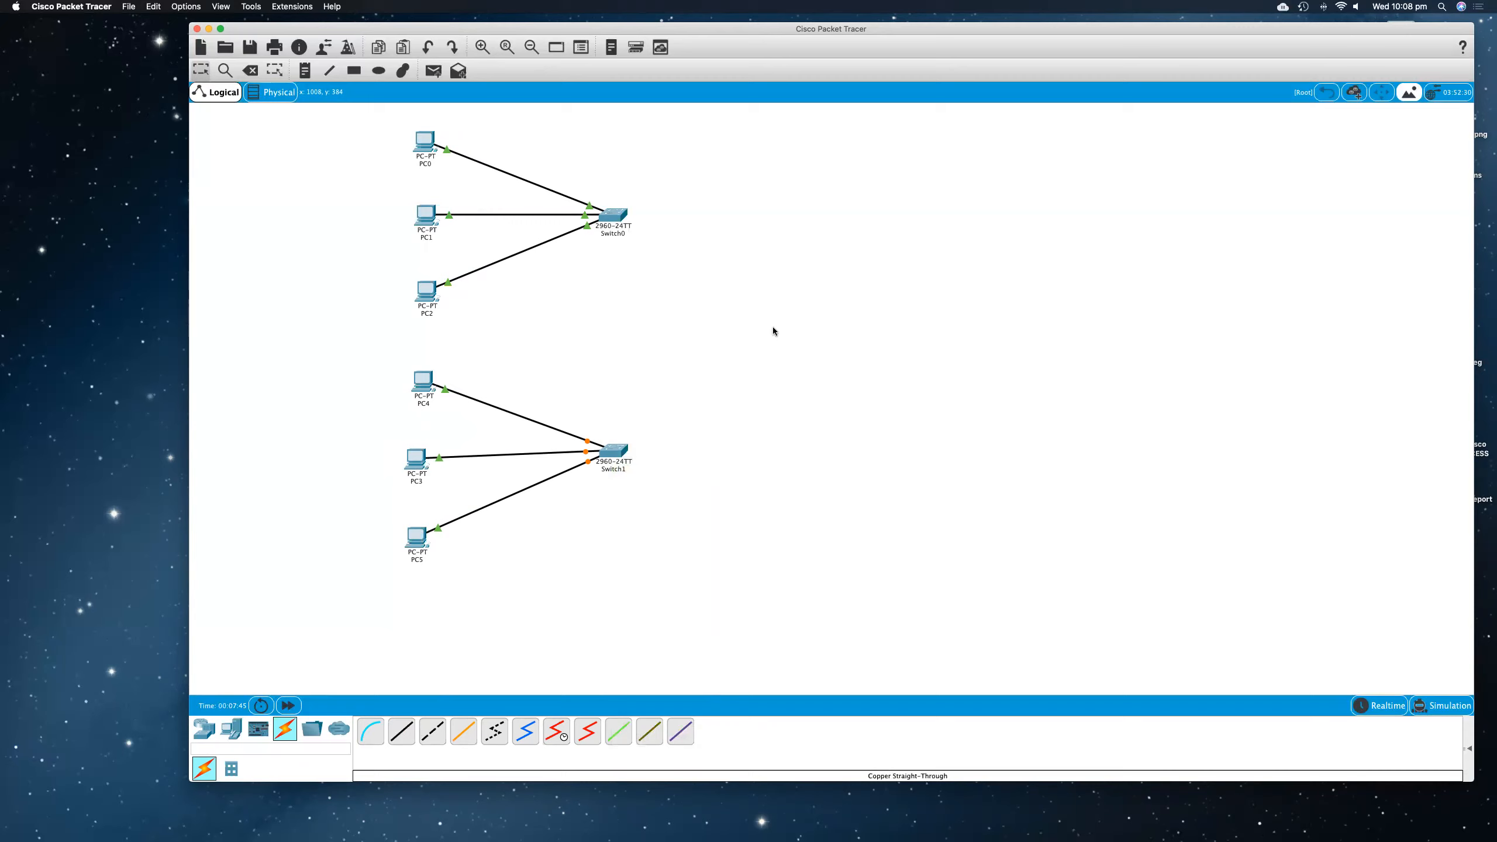
# Step: Place two DSL modems to the right of the switches, one level with Switch0 and one level with Switch1
pyautogui.click(201, 735)
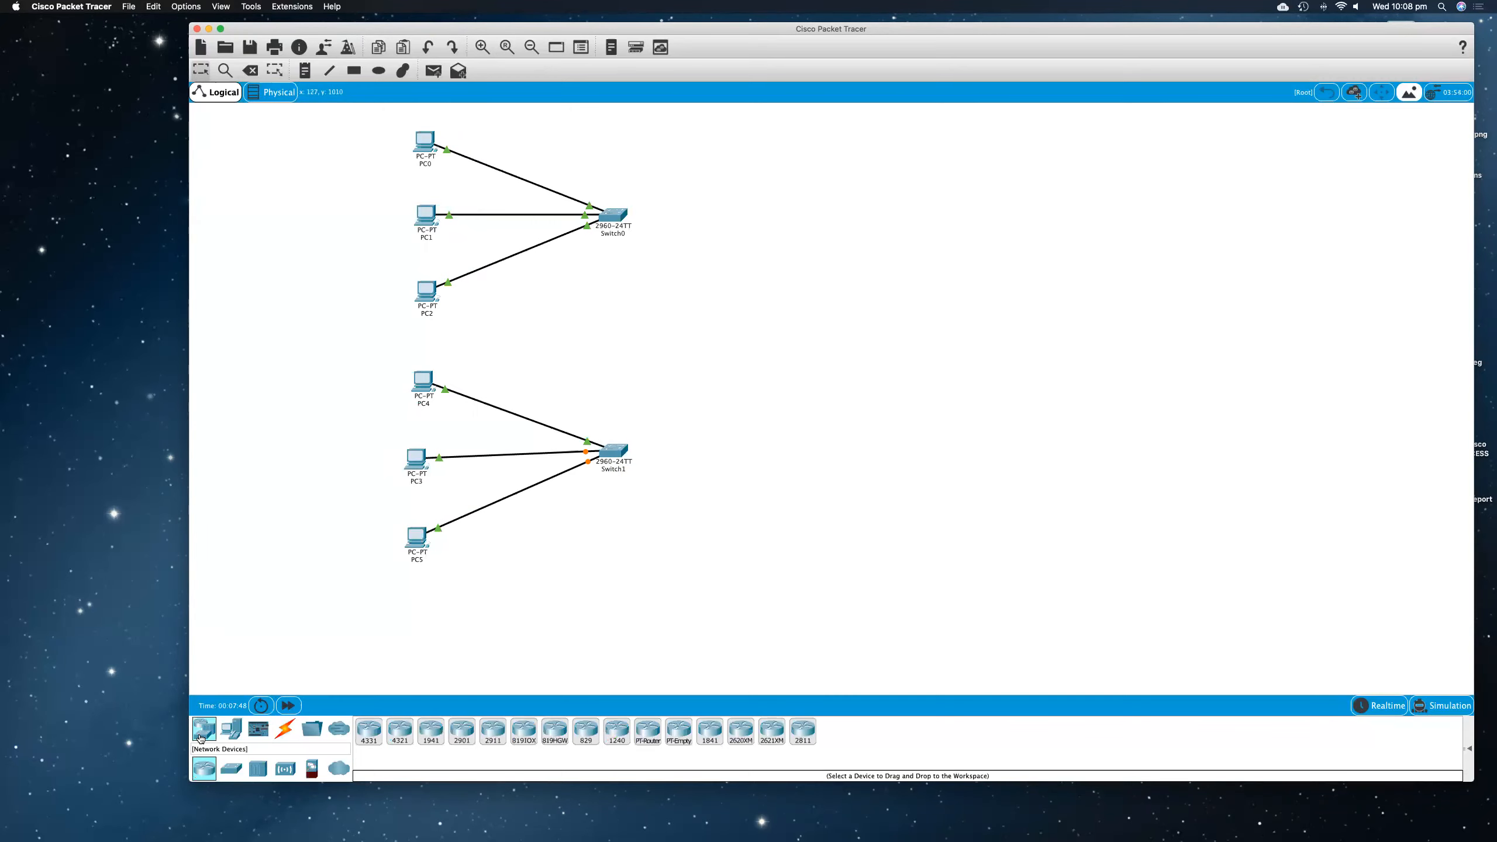
pyautogui.click(339, 770)
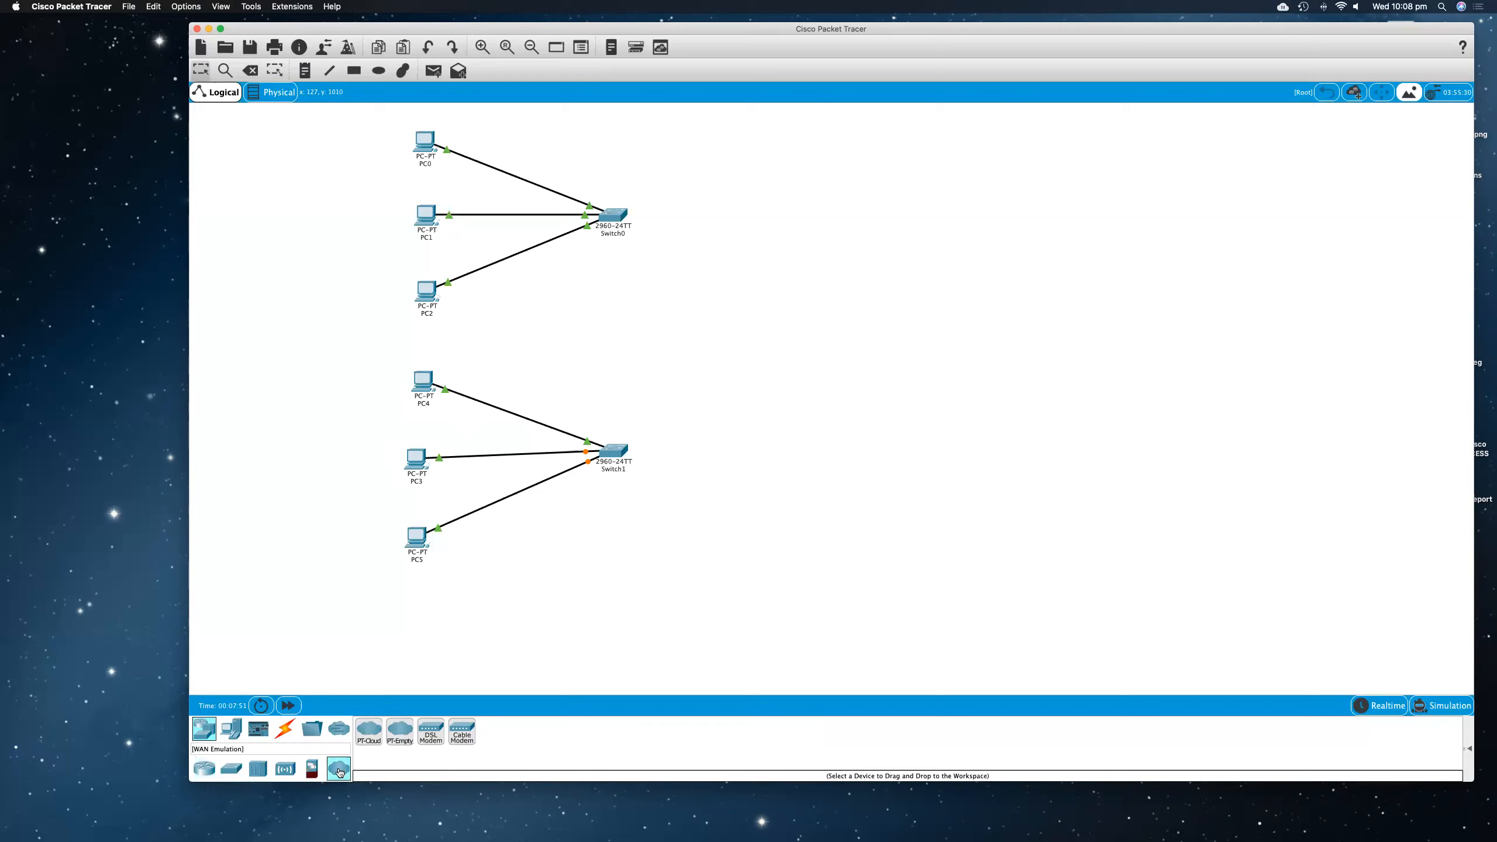
pyautogui.click(431, 731)
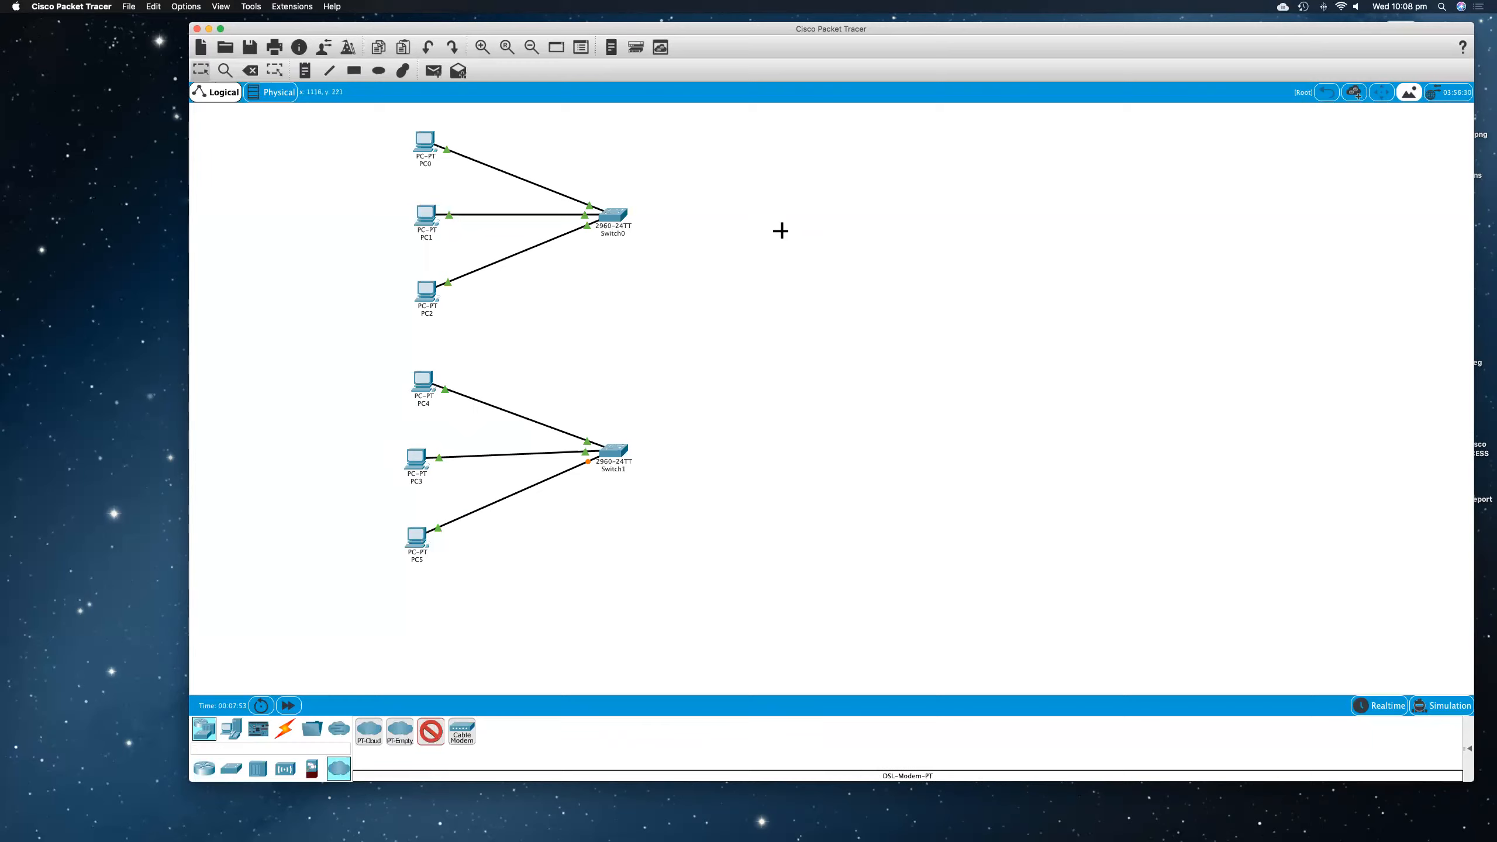
pyautogui.click(826, 208)
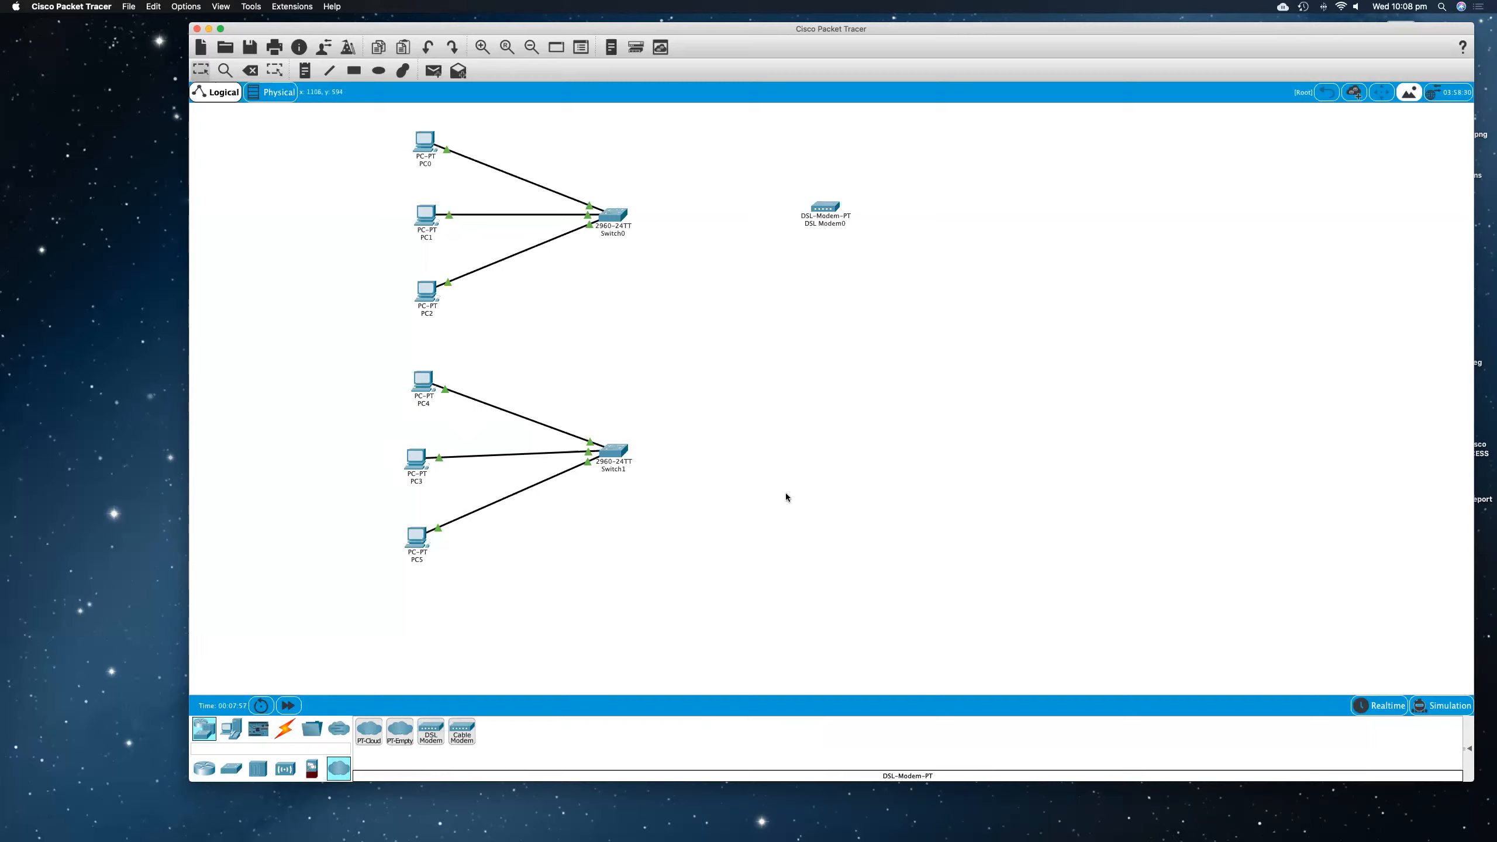
pyautogui.click(431, 731)
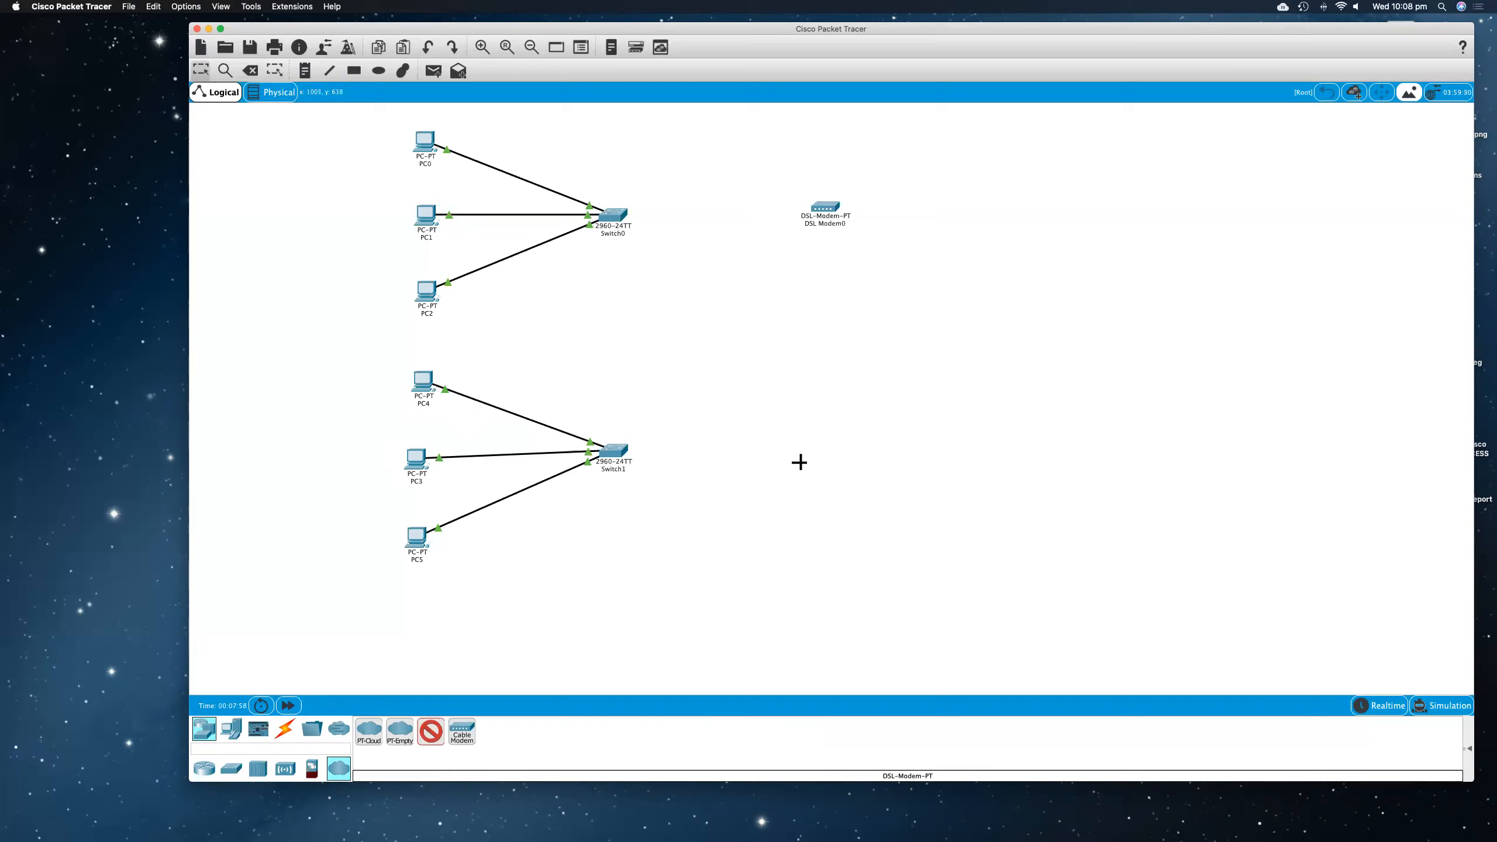
pyautogui.click(855, 432)
pyautogui.moveTo(851, 436); pyautogui.dragTo(839, 436)
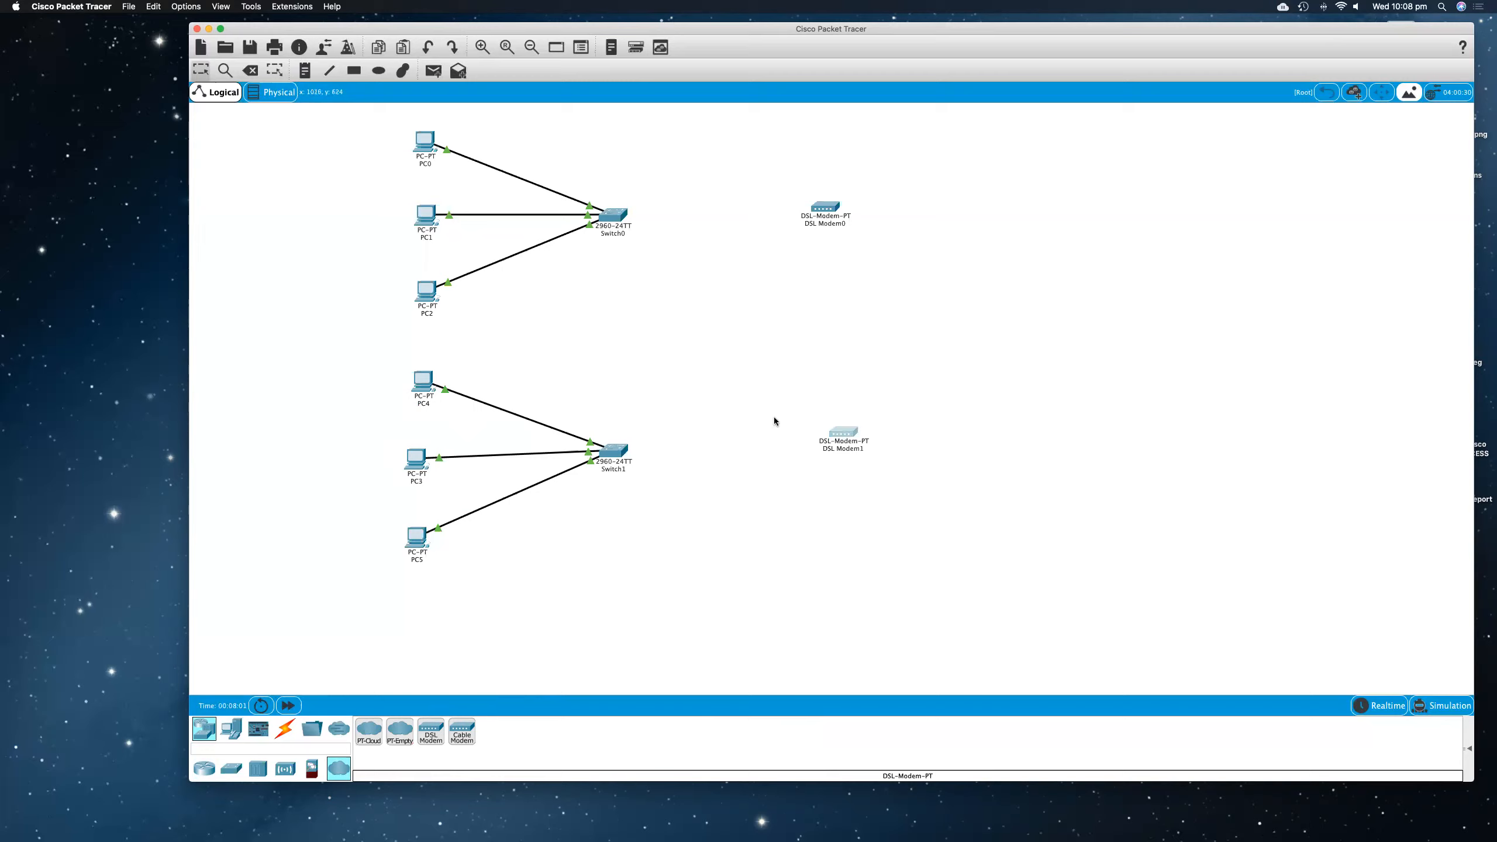
# Step: Place a PT-Cloud to the right, midway between the two DSL modems, and shift DSL Modem1 slightly left
pyautogui.click(377, 726)
pyautogui.click(968, 304)
pyautogui.moveTo(971, 310); pyautogui.dragTo(976, 314)
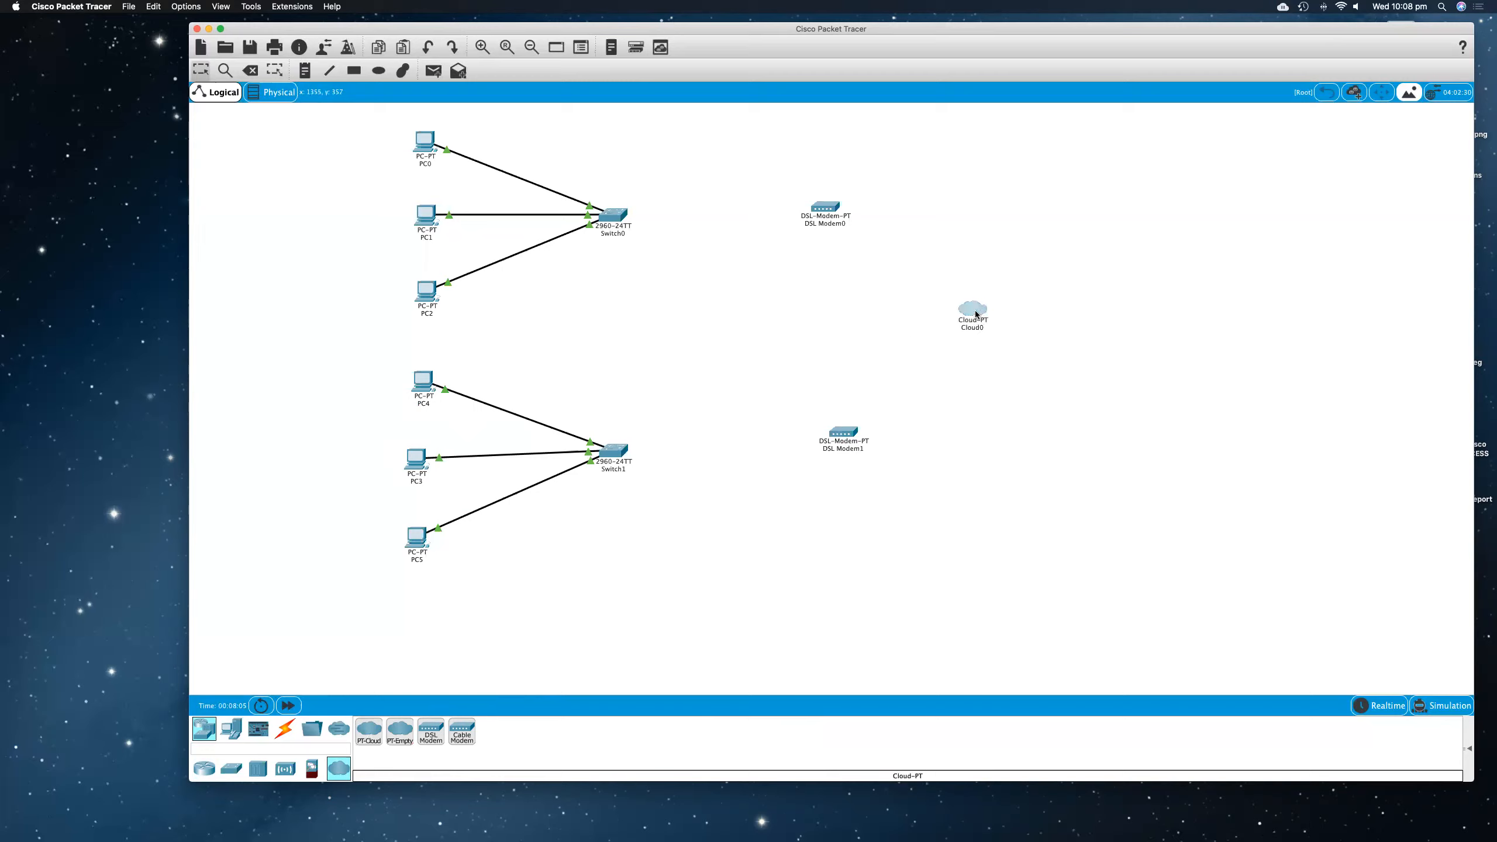
pyautogui.click(1042, 339)
pyautogui.moveTo(858, 437); pyautogui.dragTo(846, 436)
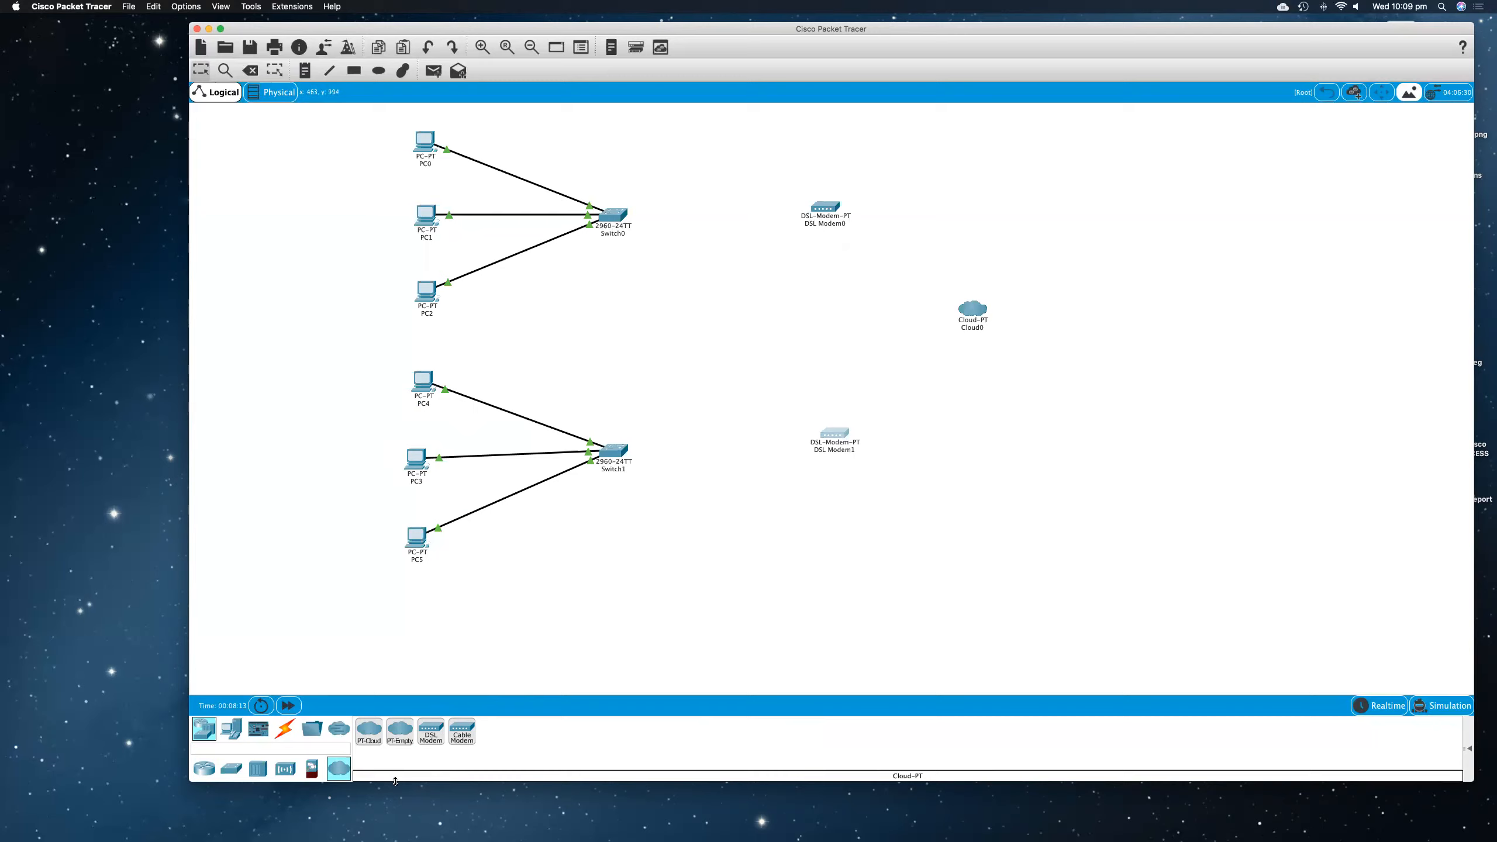
# Step: Connect Switch0 to DSL Modem0's Port 1 with a copper cross-over cable
pyautogui.click(285, 731)
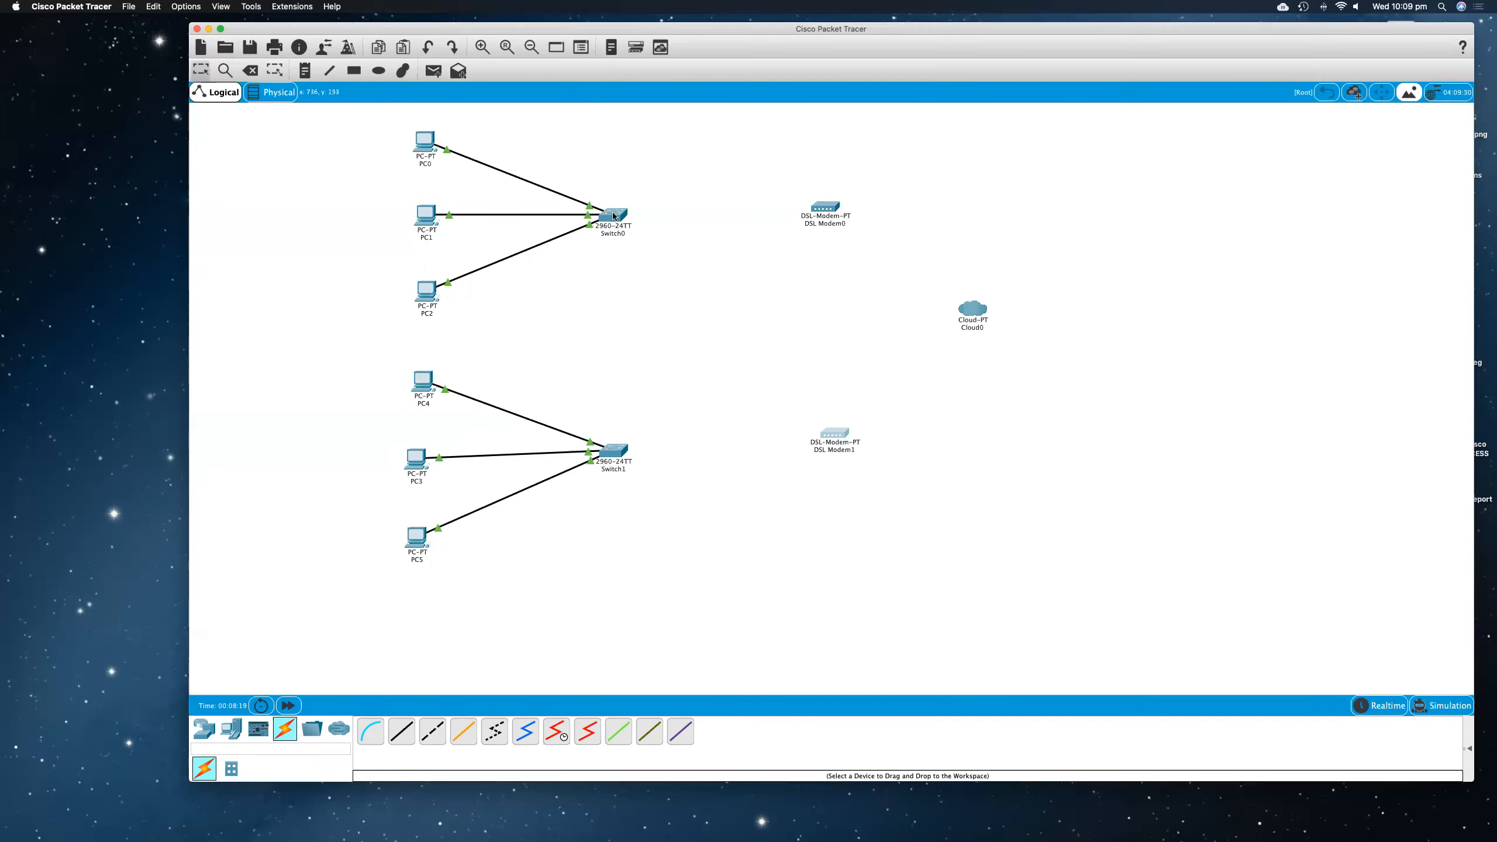
pyautogui.click(433, 731)
pyautogui.click(619, 218)
pyautogui.click(655, 235)
pyautogui.click(826, 208)
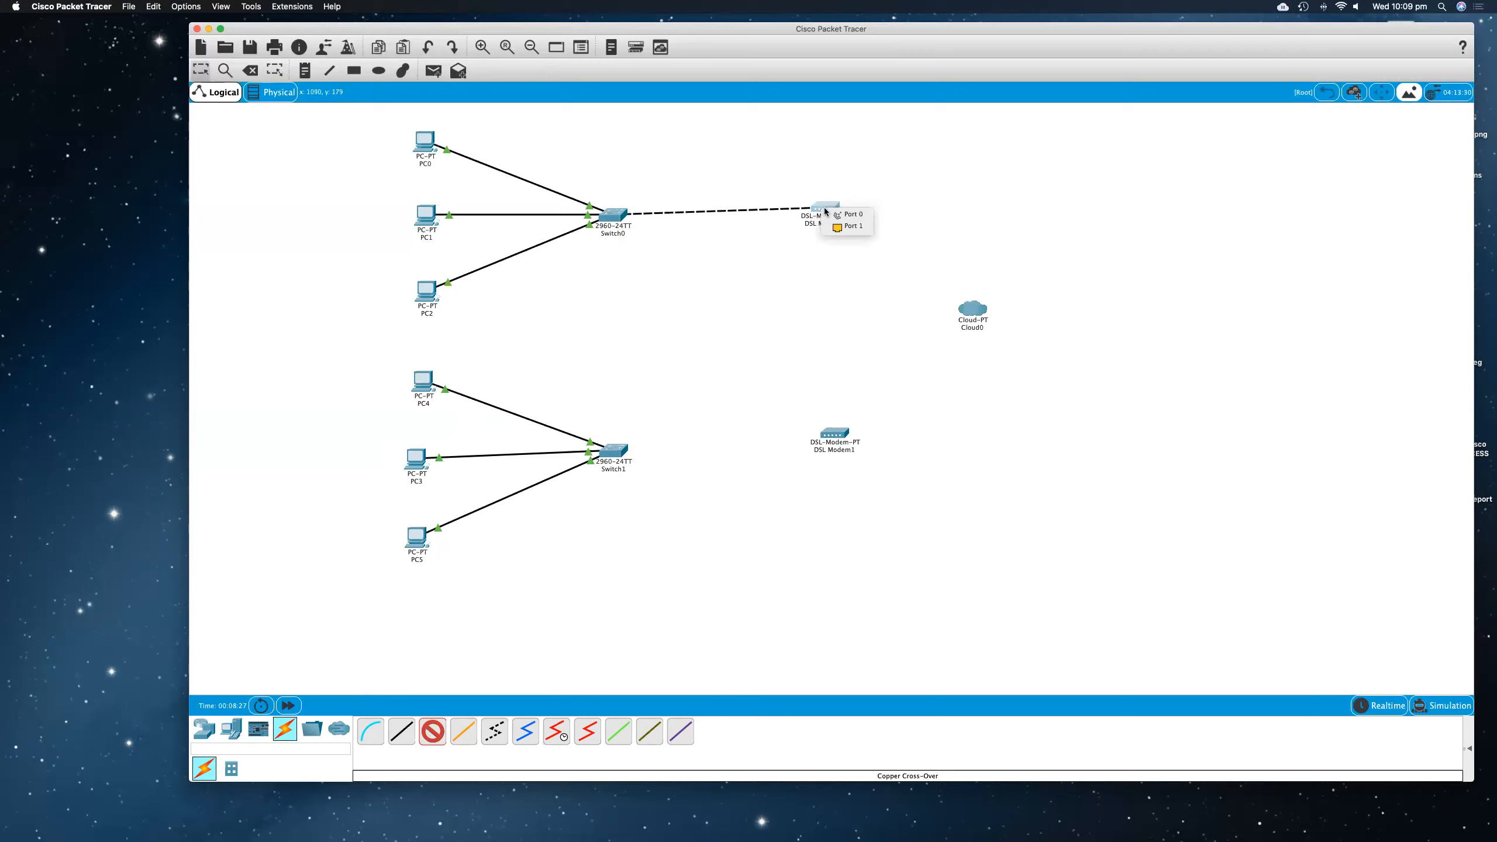
pyautogui.click(851, 216)
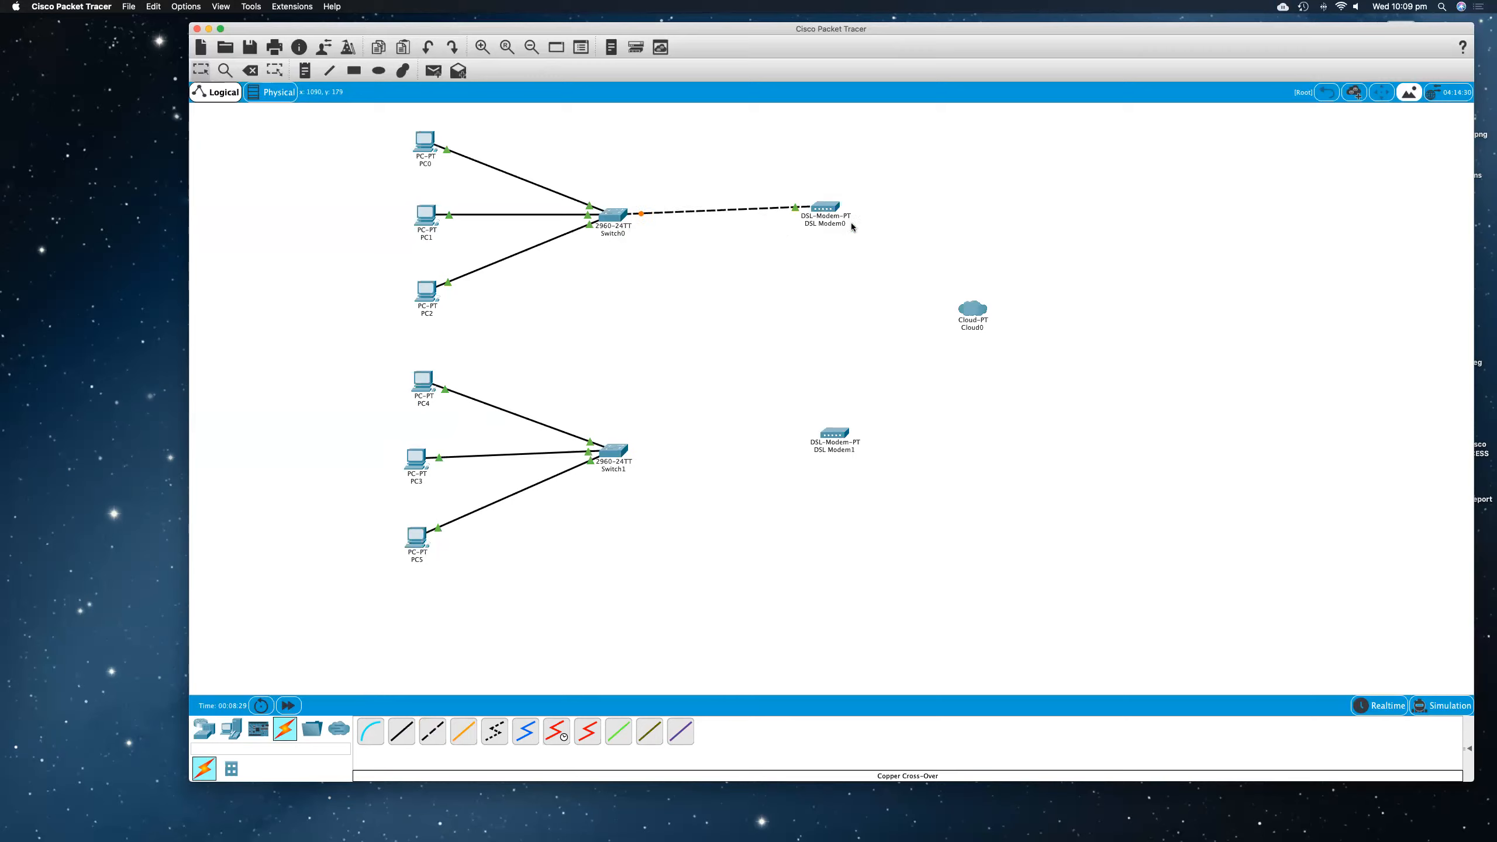
# Step: Connect Switch1's FastEthernet0/4 to DSL Modem1's Port 1 with a copper cross-over cable, and nudge both modems into place
pyautogui.click(431, 734)
pyautogui.click(622, 451)
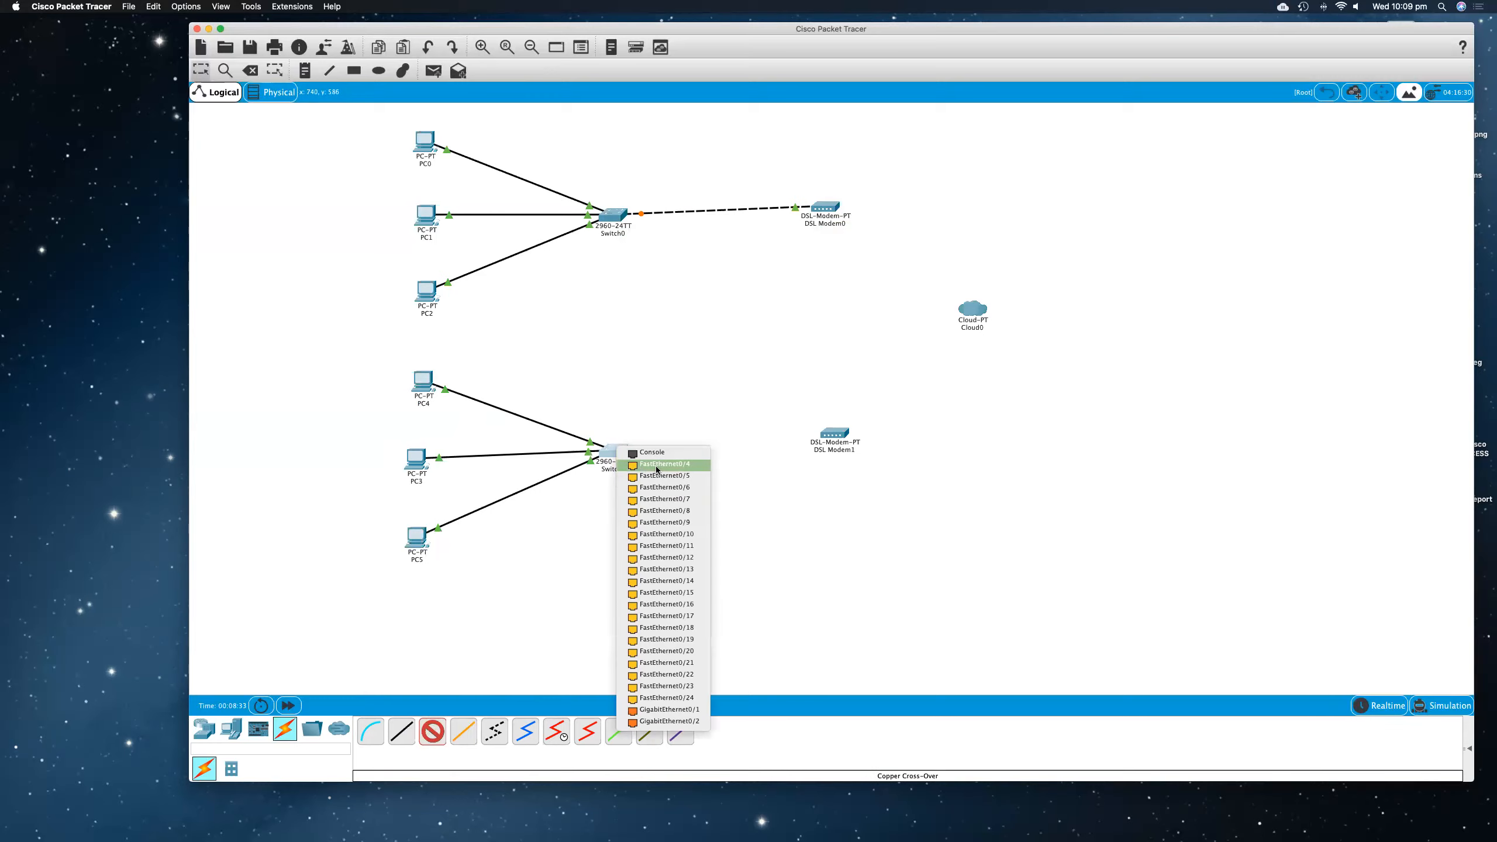
pyautogui.click(654, 471)
pyautogui.click(831, 440)
pyautogui.click(852, 454)
pyautogui.moveTo(838, 436); pyautogui.dragTo(841, 445)
pyautogui.moveTo(837, 206); pyautogui.dragTo(843, 205)
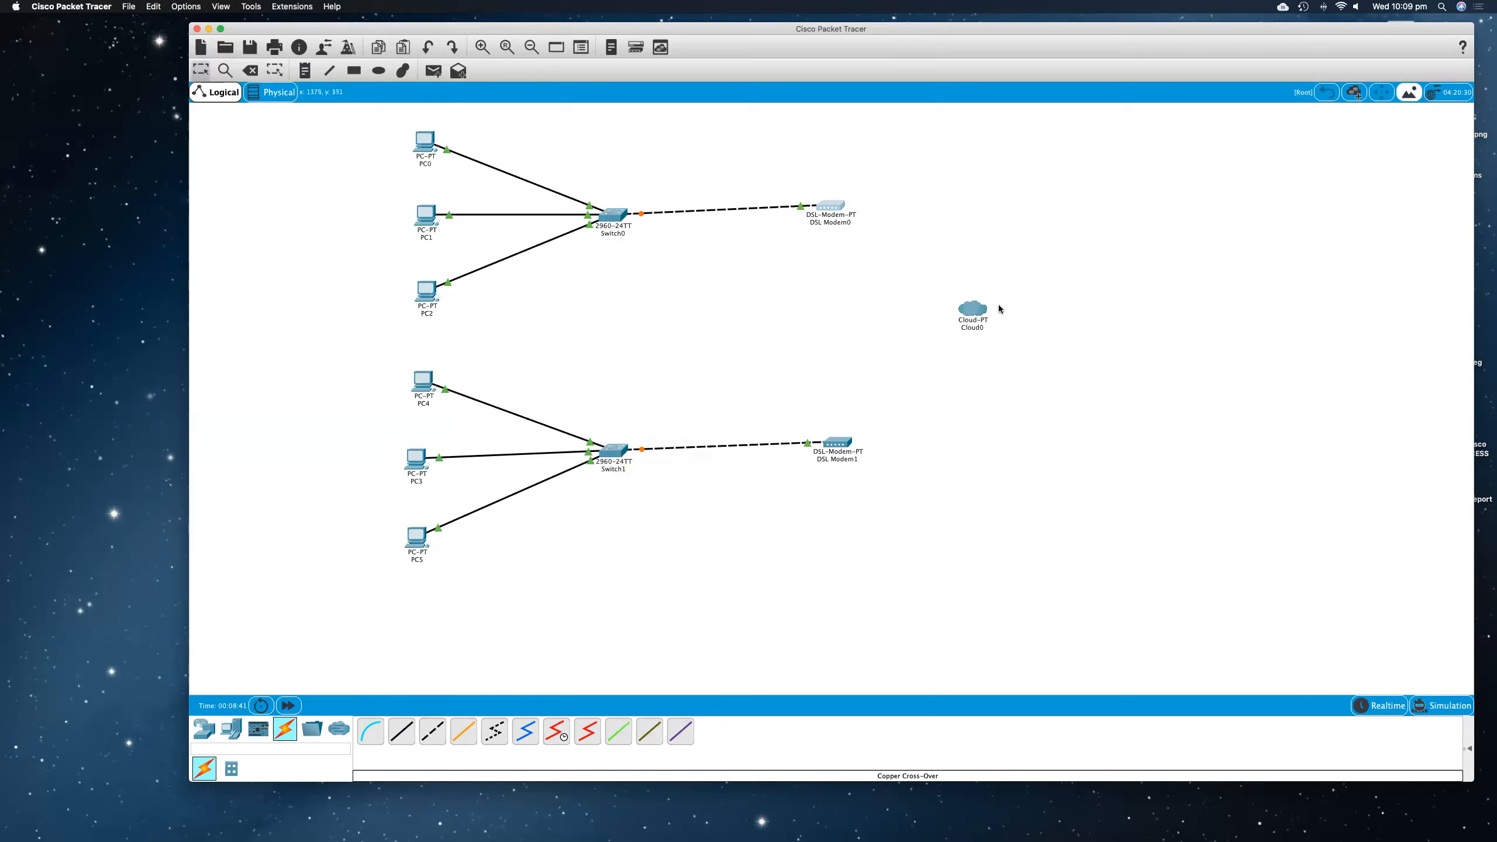
# Step: Connect DSL Modem0 to Cloud0's Modem4 port with a phone cable
pyautogui.click(495, 732)
pyautogui.click(828, 204)
pyautogui.click(858, 210)
pyautogui.click(972, 310)
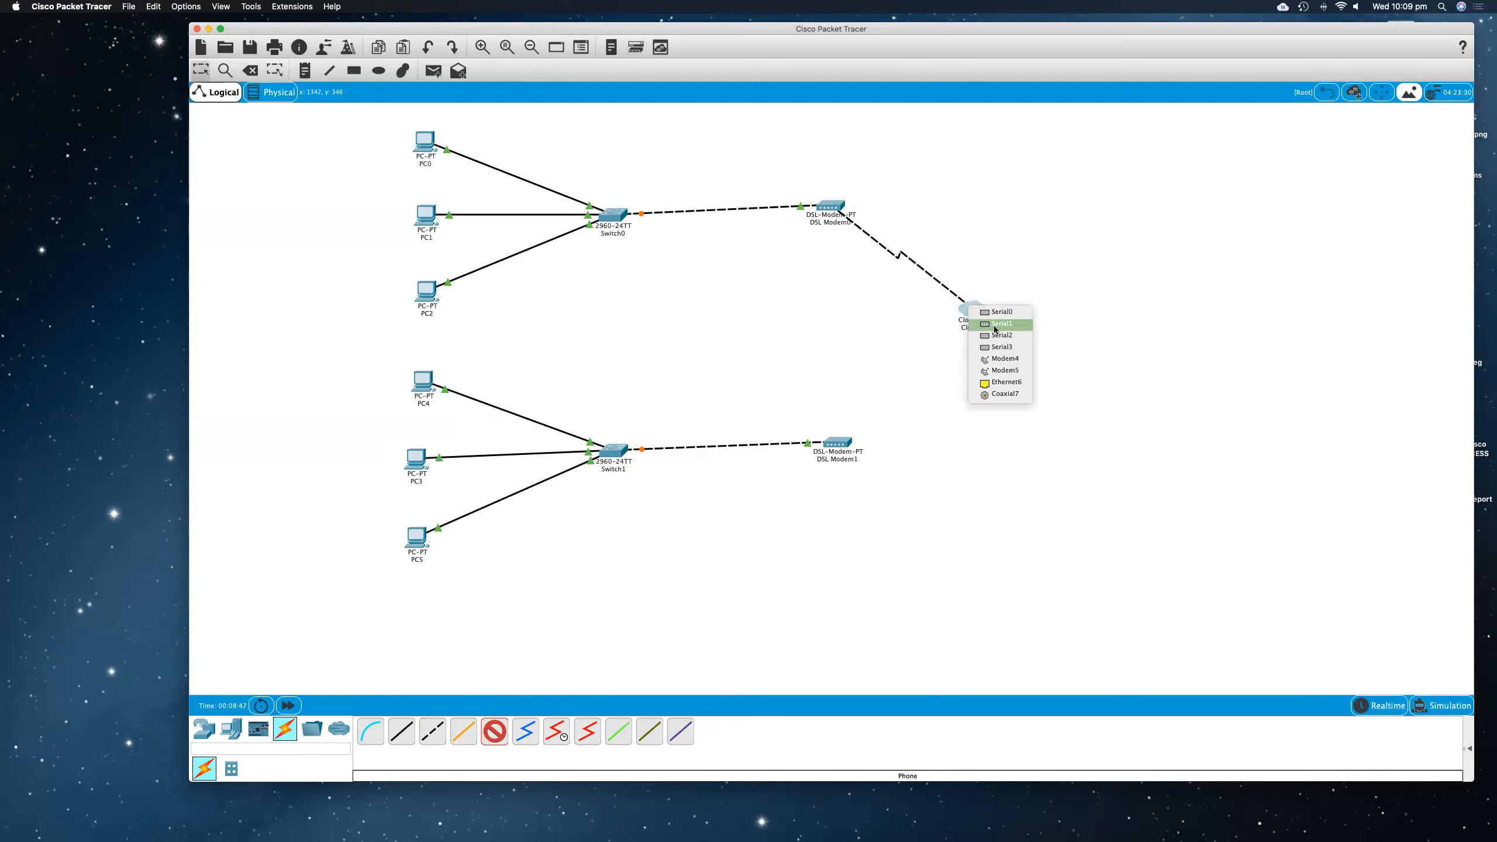
pyautogui.click(1001, 360)
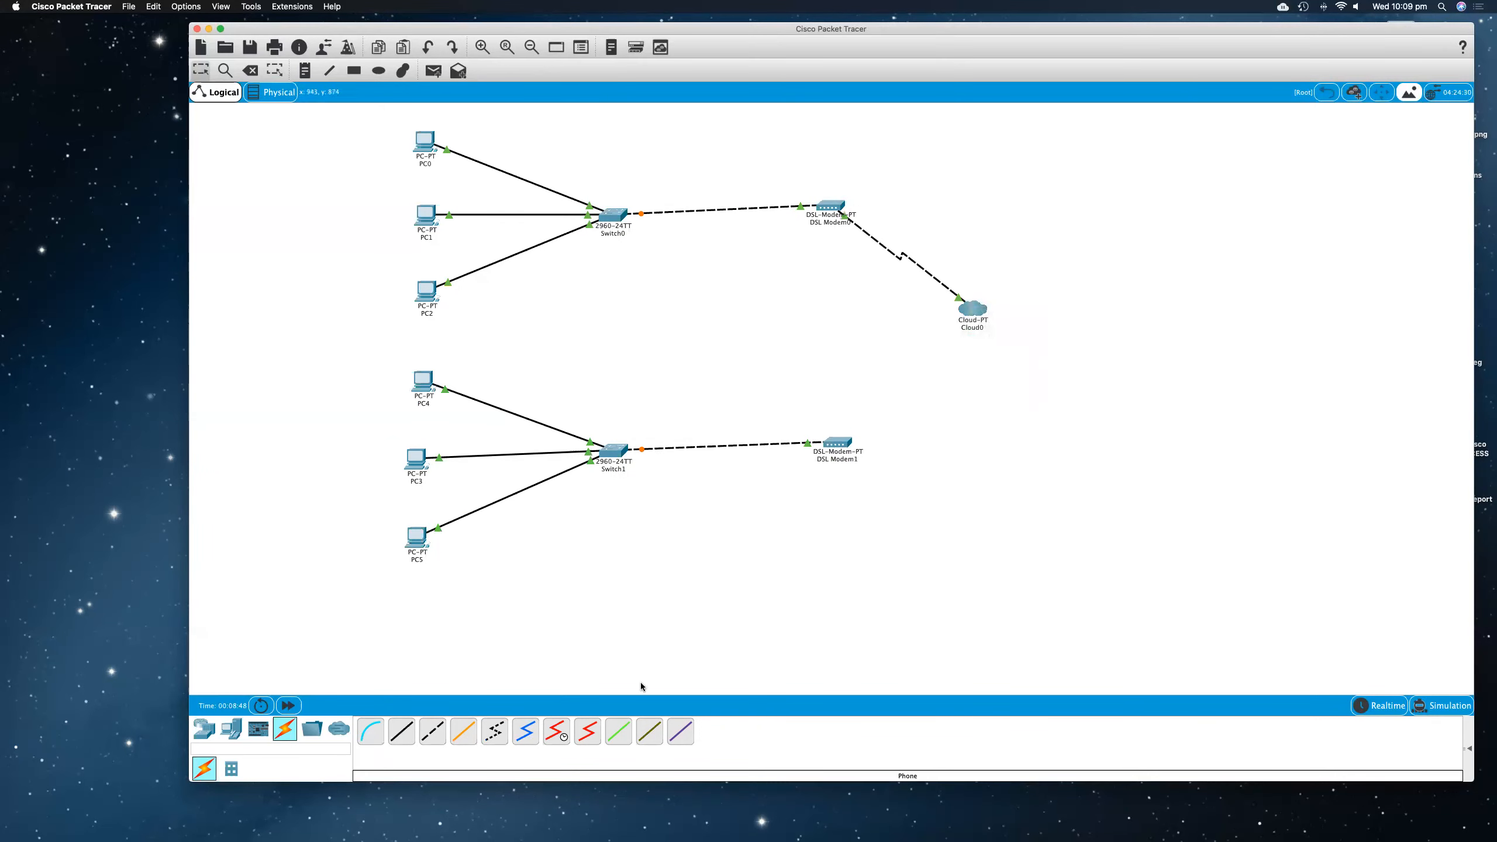
# Step: Connect DSL Modem1 to Cloud0's Modem5 port with a phone cable
pyautogui.click(500, 733)
pyautogui.click(843, 445)
pyautogui.click(865, 445)
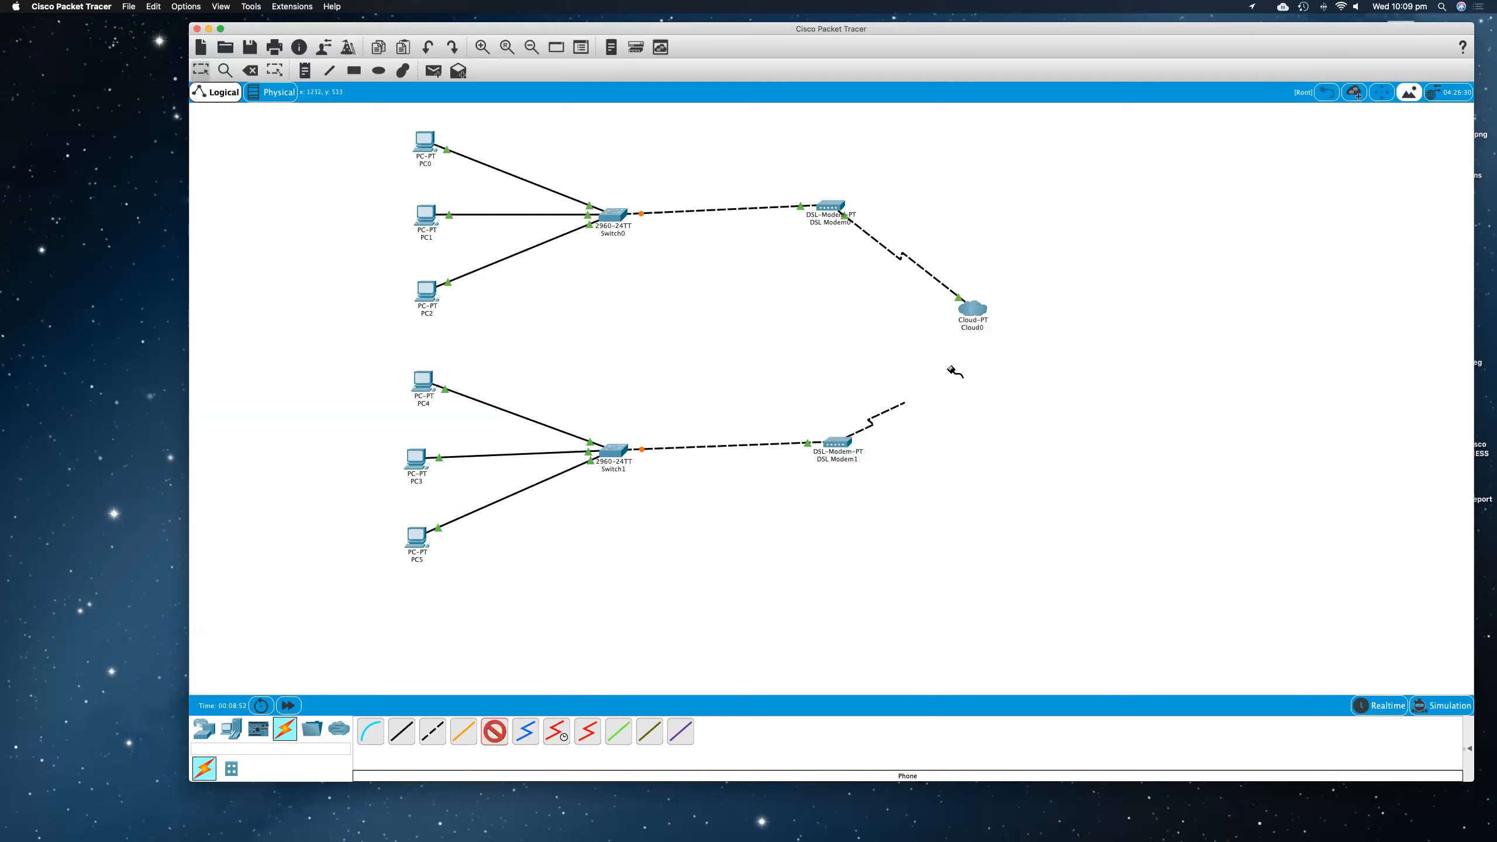
pyautogui.click(971, 310)
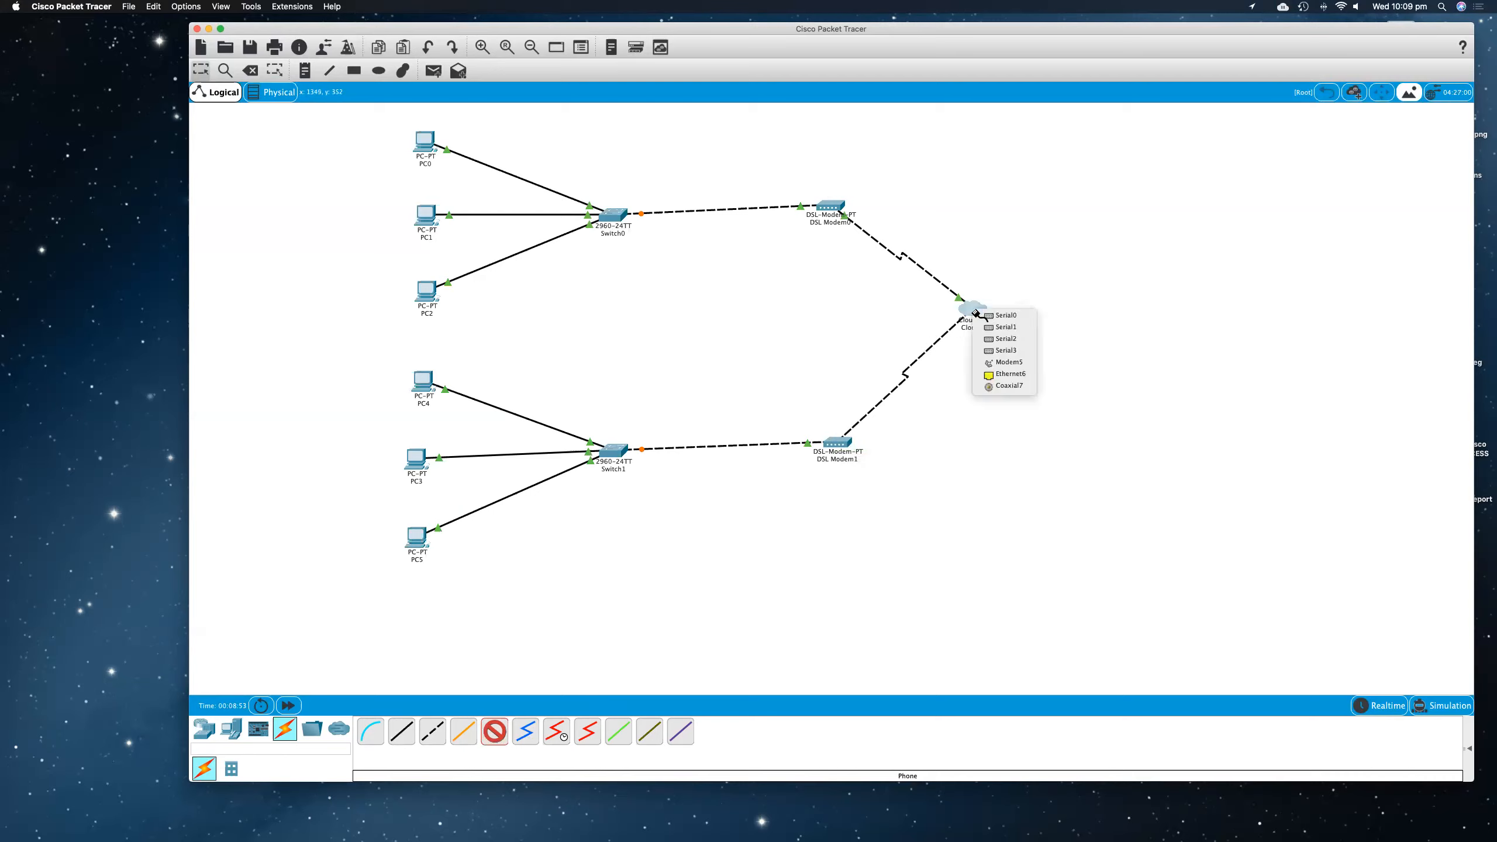
pyautogui.click(1013, 363)
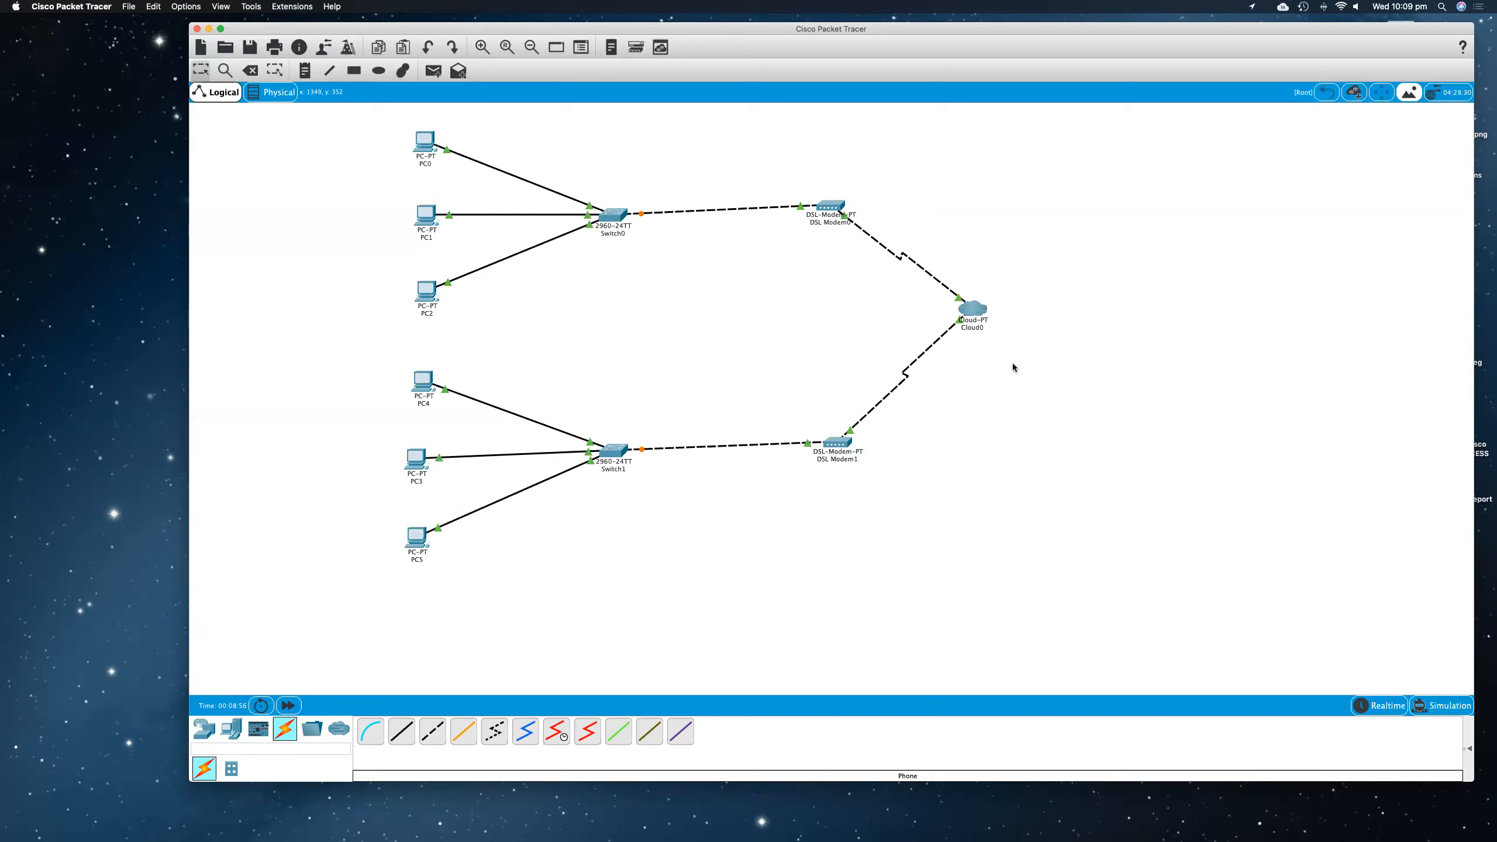
# Step: Nudge DSL Modem0, Cloud0 and DSL Modem1 slightly down to straighten the layout
pyautogui.moveTo(838, 207); pyautogui.dragTo(840, 214)
pyautogui.moveTo(977, 312); pyautogui.dragTo(980, 322)
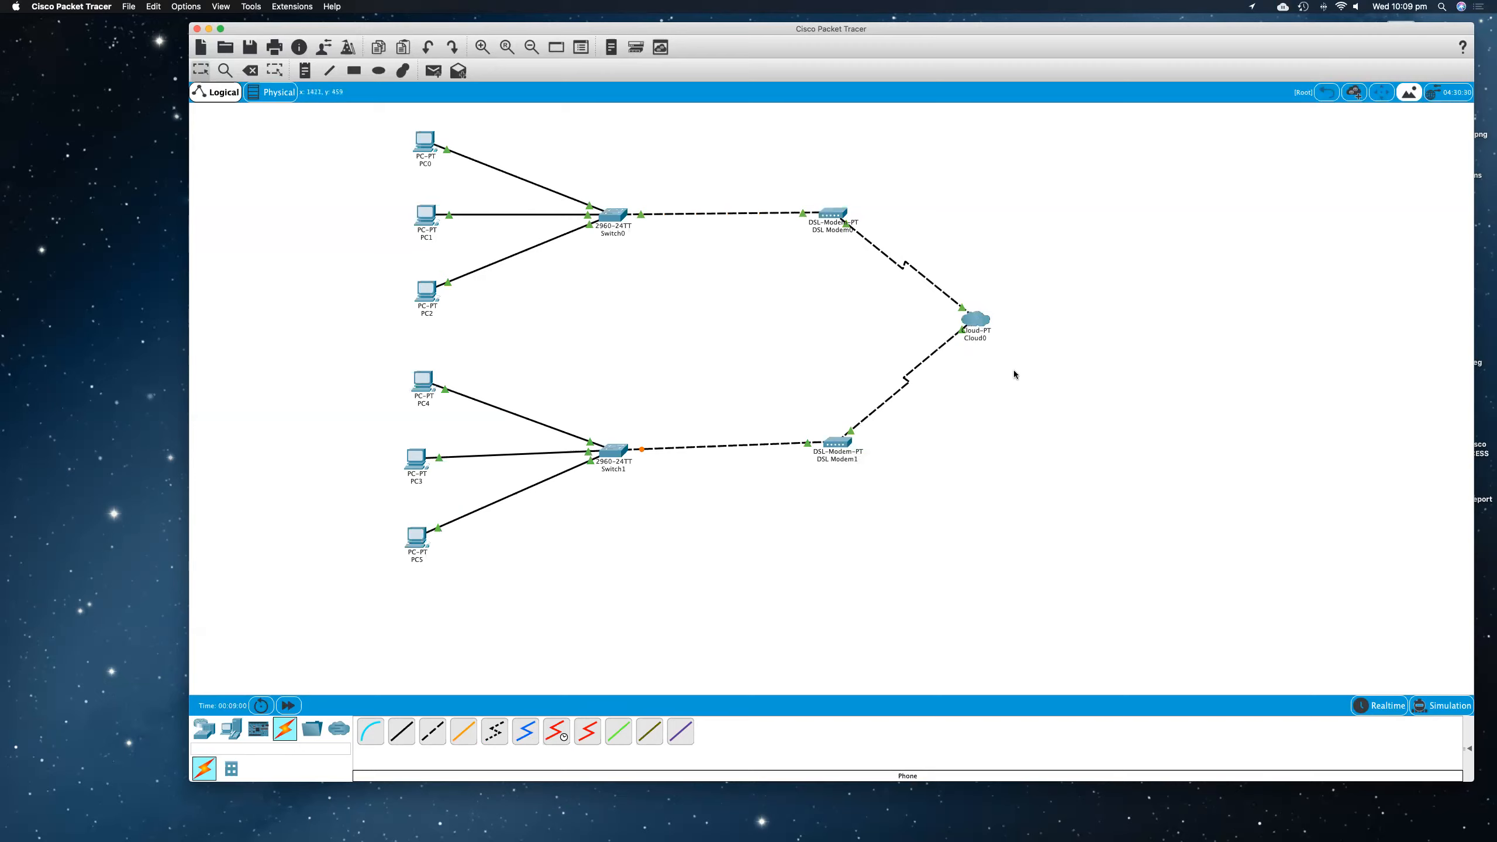
pyautogui.moveTo(838, 443); pyautogui.dragTo(840, 448)
pyautogui.click(948, 441)
# Step: Place a Server-PT to the right of the cloud, level with it, and rename it DHCP
pyautogui.click(231, 731)
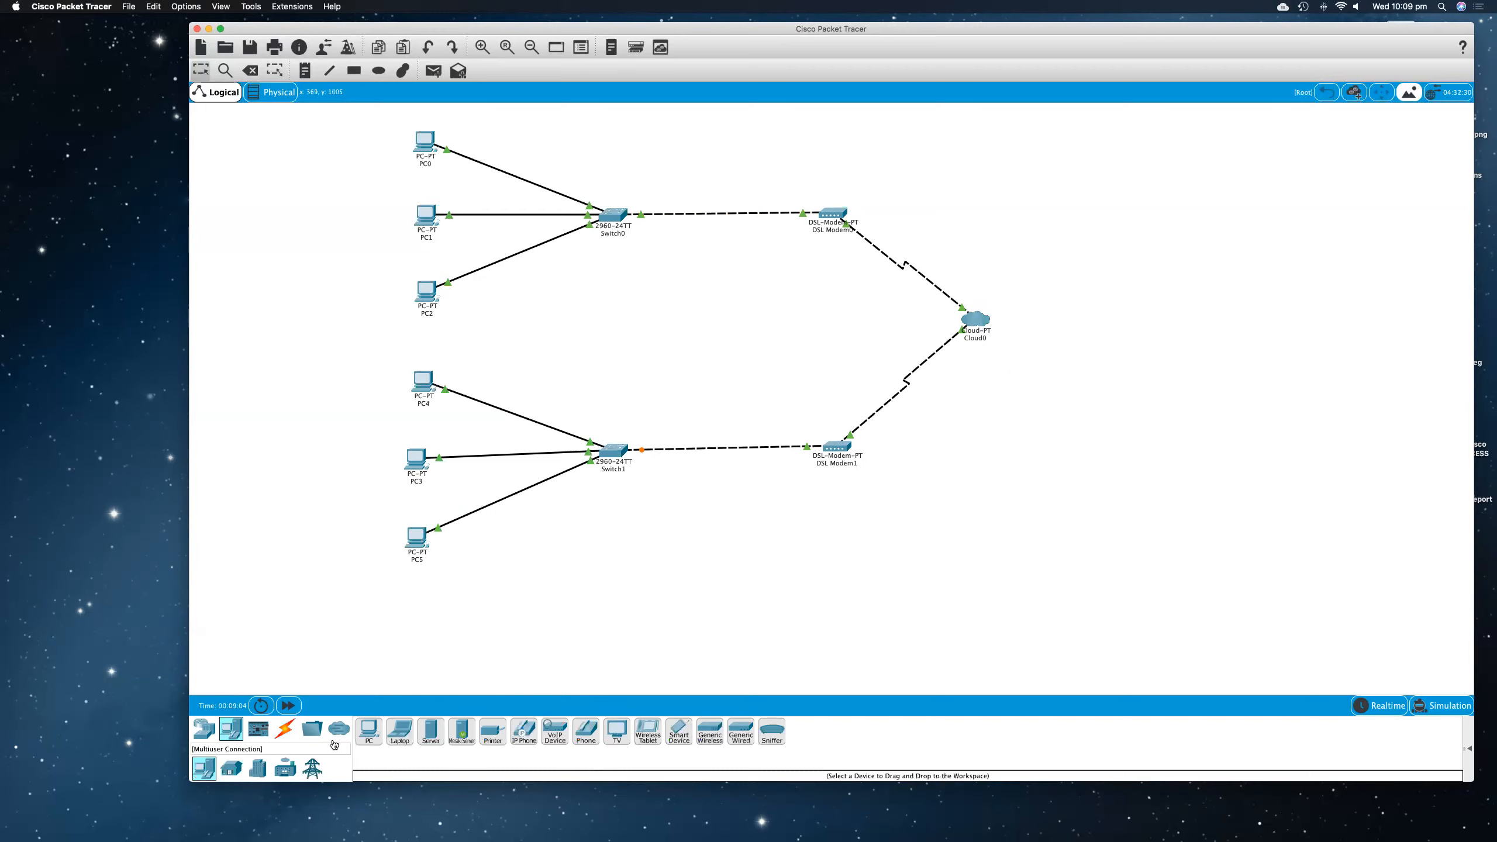
pyautogui.click(431, 737)
pyautogui.click(1156, 287)
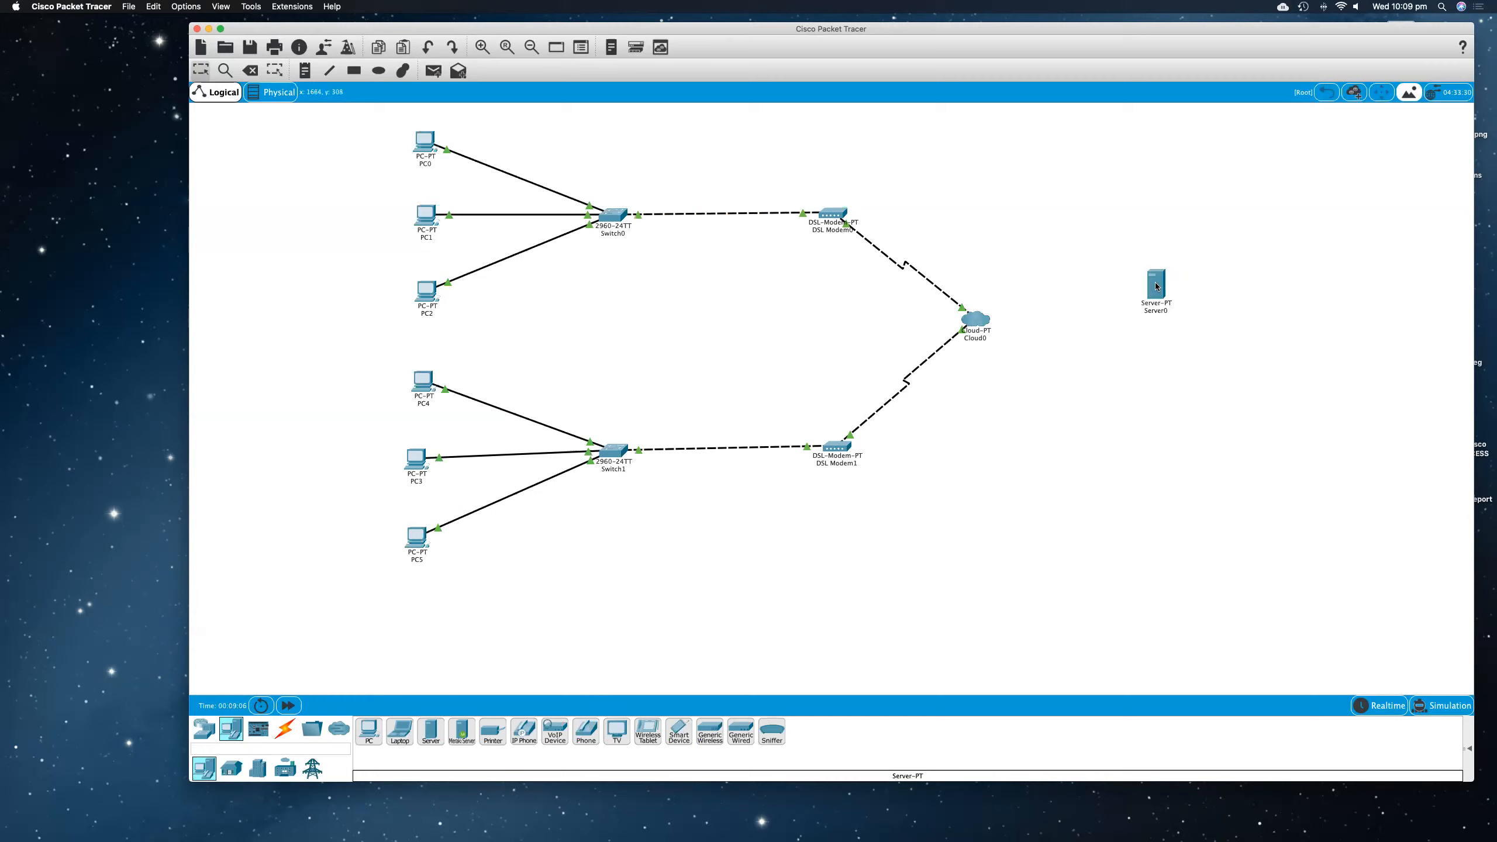
pyautogui.moveTo(1162, 294); pyautogui.dragTo(1162, 314)
pyautogui.click(1159, 331)
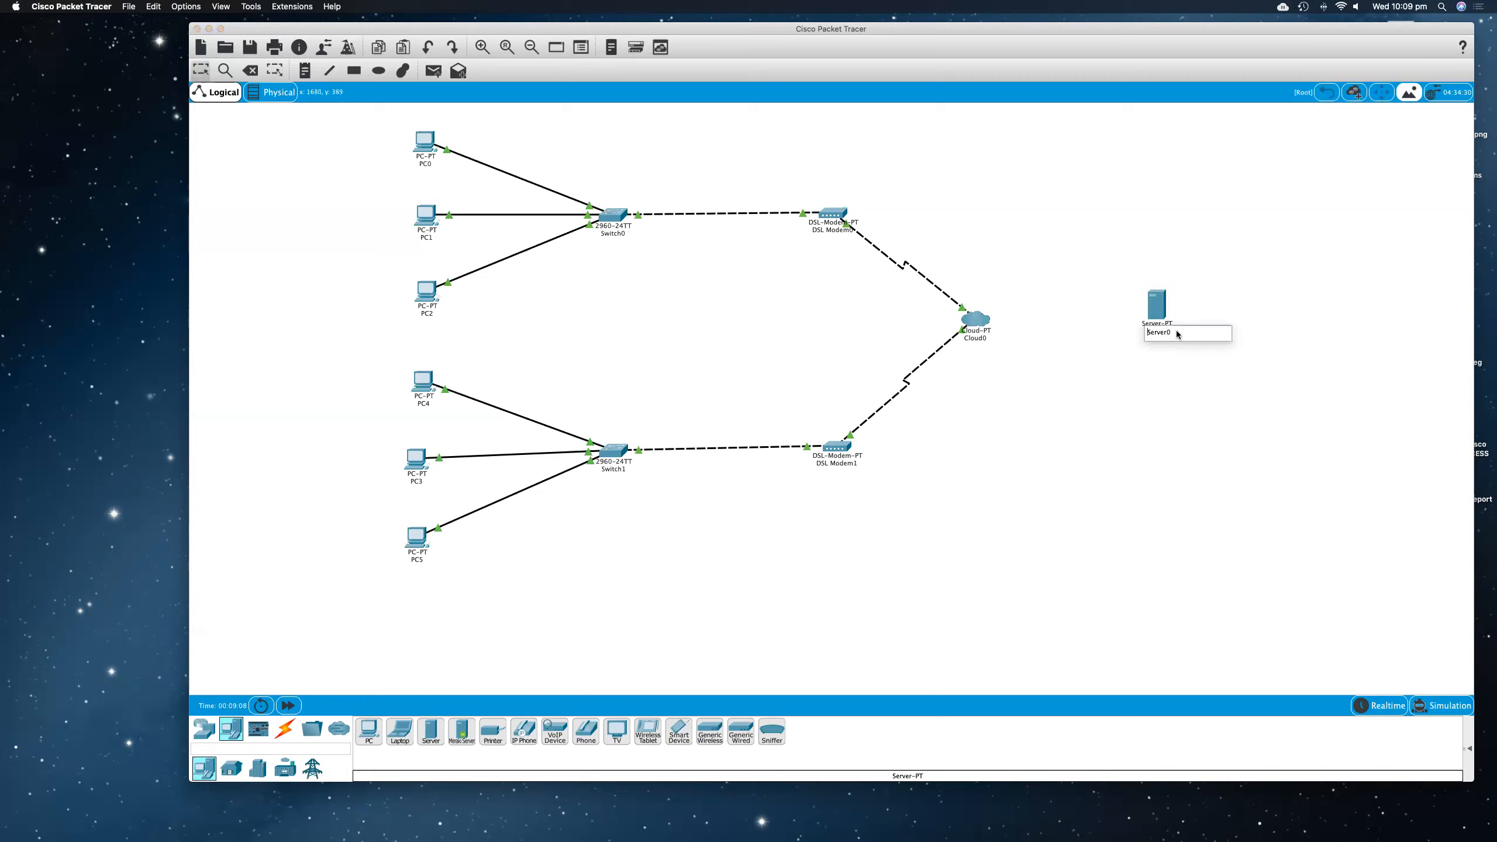
pyautogui.write('DHCP')
pyautogui.press('Return')
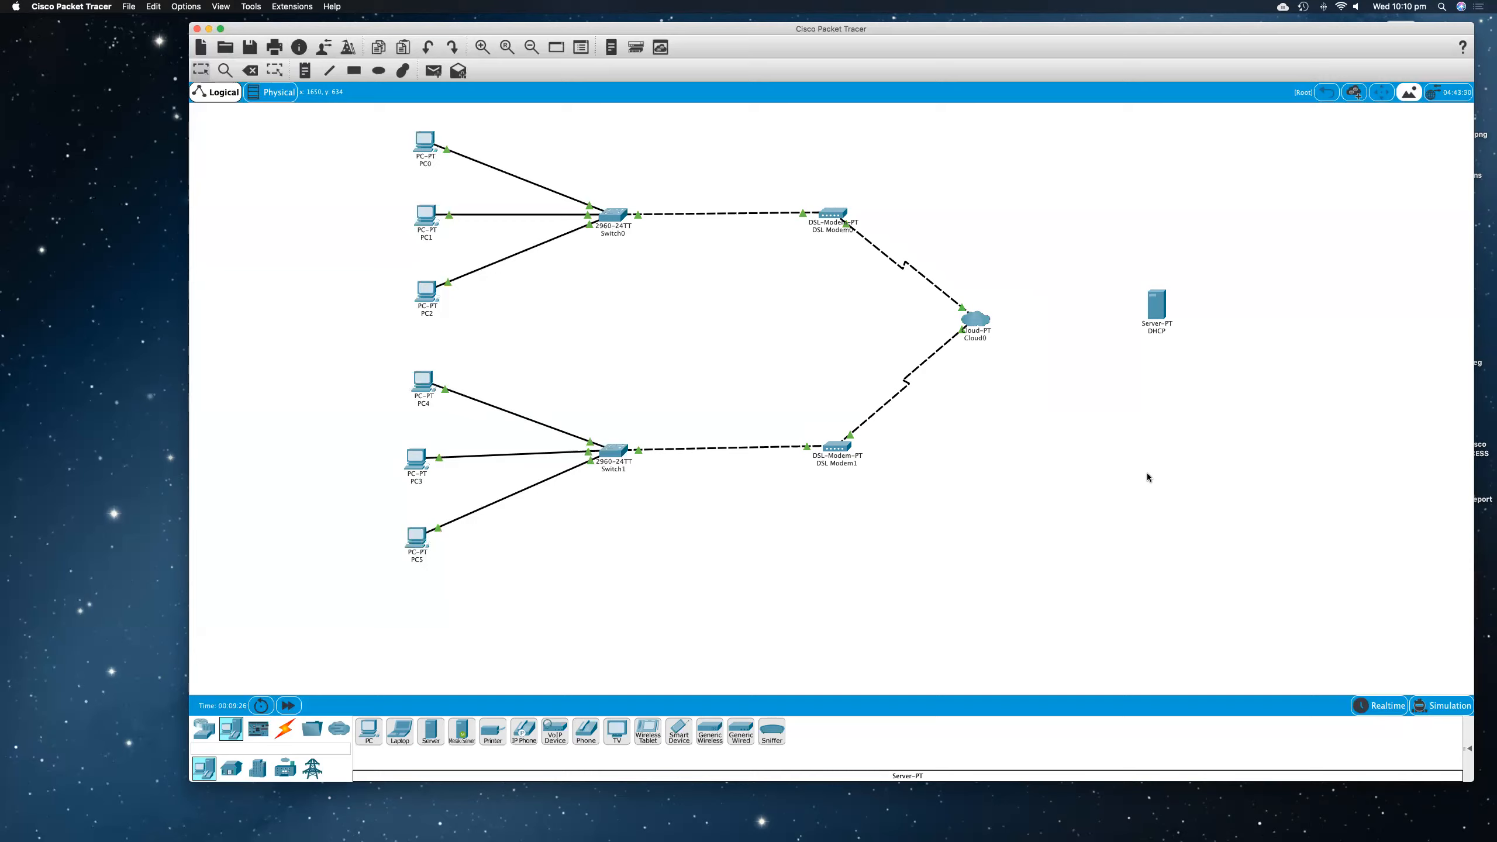
pyautogui.moveTo(1156, 305); pyautogui.dragTo(1157, 314)
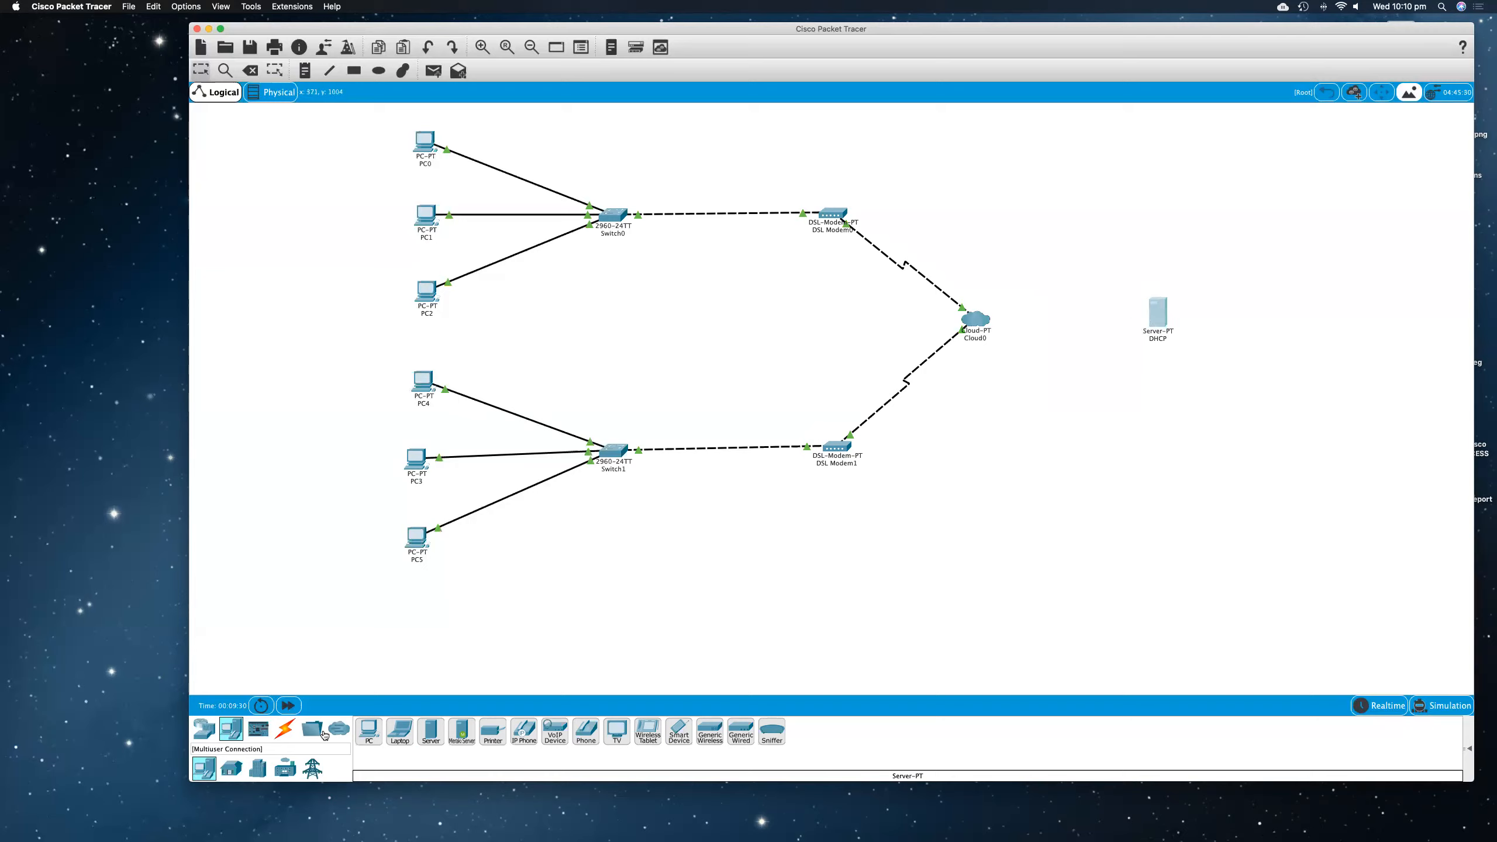
# Step: Connect the DHCP server to Cloud0's Ethernet6 port with a copper straight-through cable
pyautogui.click(285, 729)
pyautogui.click(398, 736)
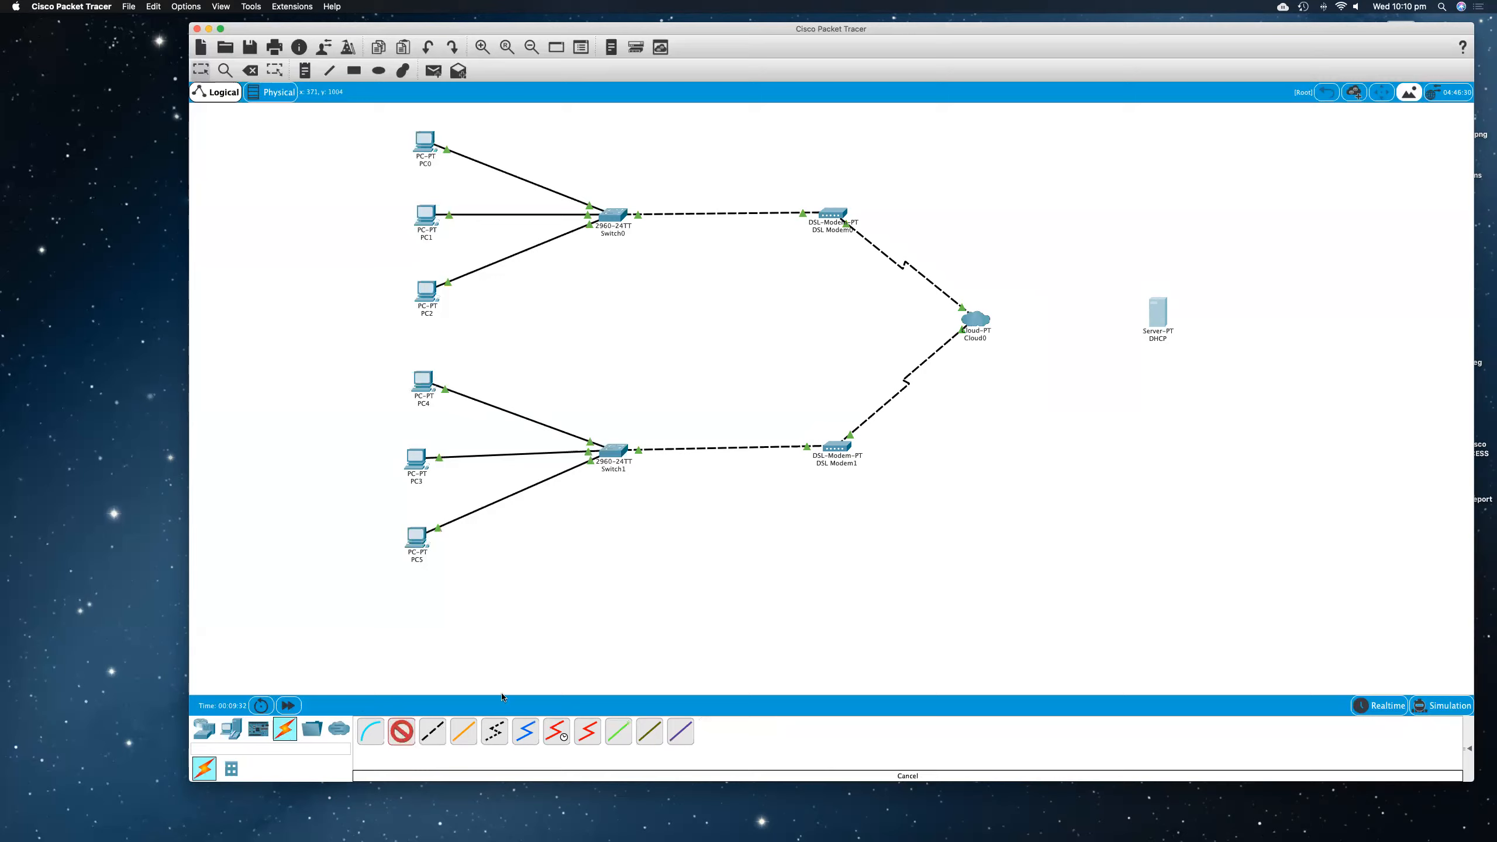
pyautogui.click(1155, 318)
pyautogui.click(1179, 318)
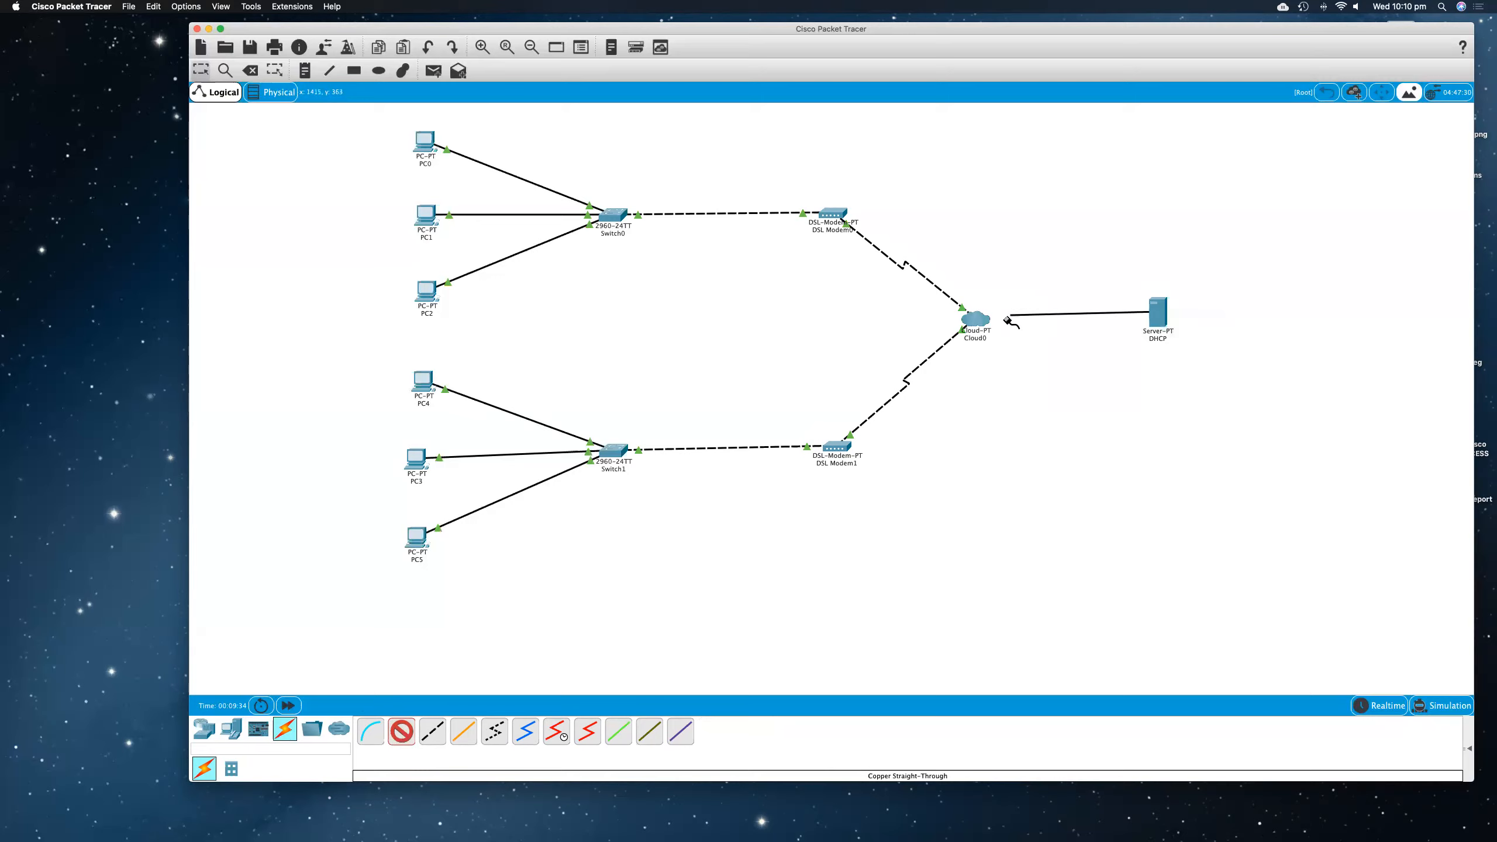
pyautogui.click(973, 320)
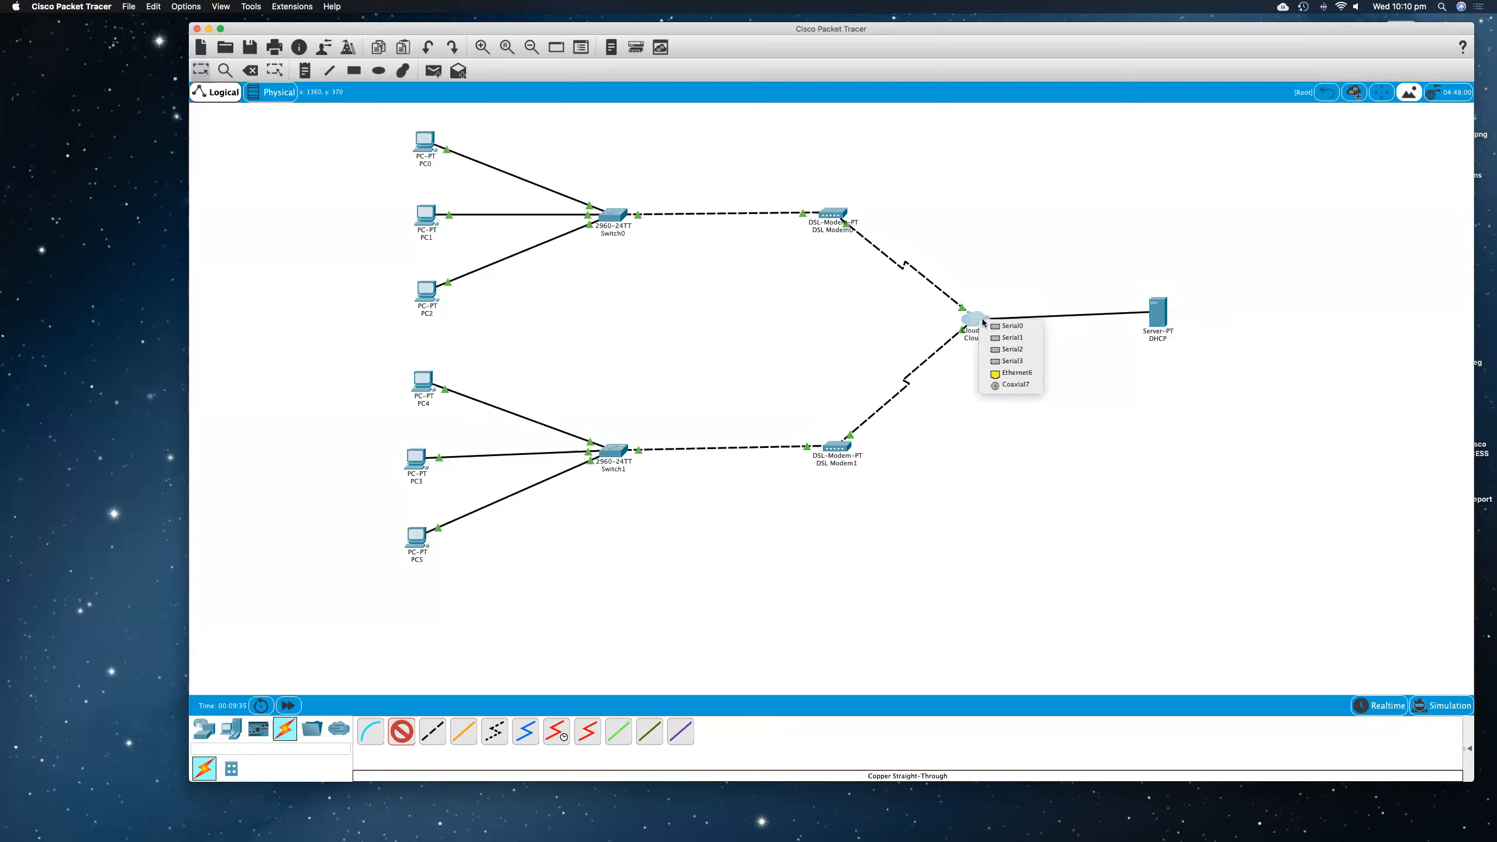
pyautogui.click(1017, 373)
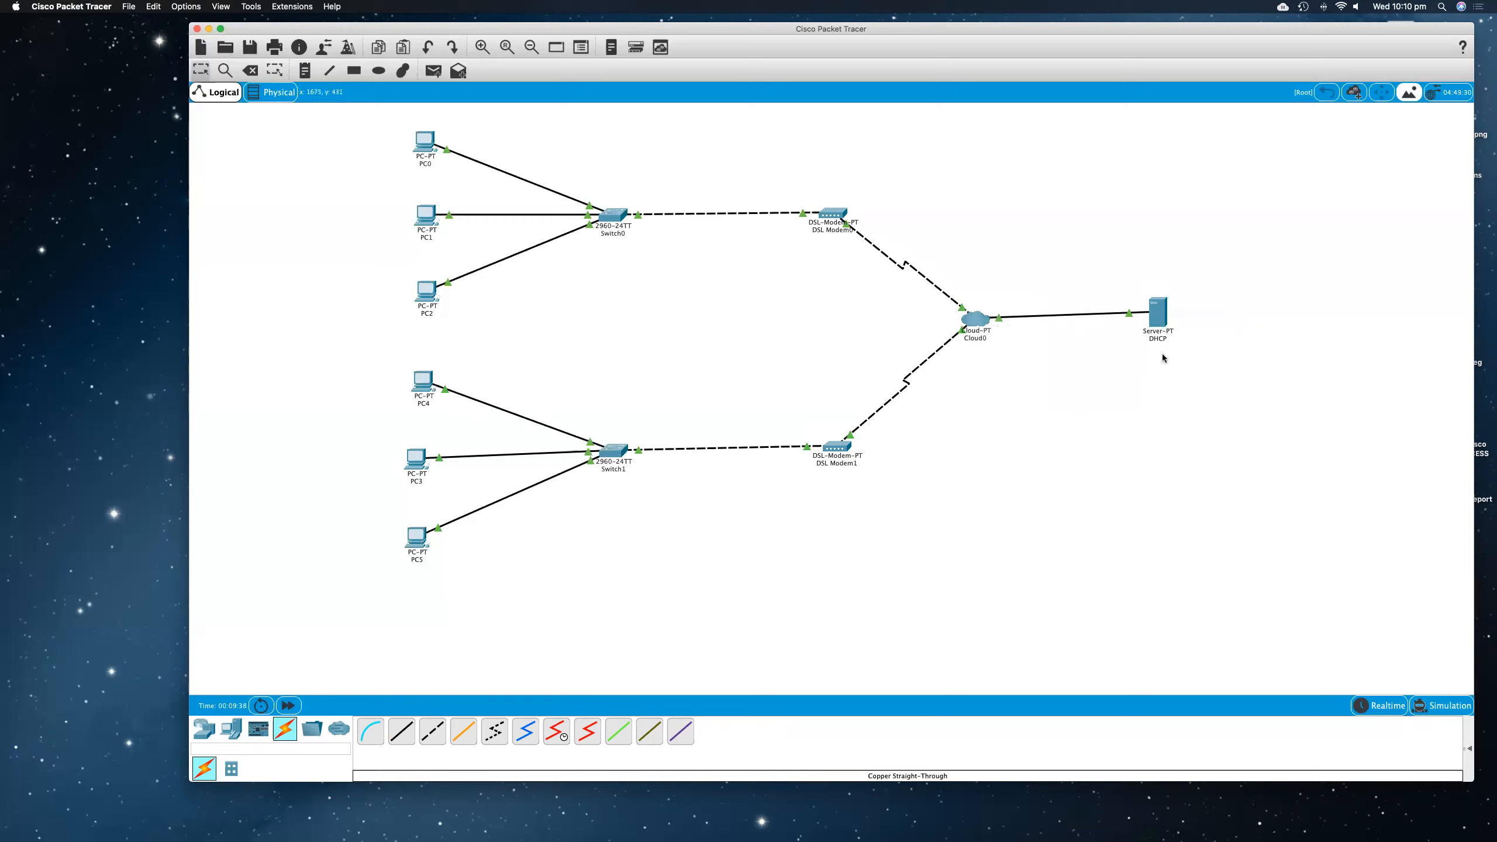
# Step: Add a note reading 192.168.1.2 and position it just beneath the DHCP server's label
pyautogui.click(305, 70)
pyautogui.click(1131, 347)
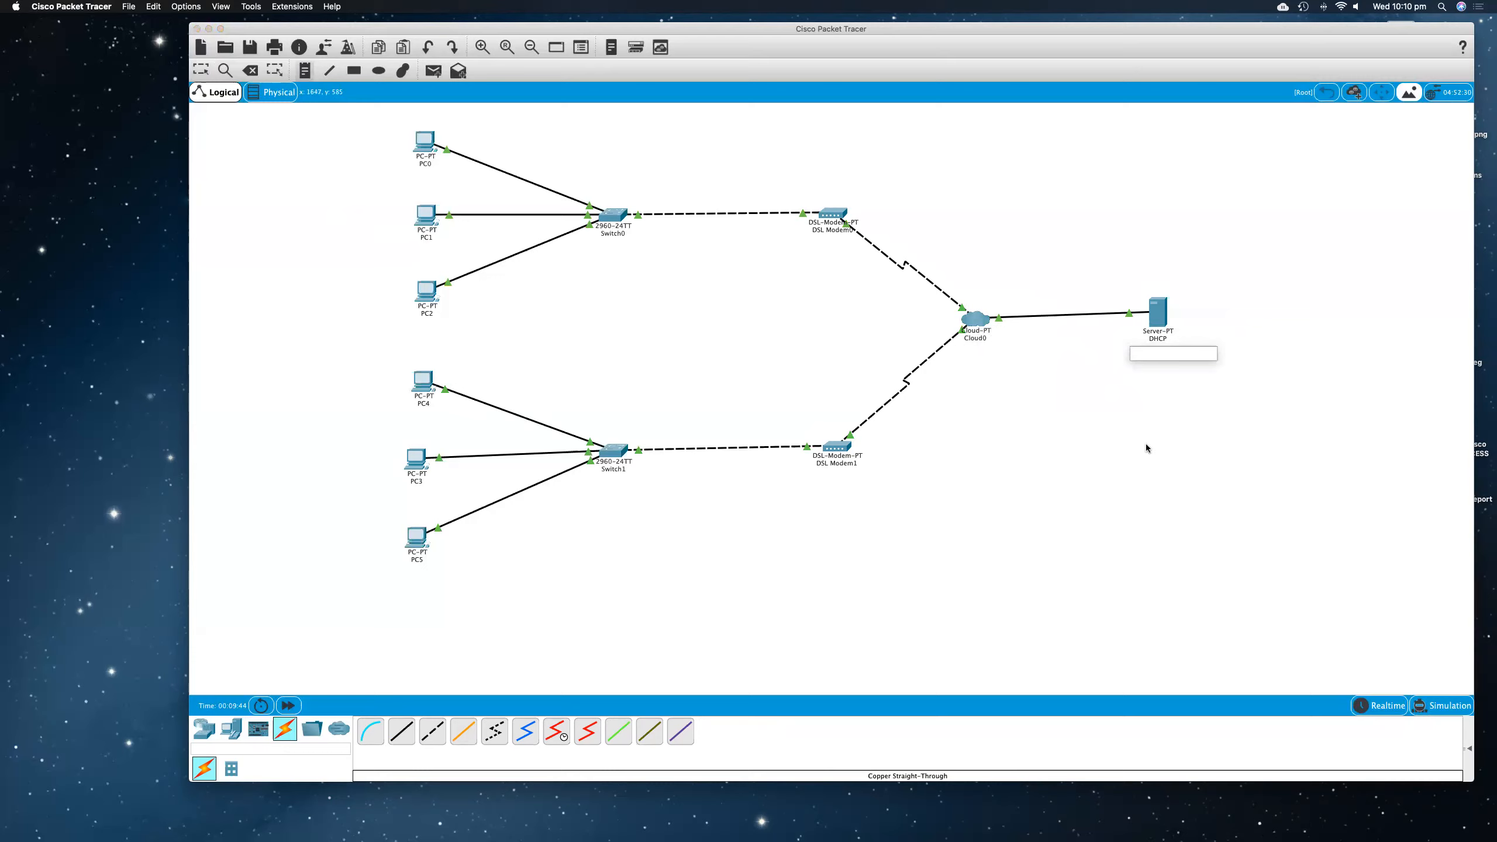
pyautogui.write('192.168.1.2')
pyautogui.click(728, 28)
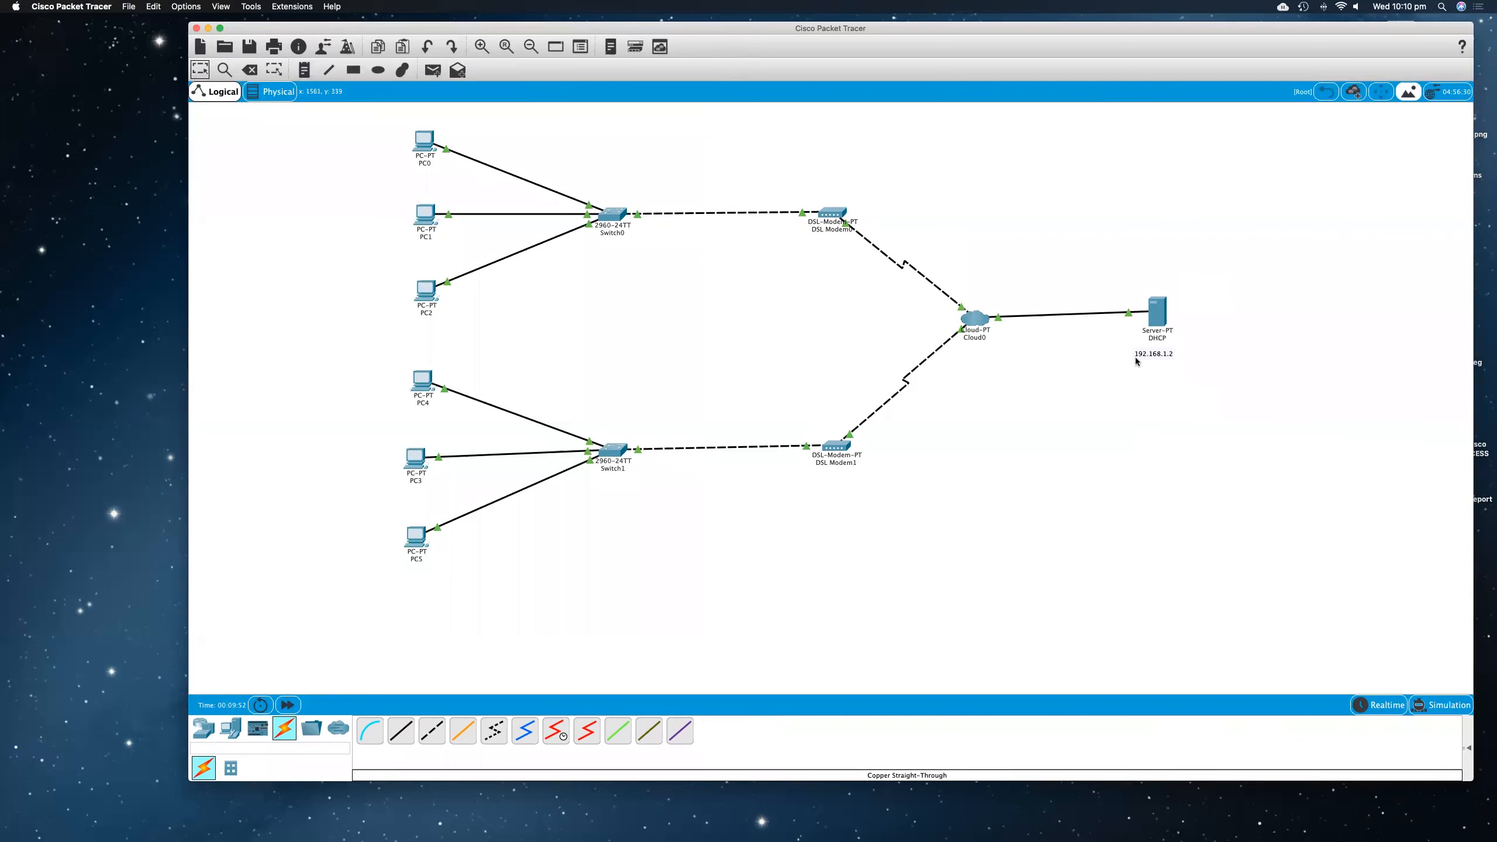
pyautogui.moveTo(1153, 359); pyautogui.dragTo(1161, 353)
# Step: Give the DHCP server the static IP address 192.168.1.2 with subnet mask 255.255.255.0
pyautogui.click(1165, 314)
pyautogui.moveTo(892, 266); pyautogui.dragTo(1265, 388)
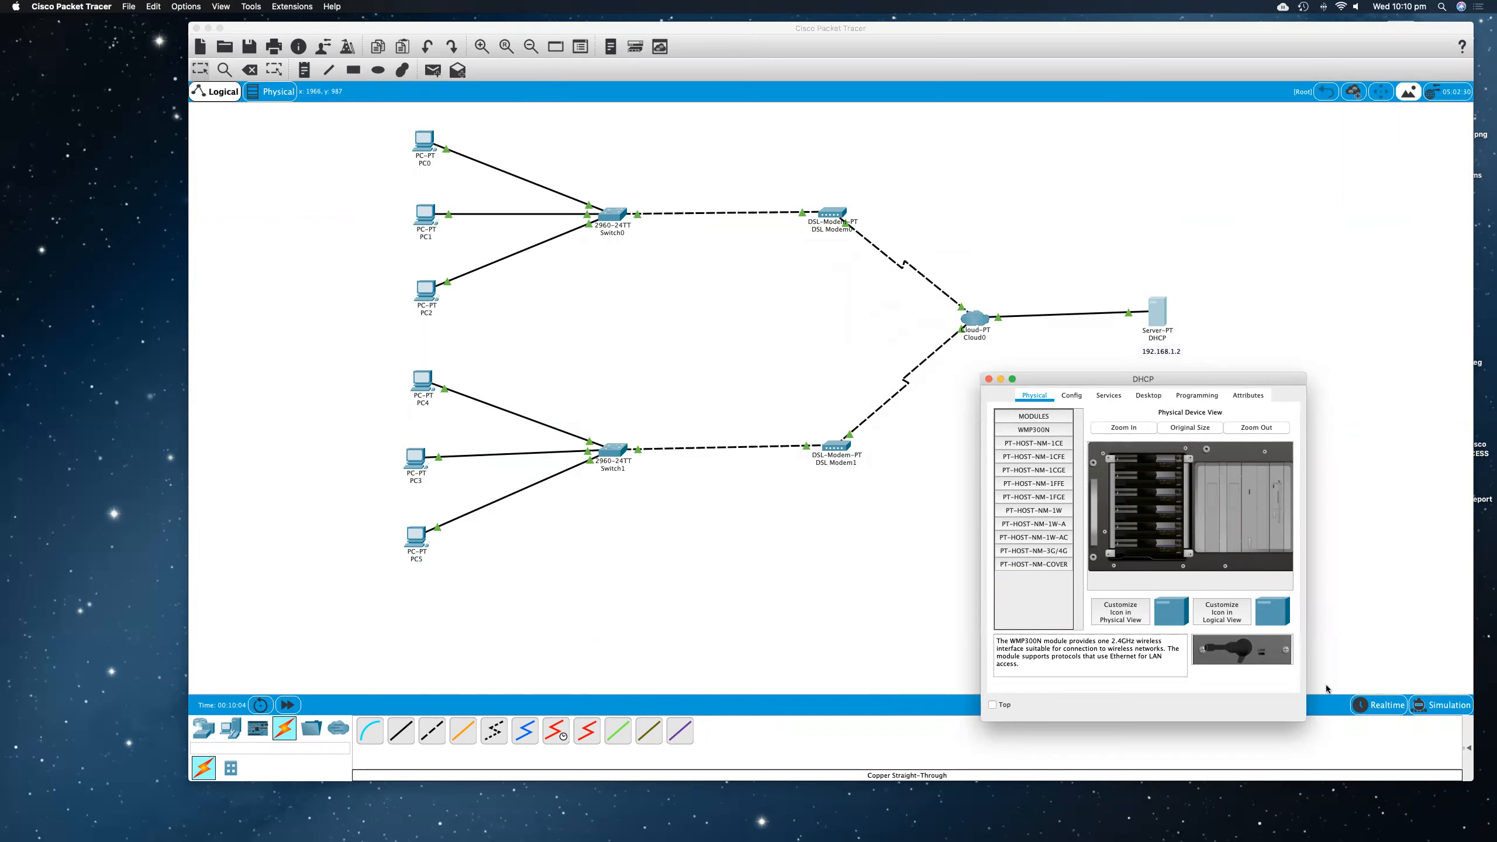
pyautogui.click(1145, 397)
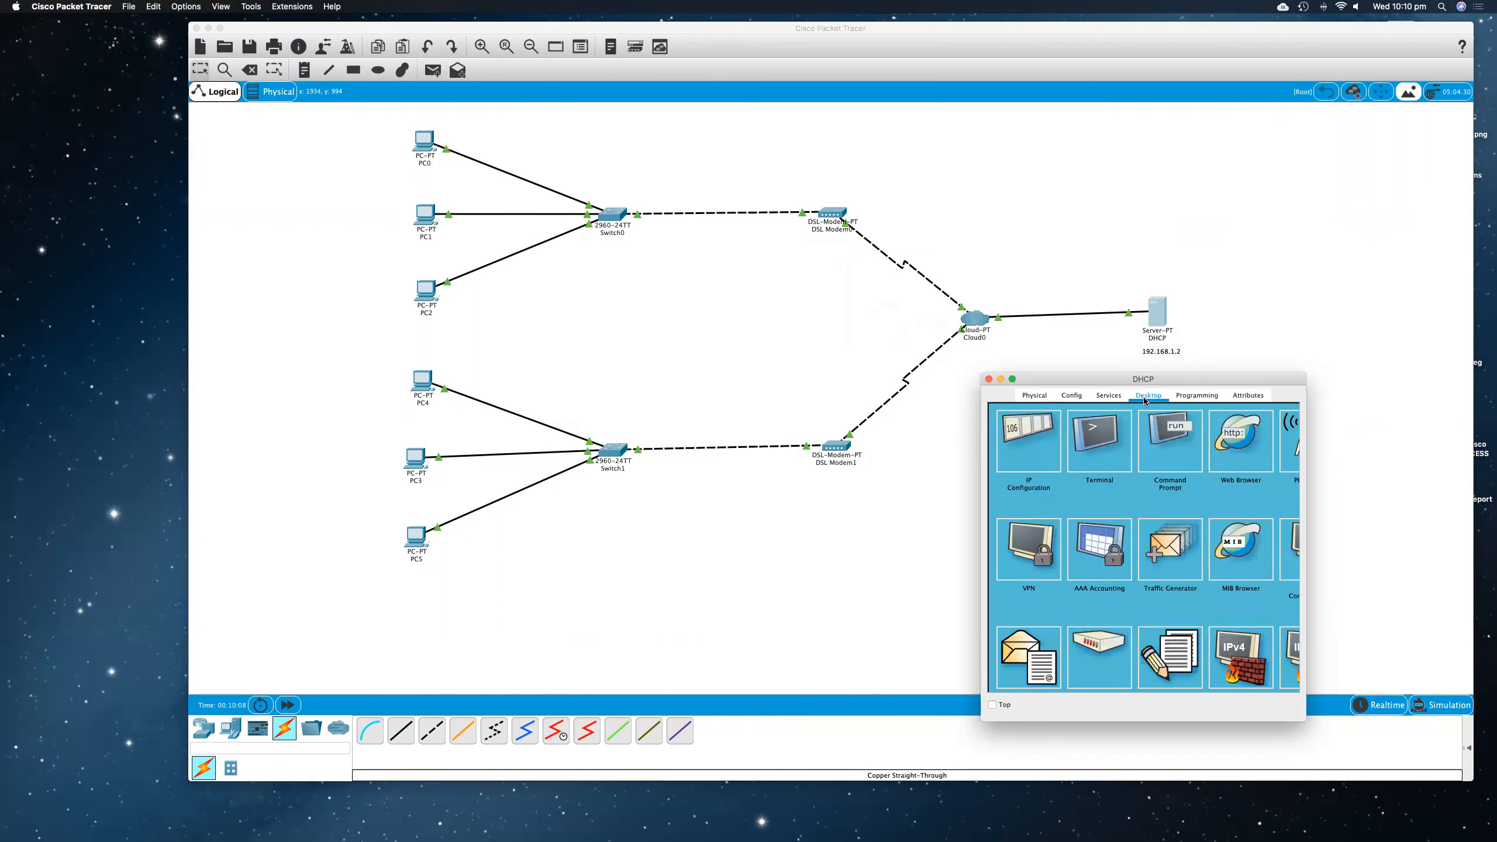
pyautogui.click(1047, 454)
pyautogui.click(1117, 465)
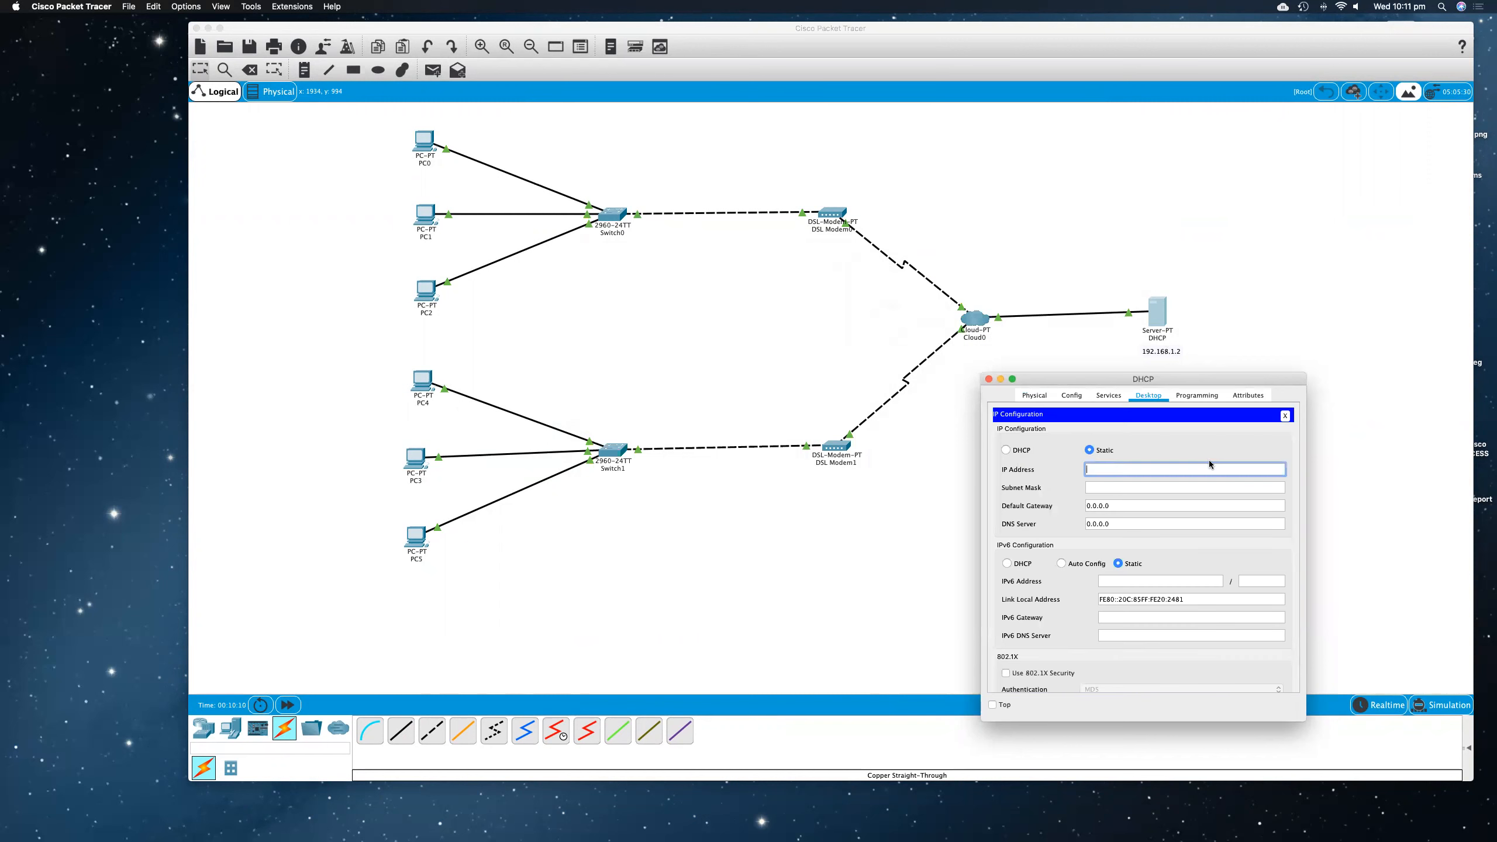
pyautogui.write('192.168.1.2')
pyautogui.press('Tab')
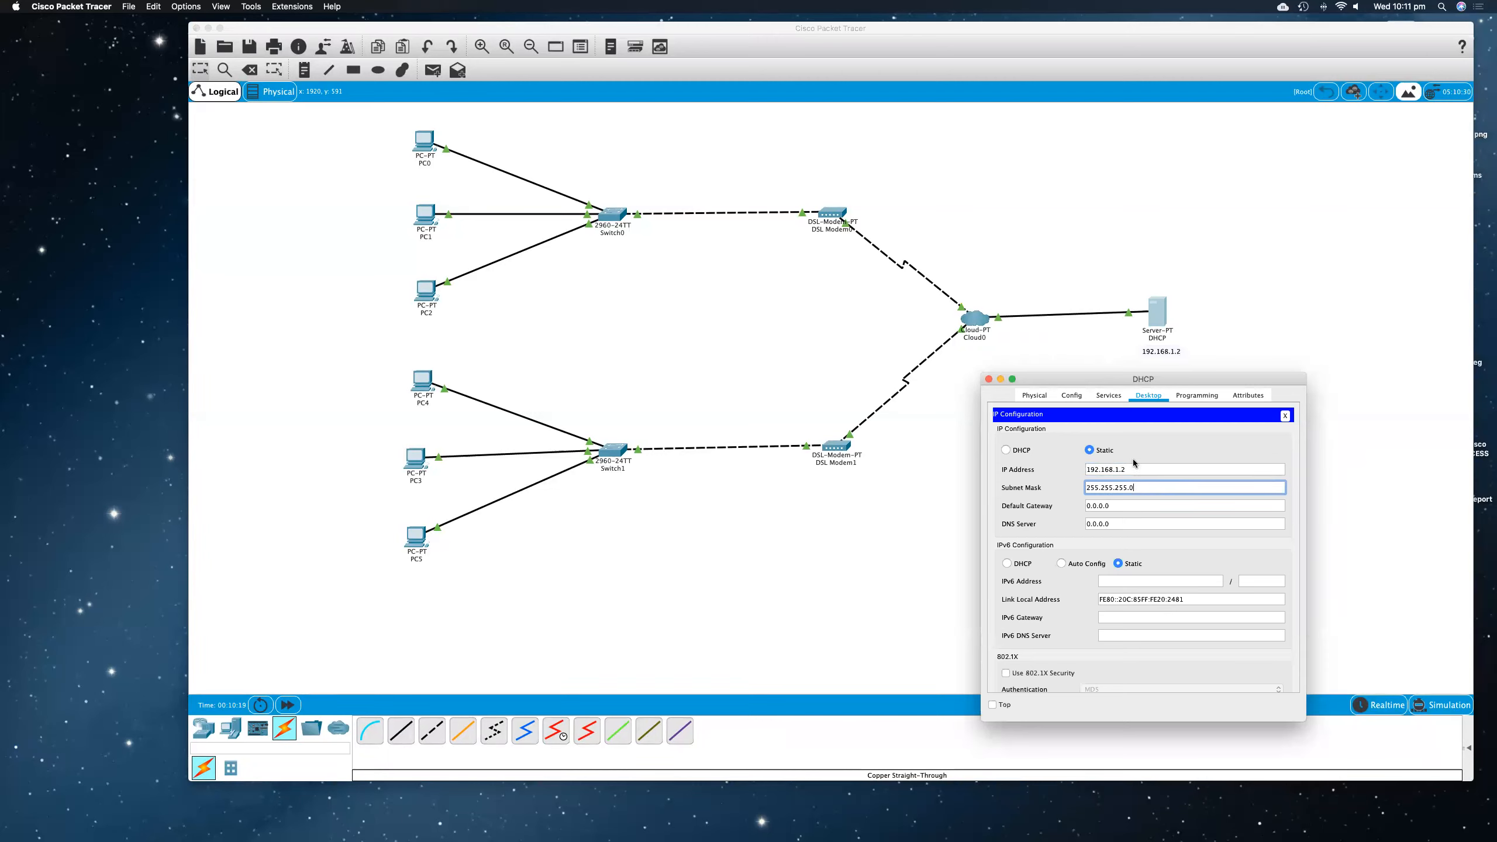
# Step: Turn on the DHCP service on the server's FastEthernet0 interface, save the serverPool settings, and close the server's window
pyautogui.click(1110, 397)
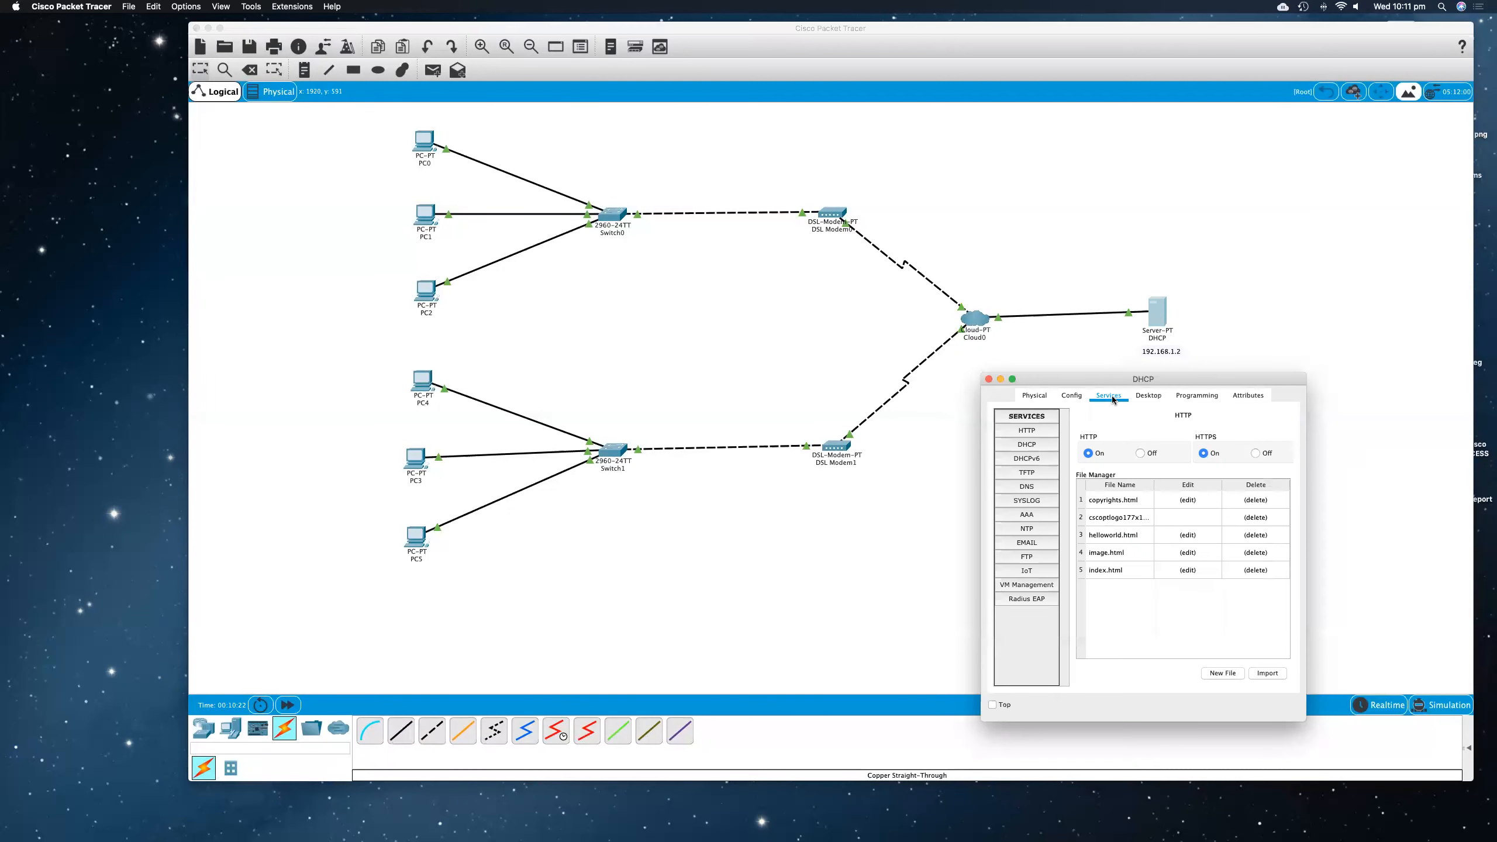
pyautogui.click(1027, 445)
pyautogui.moveTo(1306, 503); pyautogui.dragTo(1382, 503)
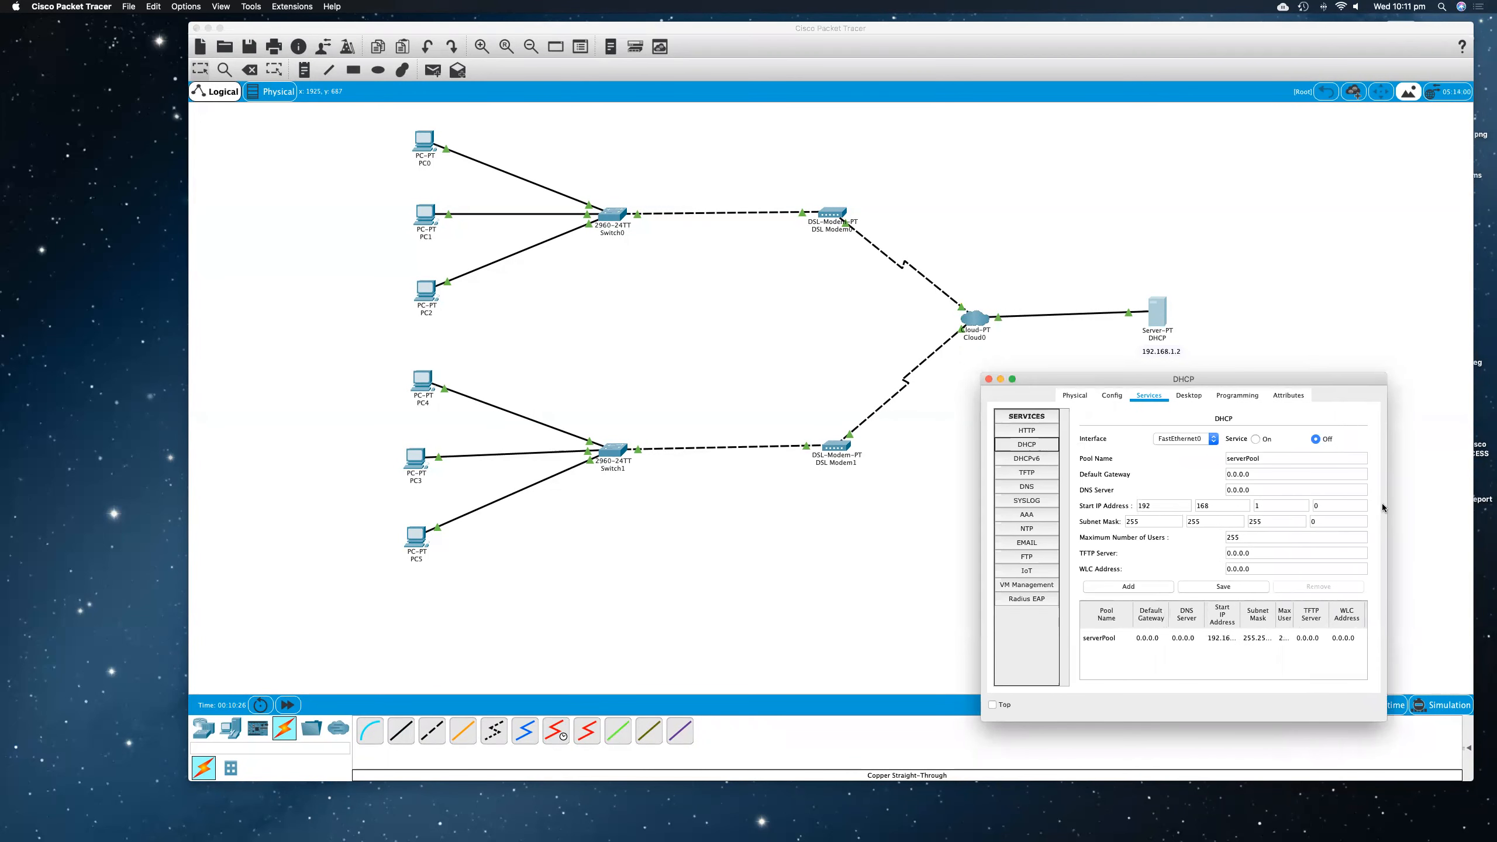
pyautogui.click(1256, 440)
pyautogui.click(1207, 586)
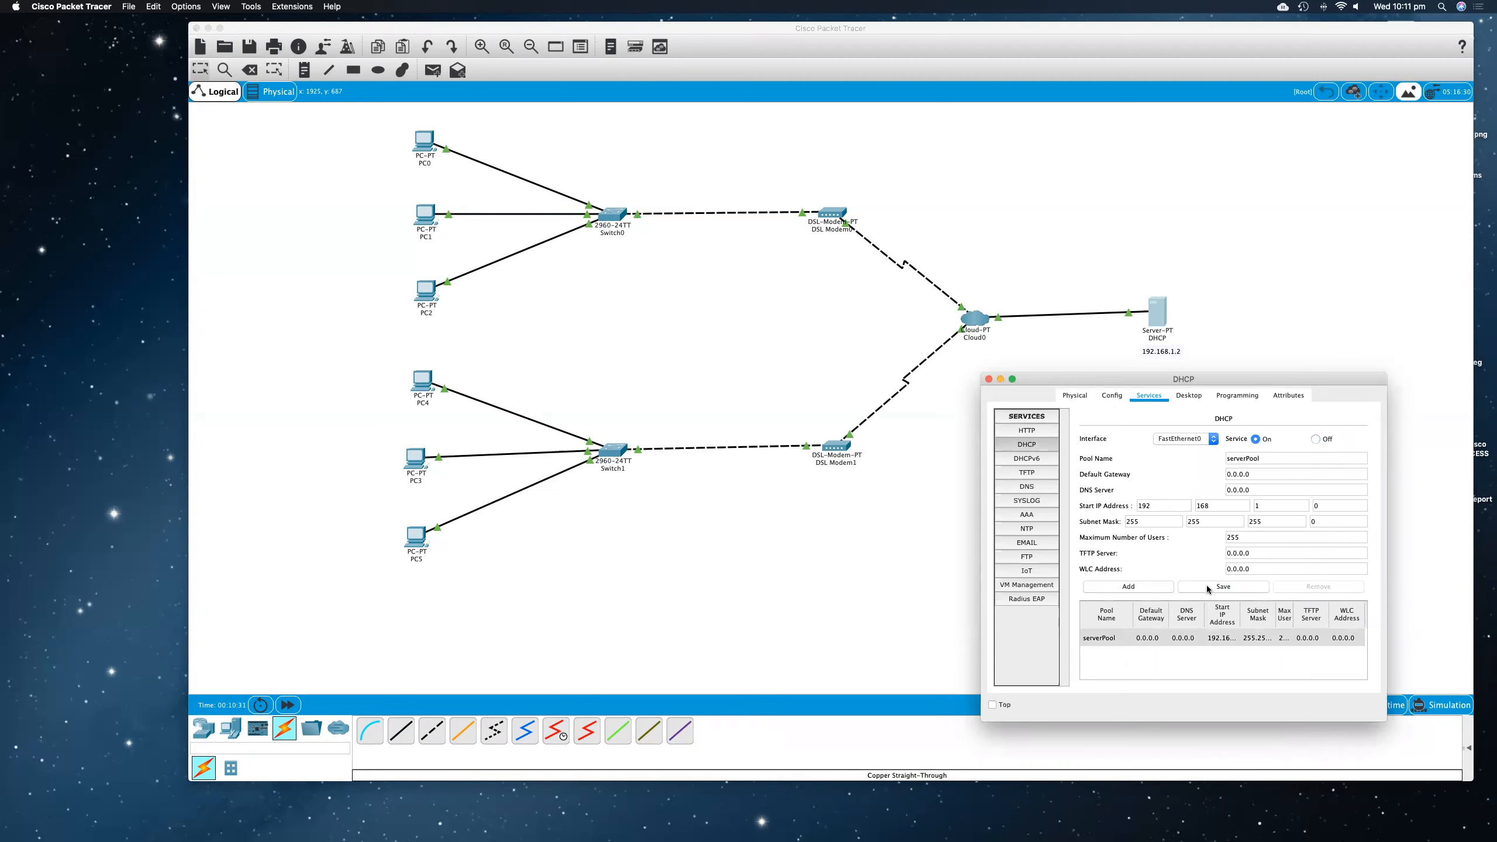
pyautogui.moveTo(981, 537); pyautogui.dragTo(733, 525)
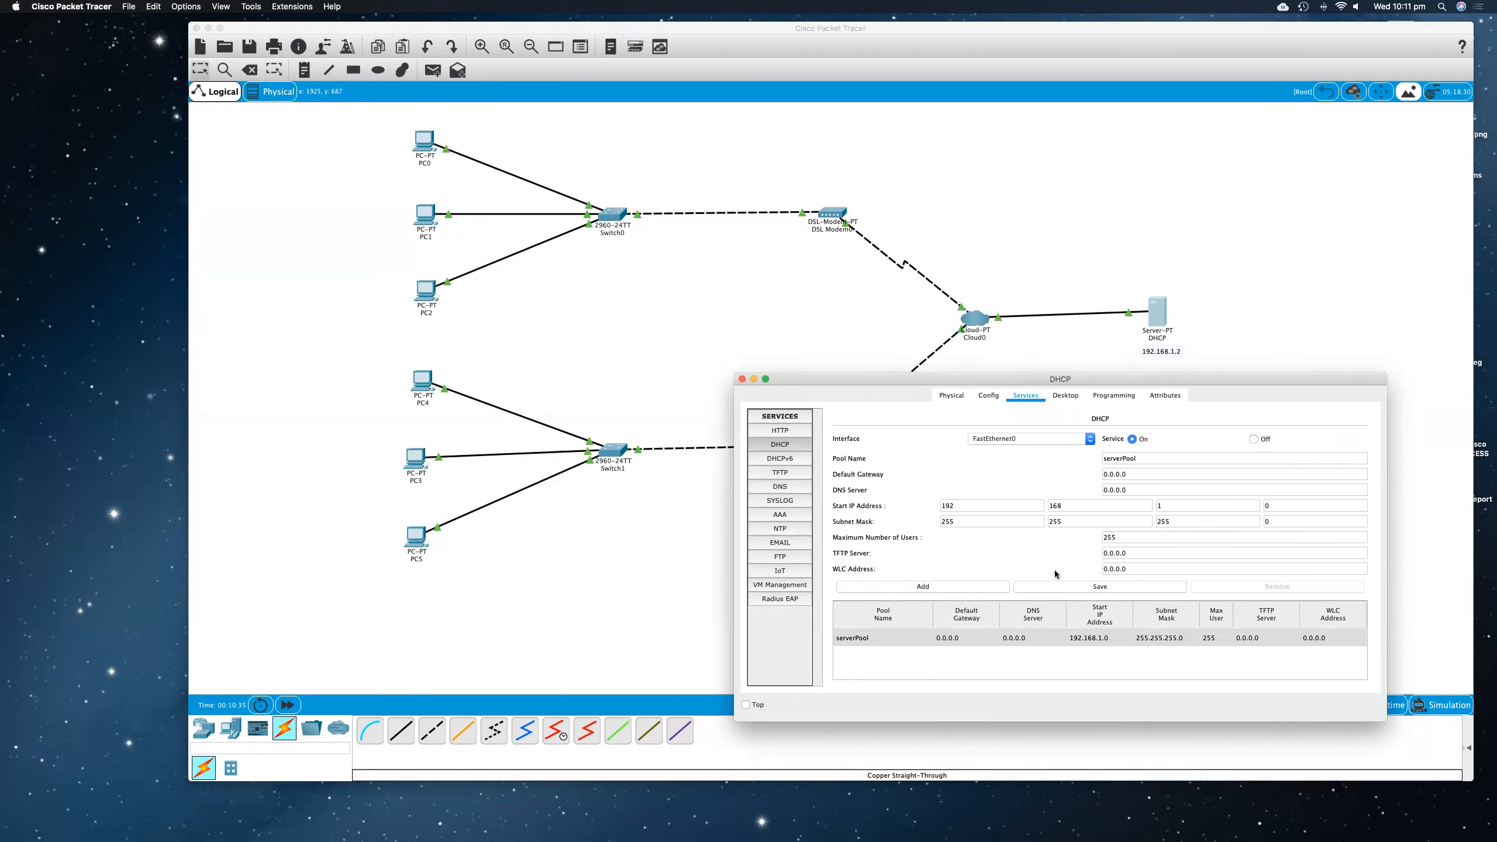
pyautogui.moveTo(1386, 583); pyautogui.dragTo(1403, 583)
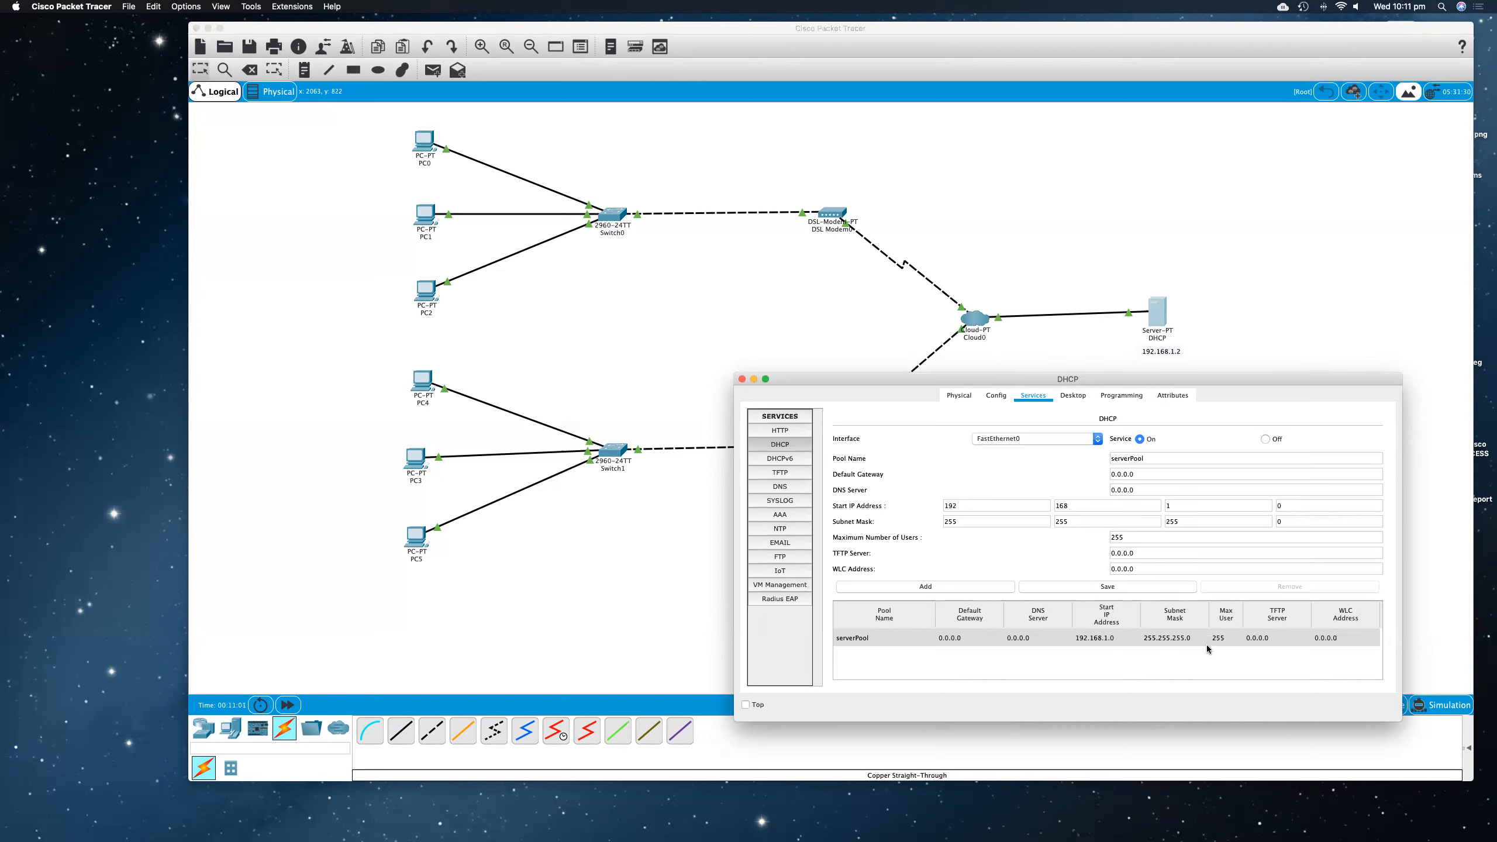
pyautogui.click(742, 378)
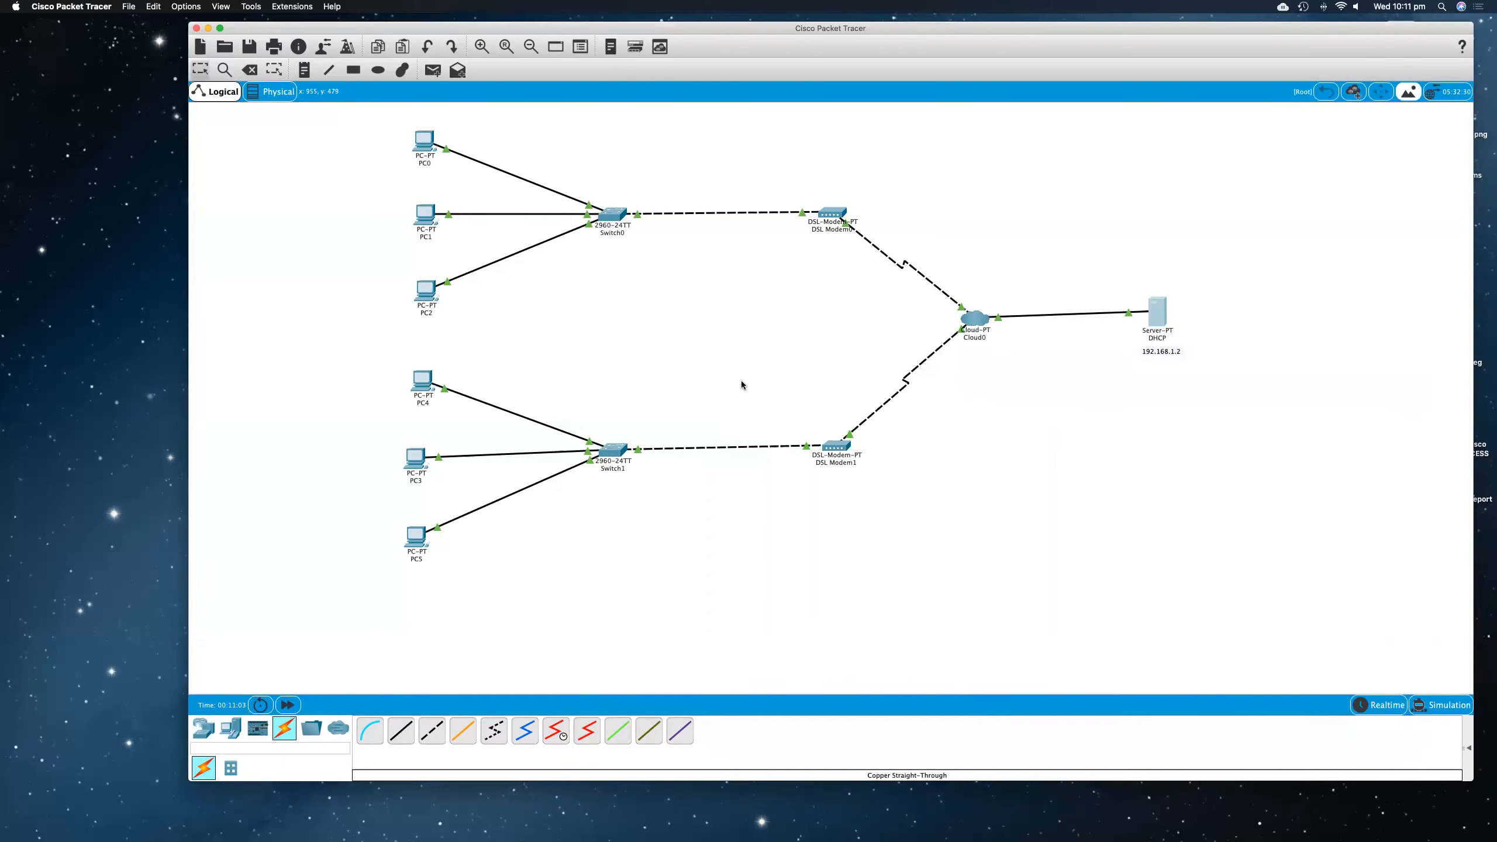
# Step: Map Modem4 and Modem5 to Ethernet6 in Cloud0's DSL connections, and close the cloud's window
pyautogui.click(975, 319)
pyautogui.moveTo(1069, 264); pyautogui.dragTo(1343, 229)
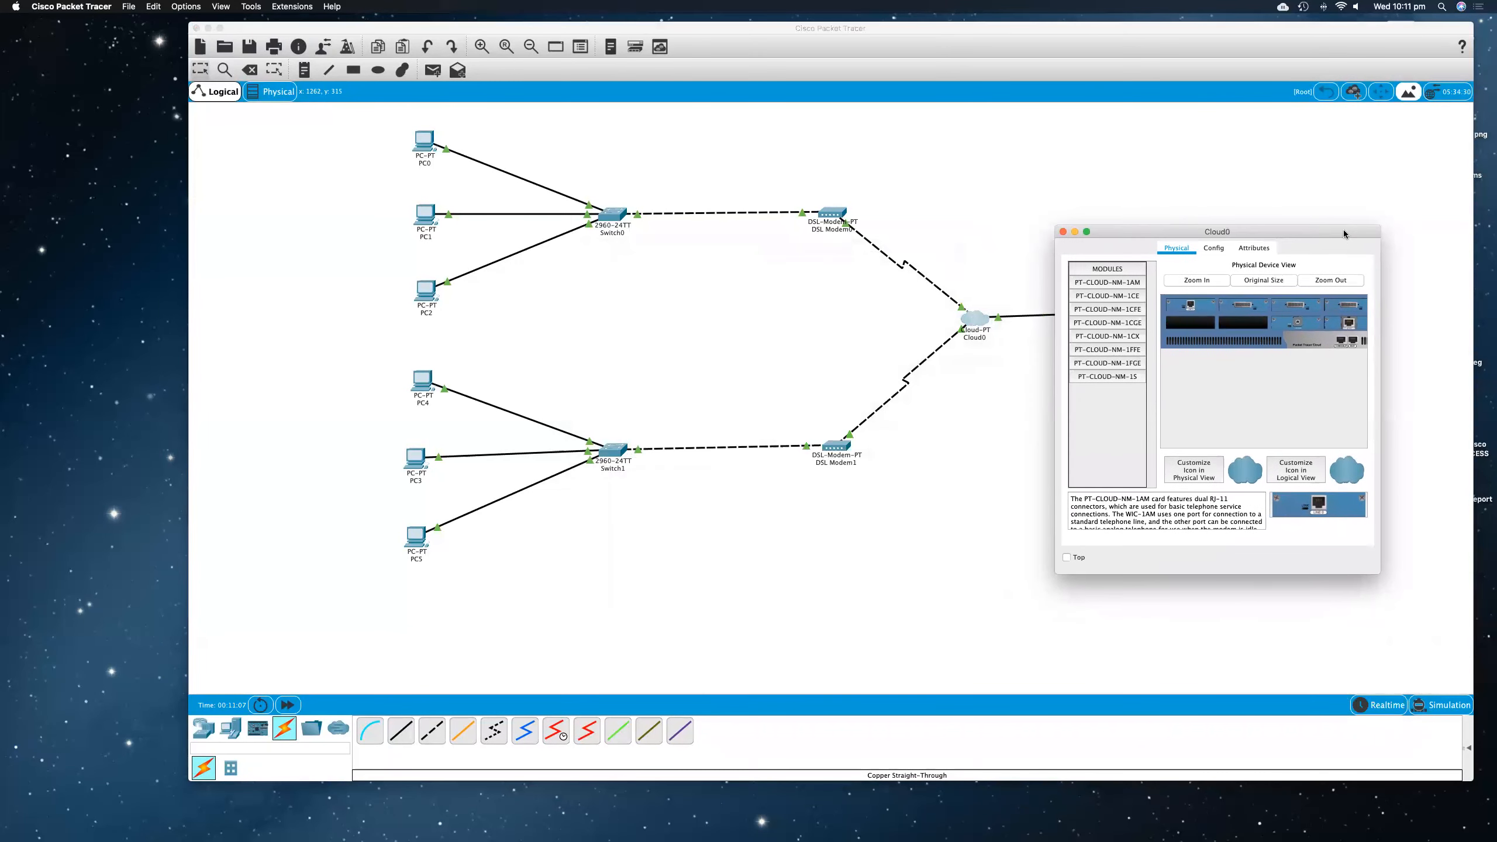
pyautogui.click(1214, 248)
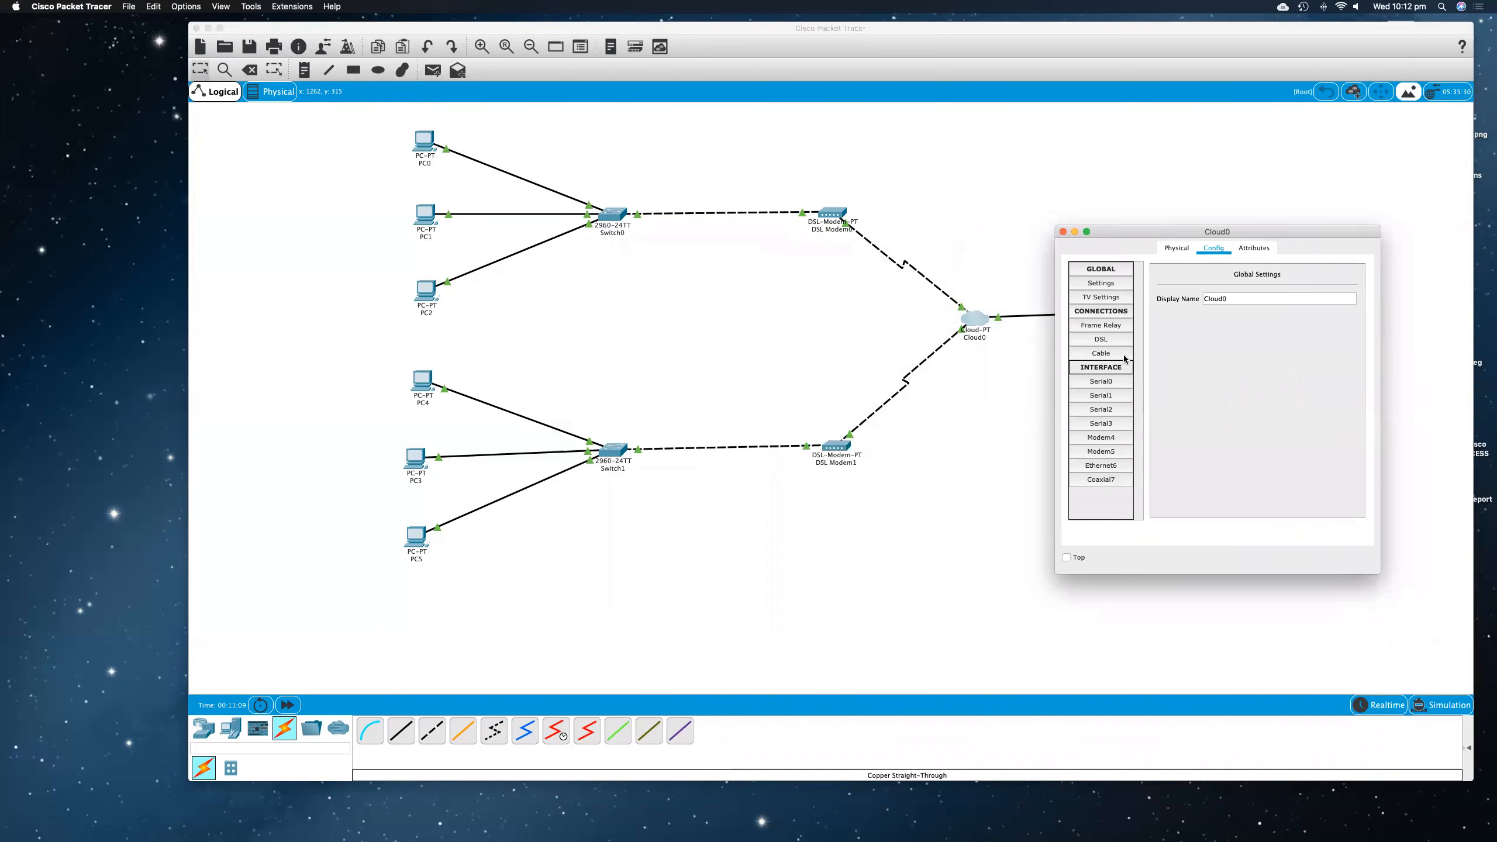
pyautogui.click(1111, 340)
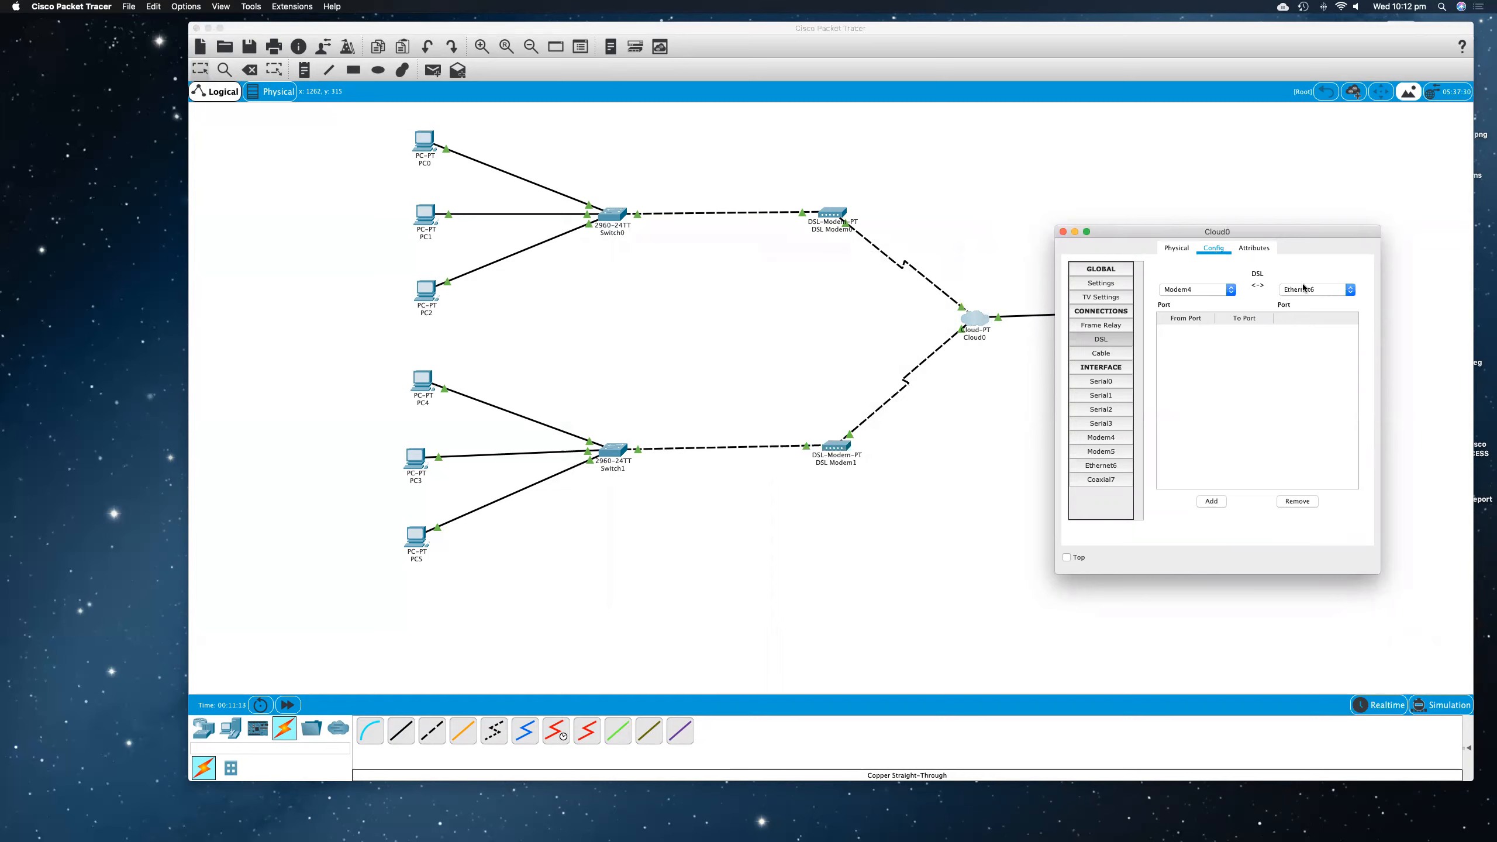
pyautogui.click(1211, 501)
pyautogui.click(1230, 291)
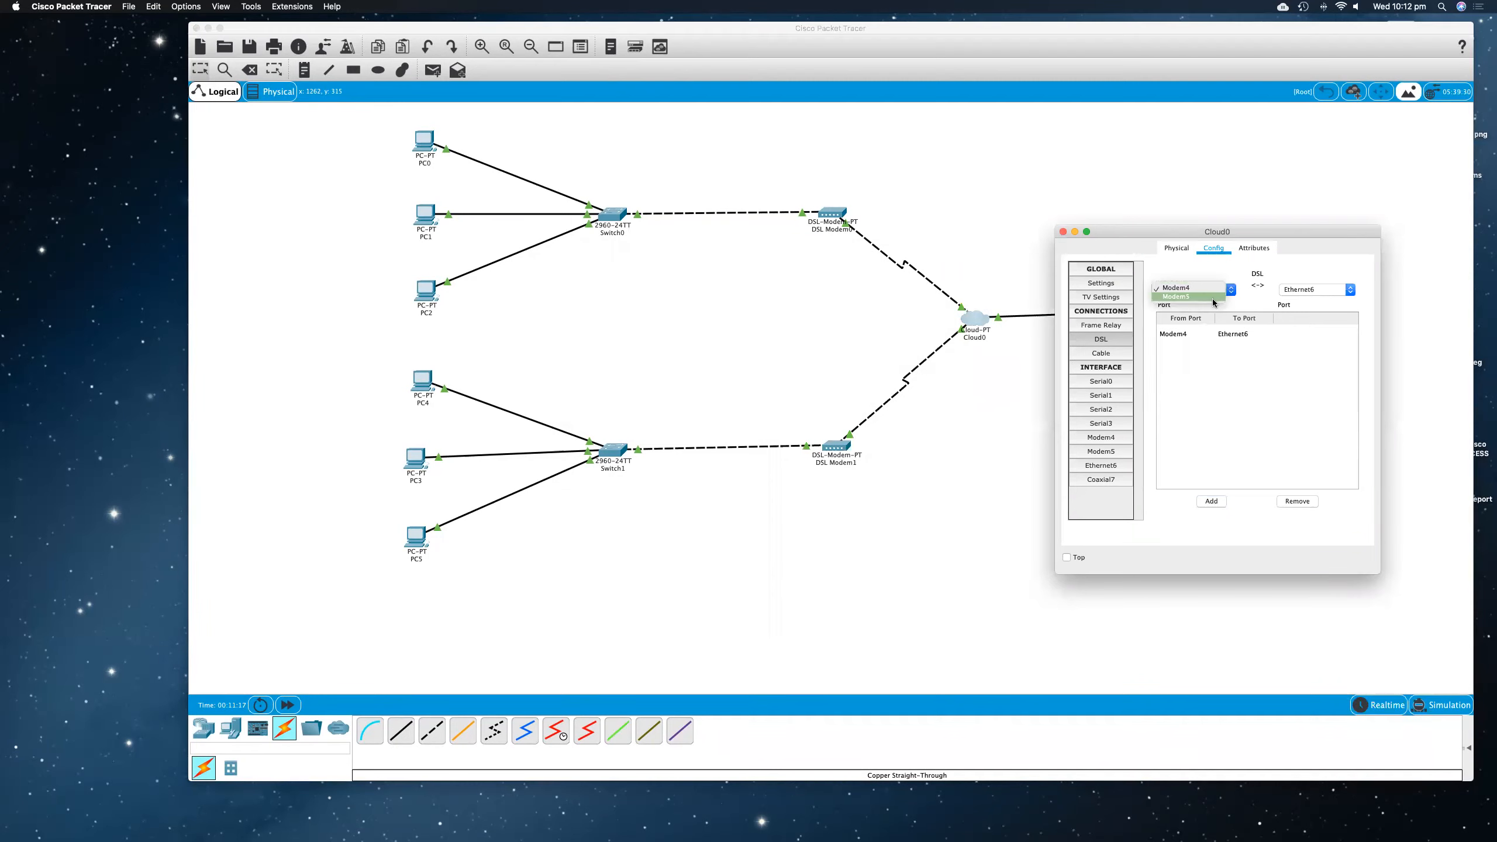
pyautogui.click(1213, 299)
pyautogui.click(1215, 501)
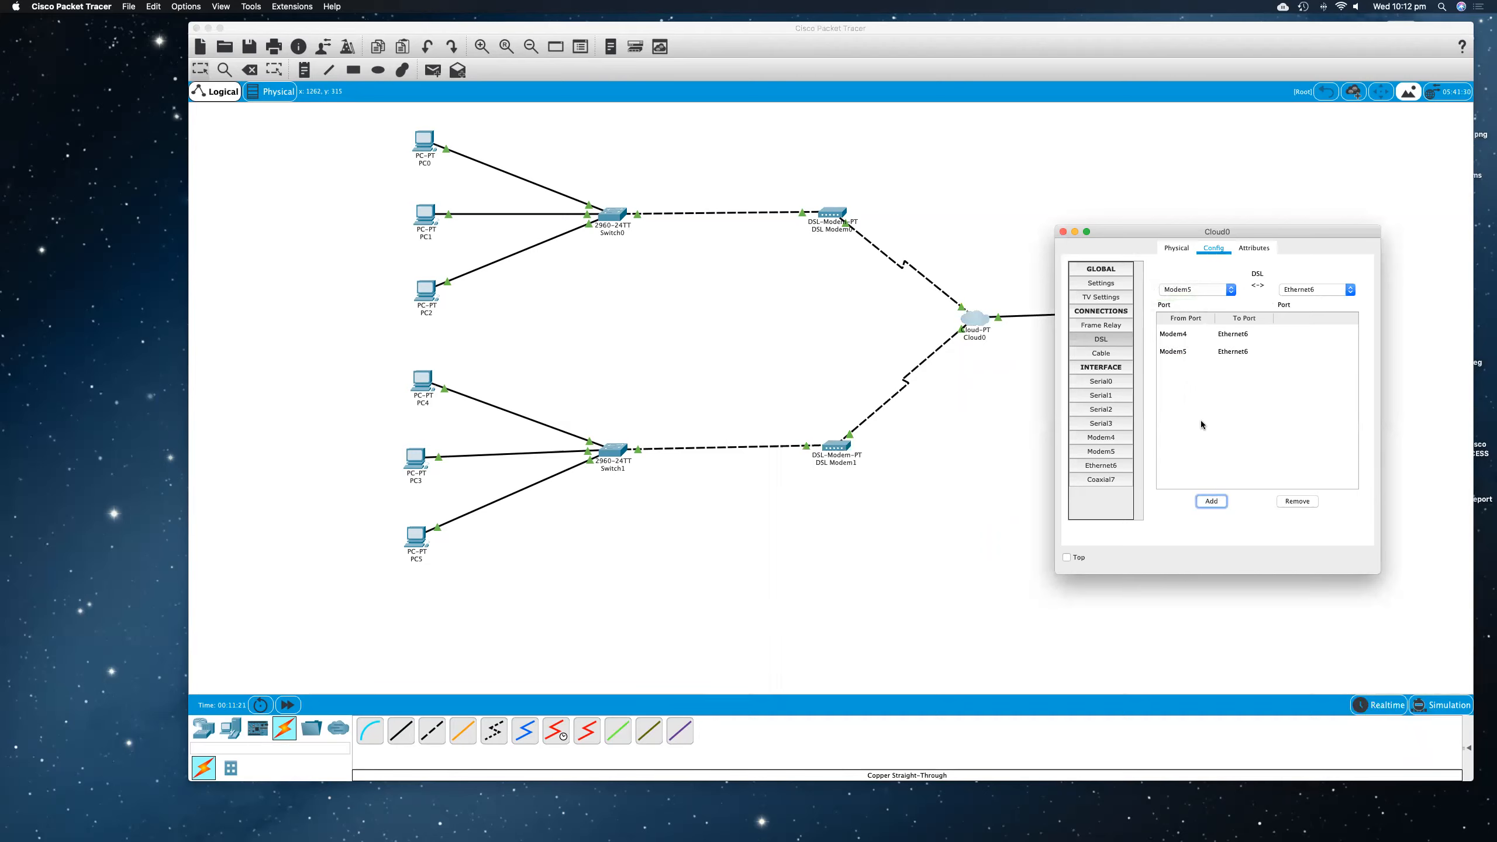
pyautogui.click(1063, 232)
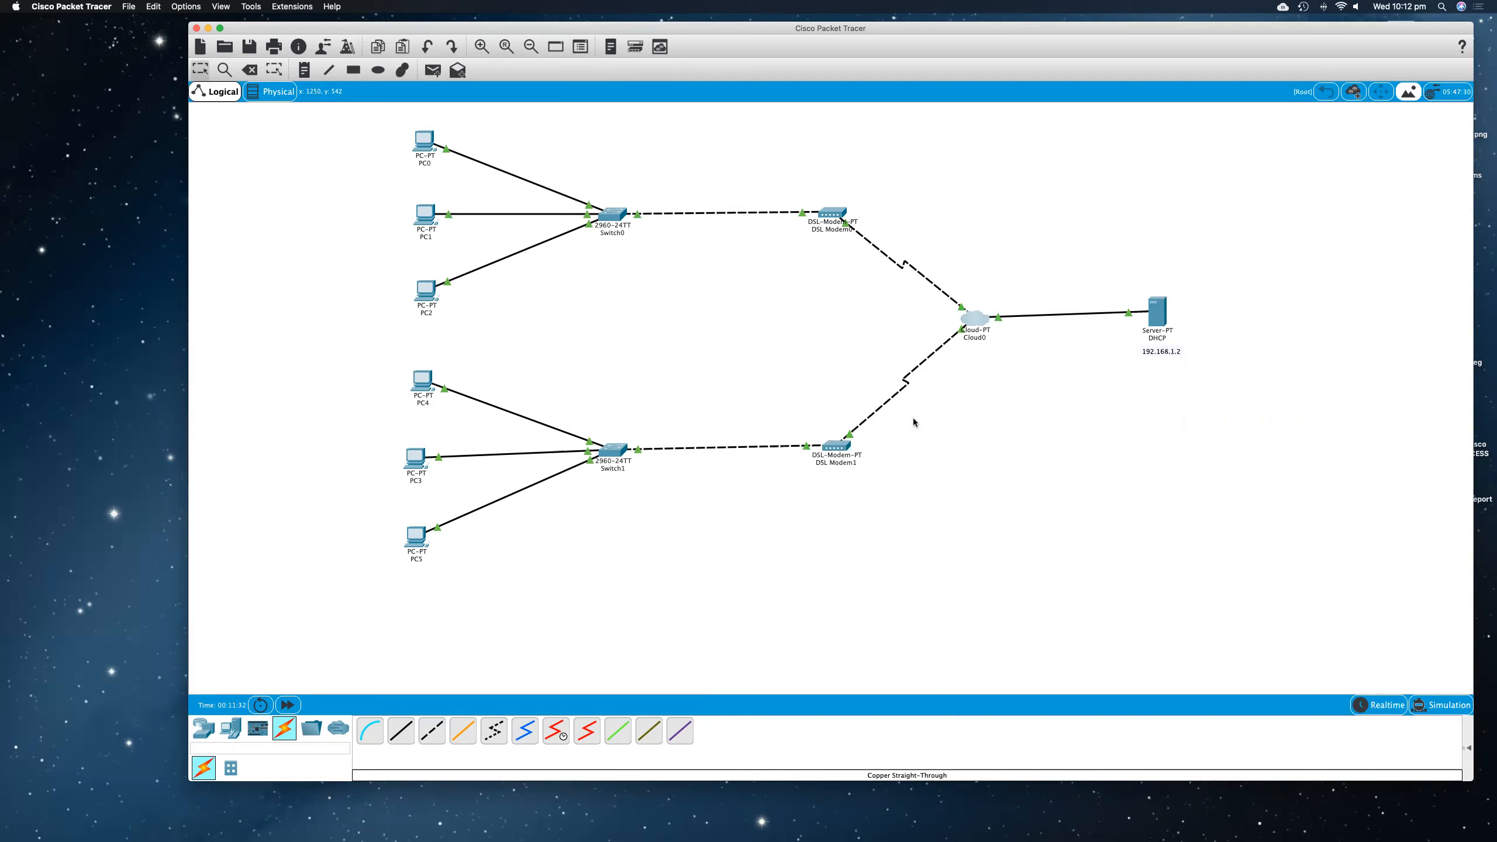
# Step: Switch PC0's IPv4 configuration on FastEthernet0 to DHCP, and close the PC's window
pyautogui.click(425, 142)
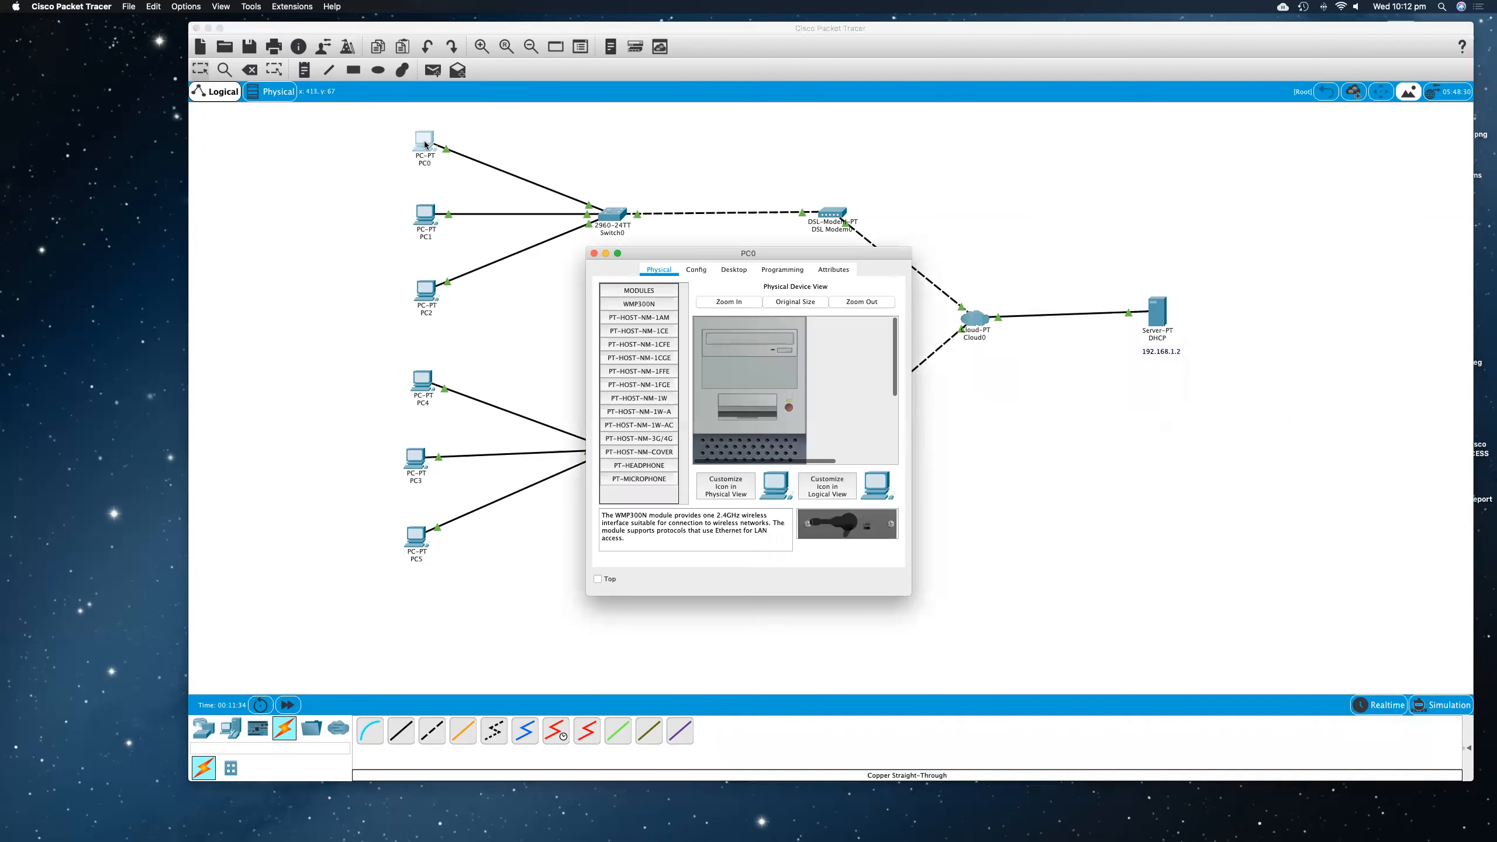
pyautogui.click(721, 273)
pyautogui.moveTo(720, 255); pyautogui.dragTo(535, 211)
pyautogui.click(463, 274)
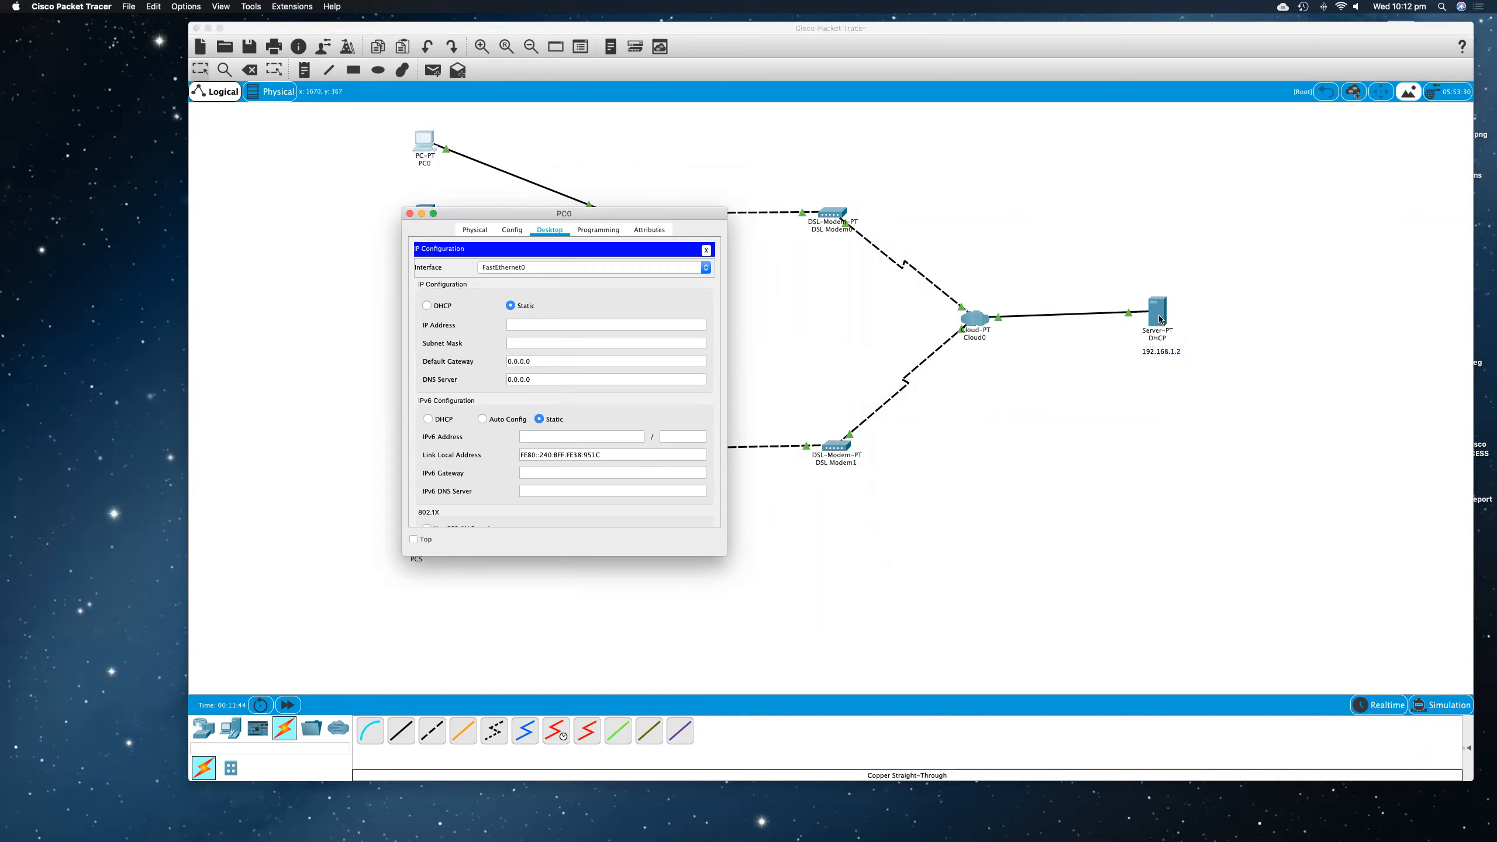
pyautogui.moveTo(1159, 319); pyautogui.dragTo(1160, 324)
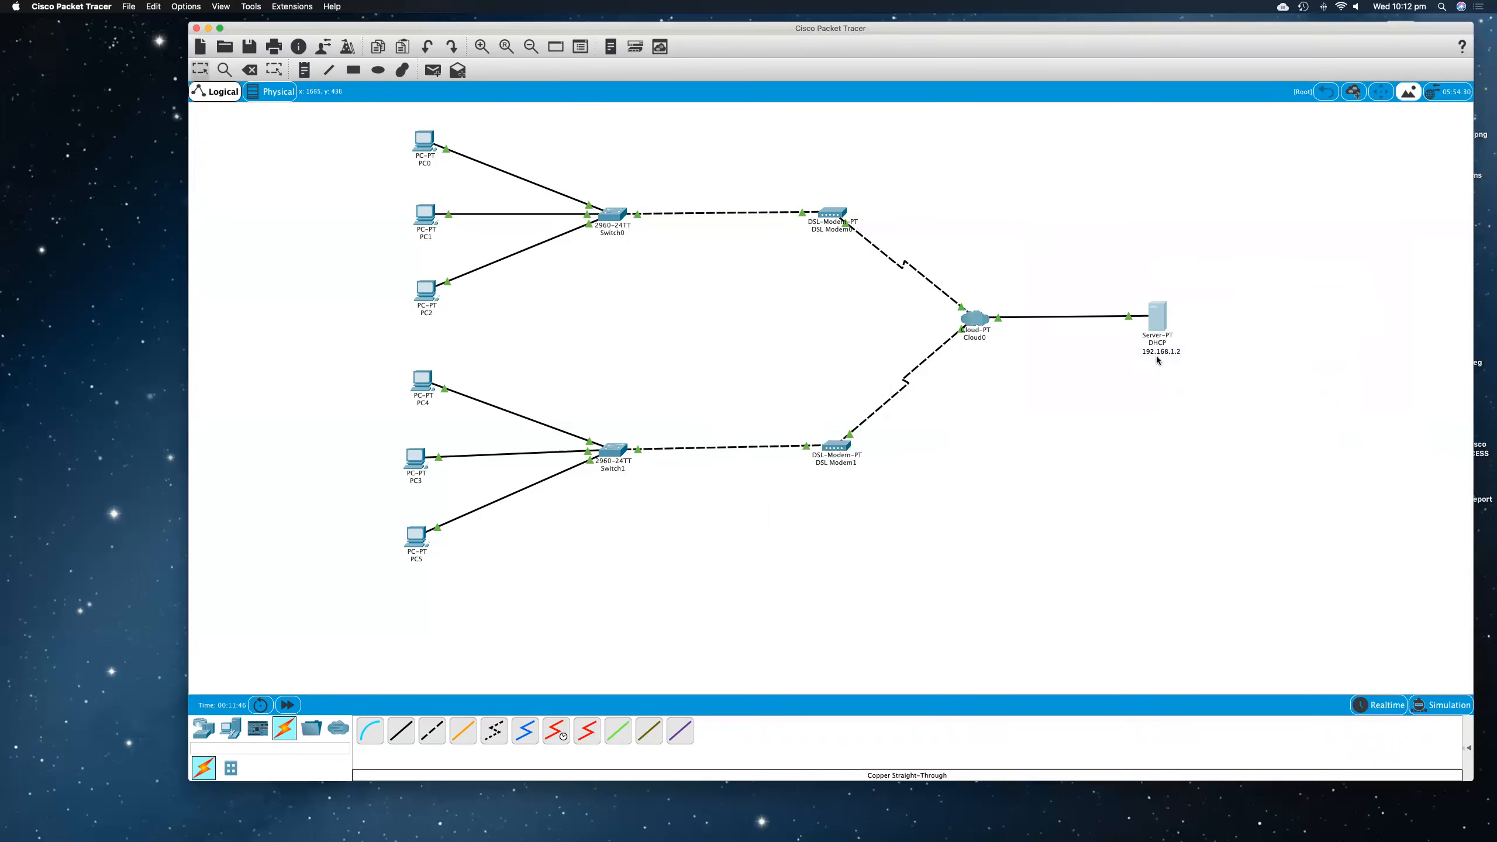
pyautogui.click(426, 143)
pyautogui.click(438, 309)
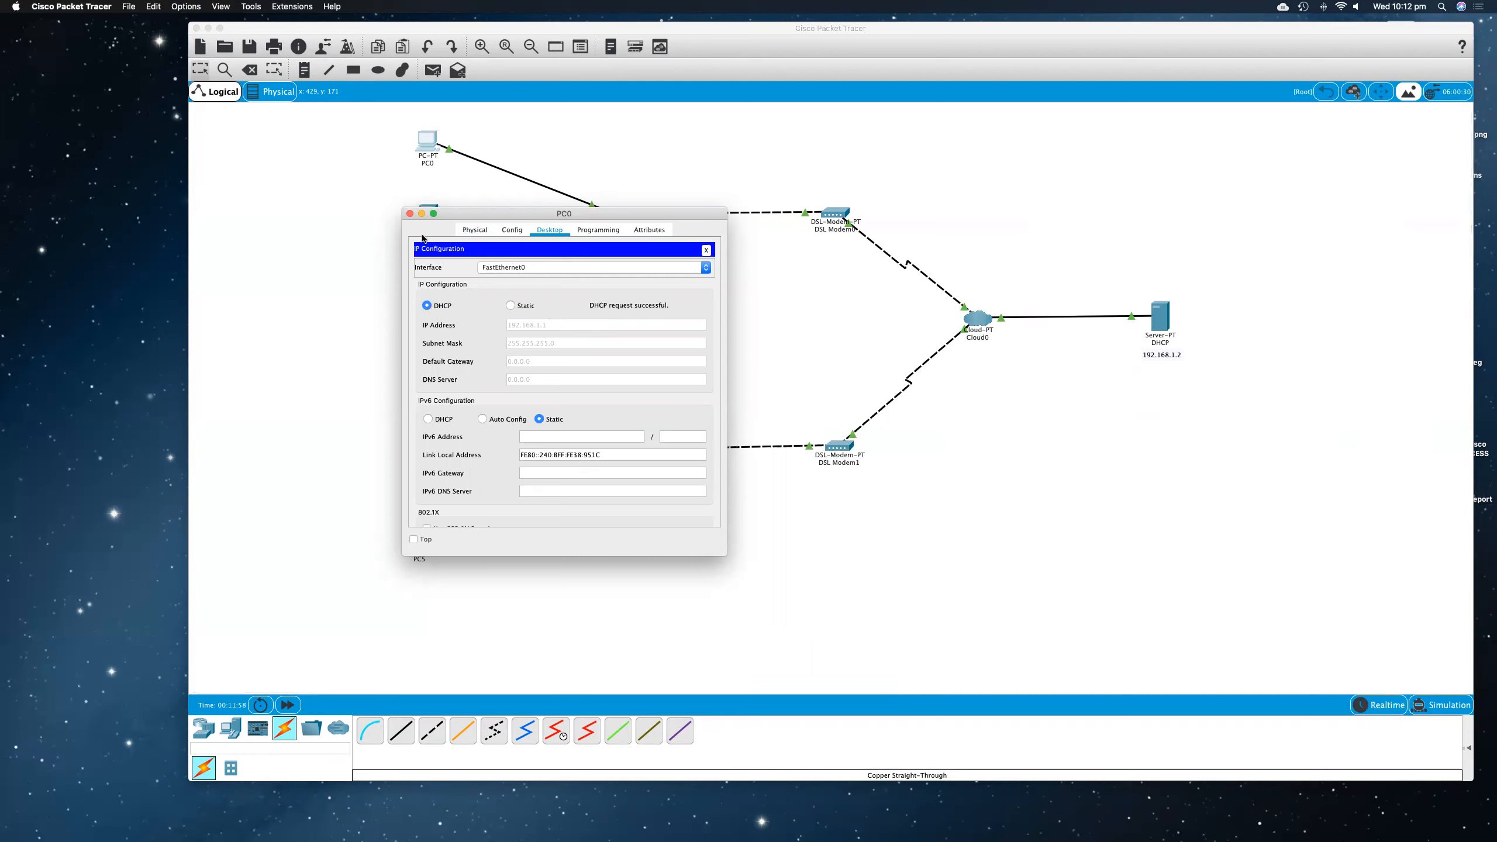
pyautogui.click(410, 214)
# Step: Have PC1 obtain its IPv4 address through DHCP in its IP Configuration, and close its window
pyautogui.click(428, 213)
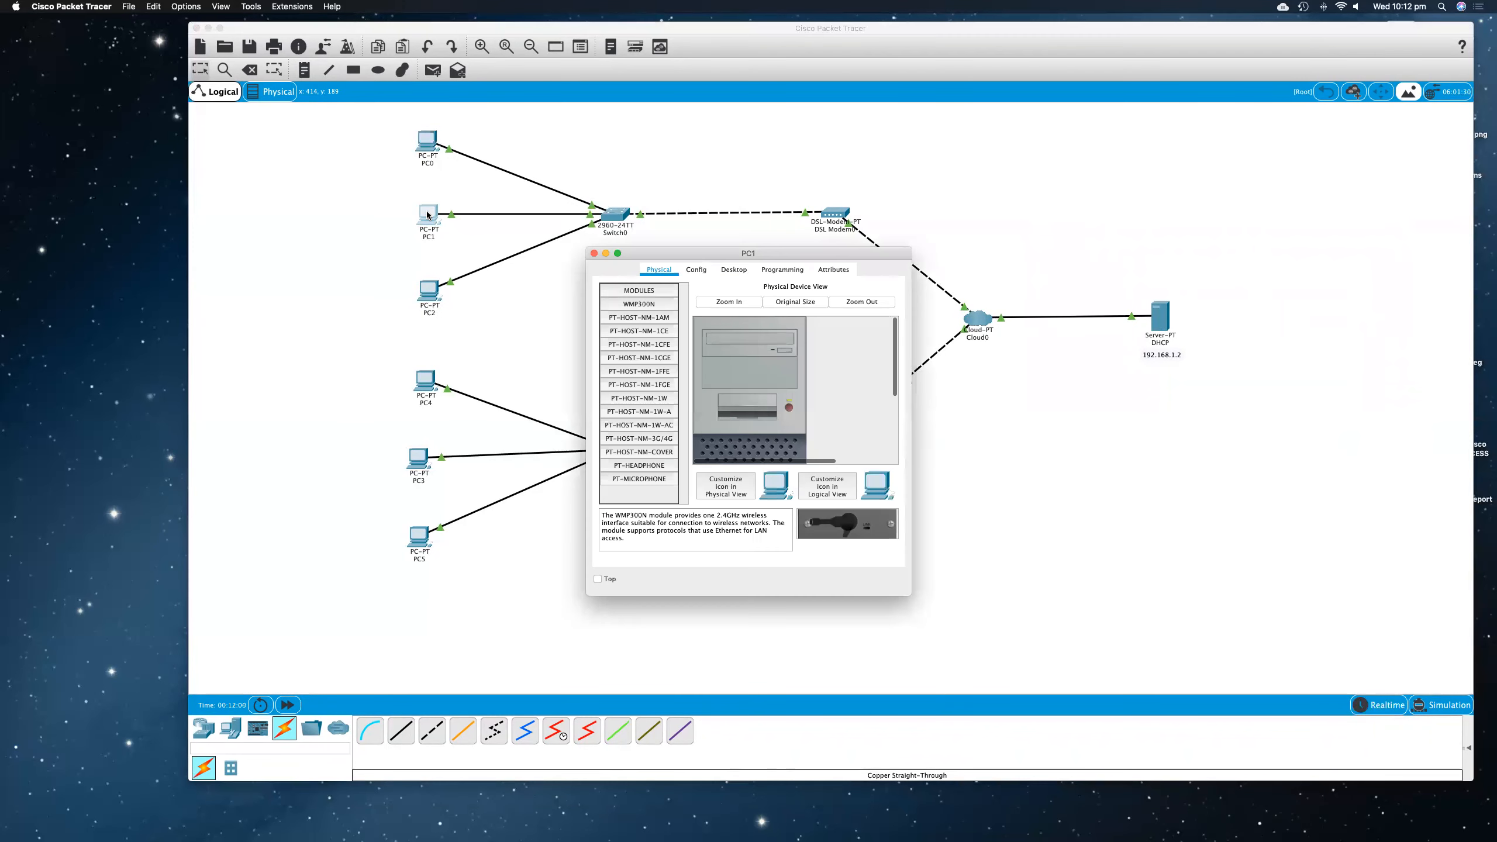
pyautogui.moveTo(673, 255); pyautogui.dragTo(426, 253)
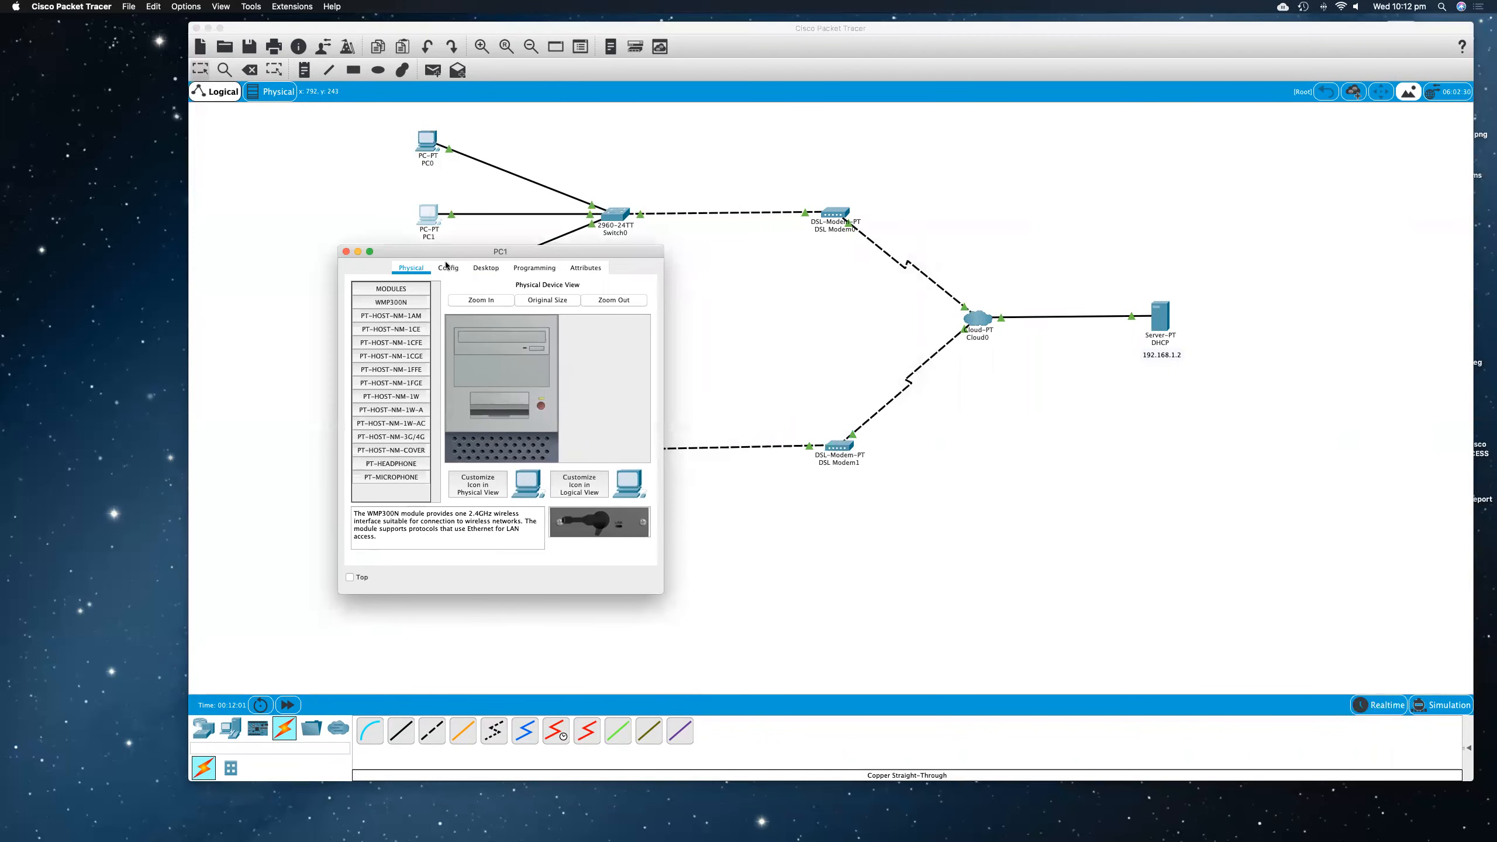
pyautogui.click(489, 270)
pyautogui.click(357, 314)
pyautogui.click(364, 344)
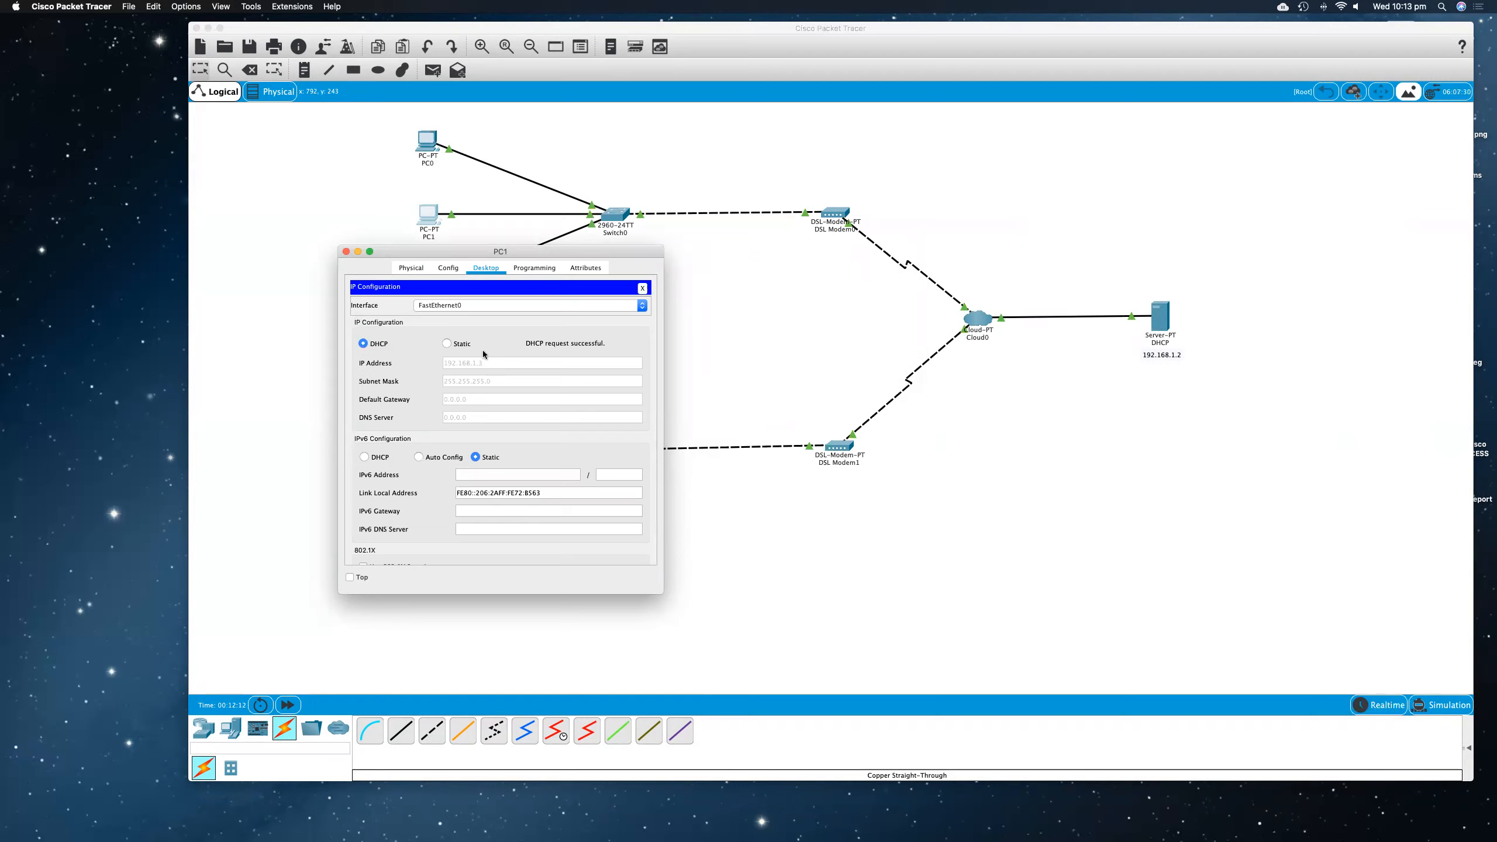
pyautogui.click(347, 252)
# Step: Set PC2's IPv4 configuration to DHCP so it requests an address, and close its window
pyautogui.click(427, 293)
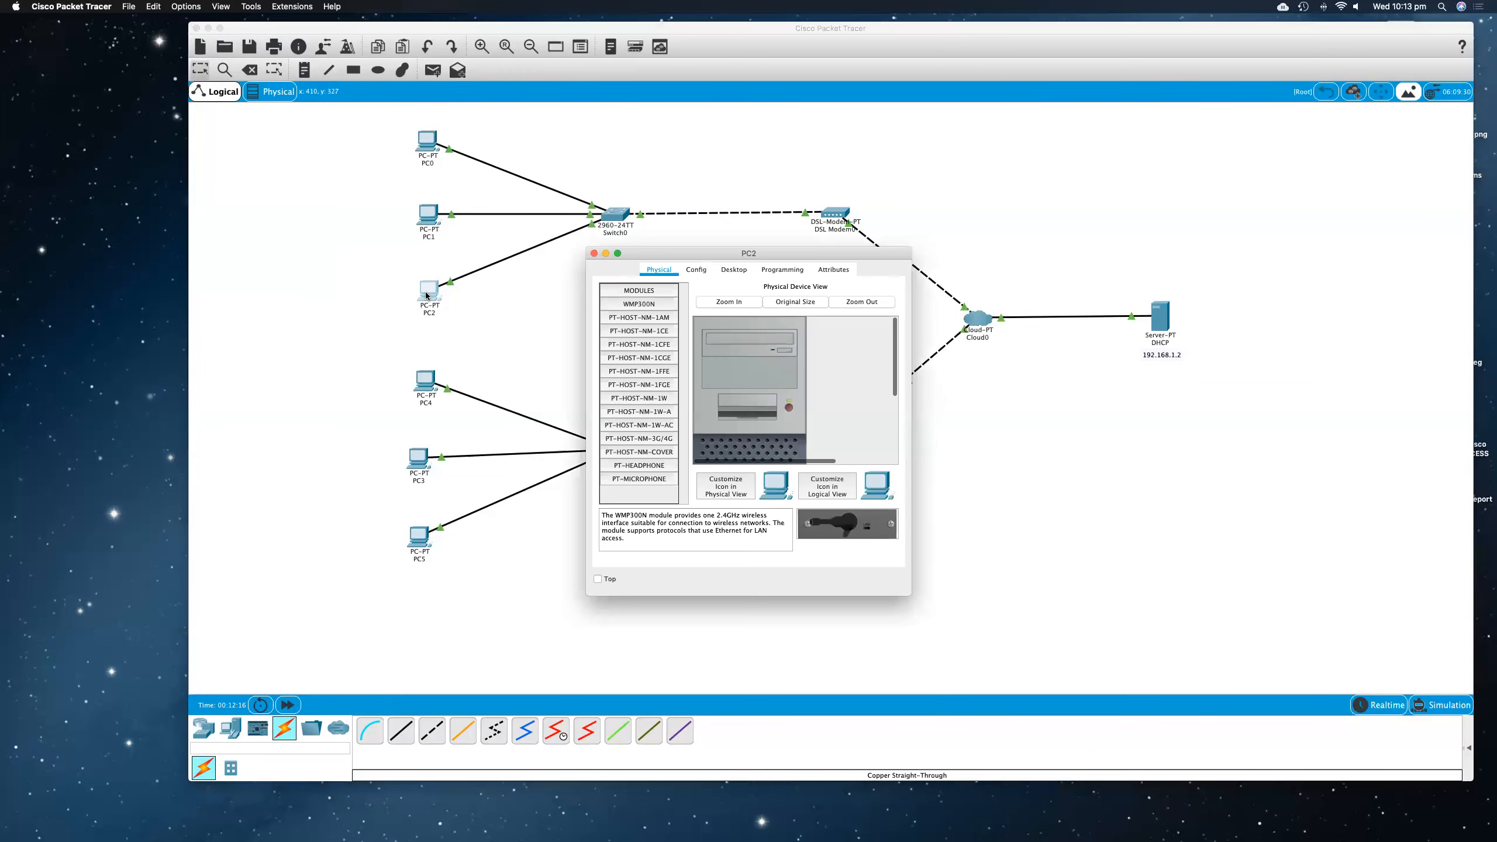
pyautogui.moveTo(685, 253); pyautogui.dragTo(398, 233)
pyautogui.click(447, 247)
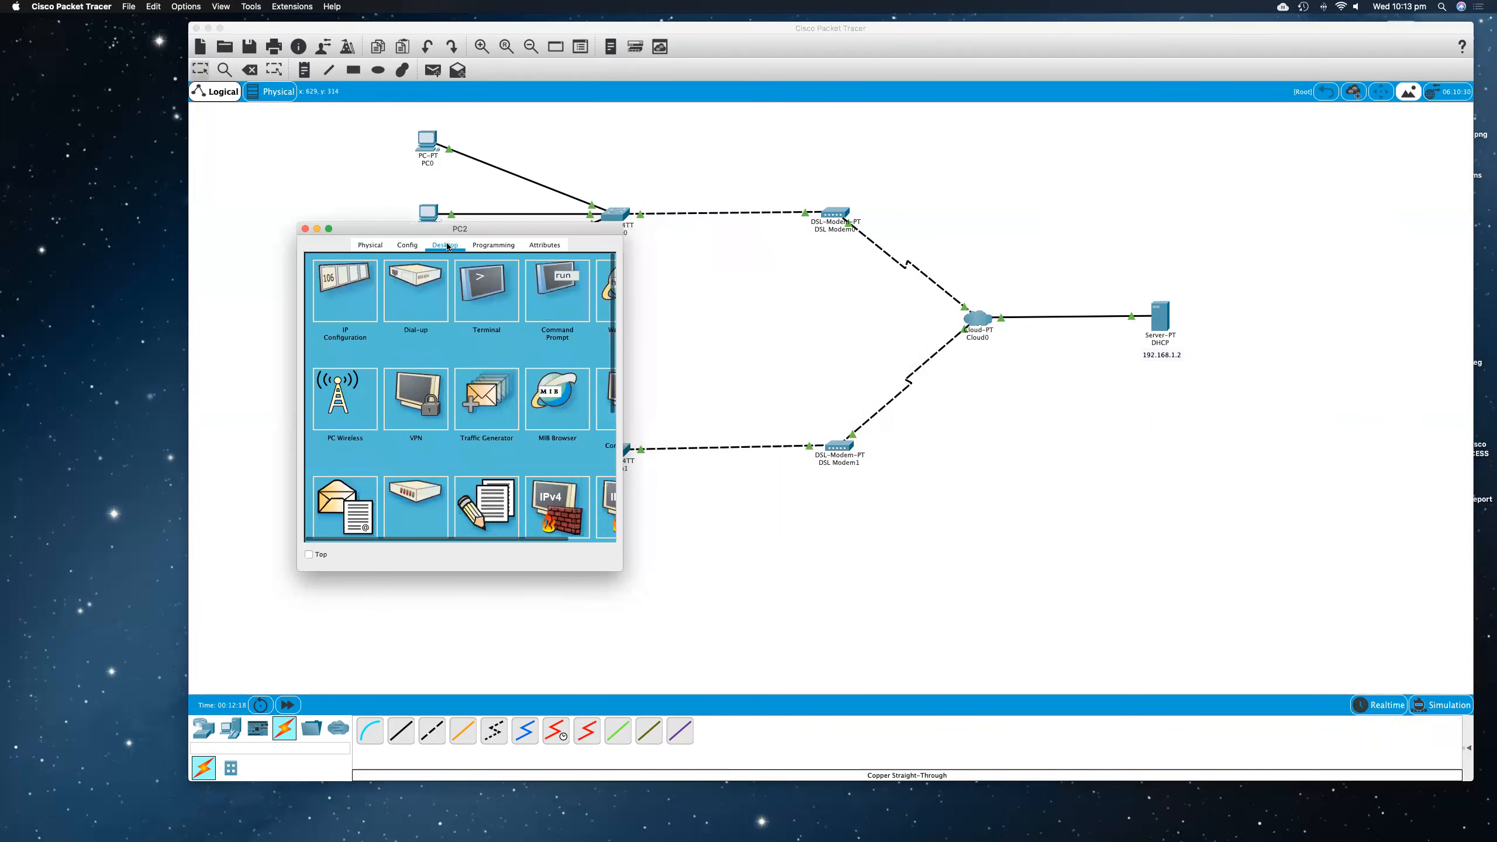
pyautogui.click(350, 293)
pyautogui.click(323, 322)
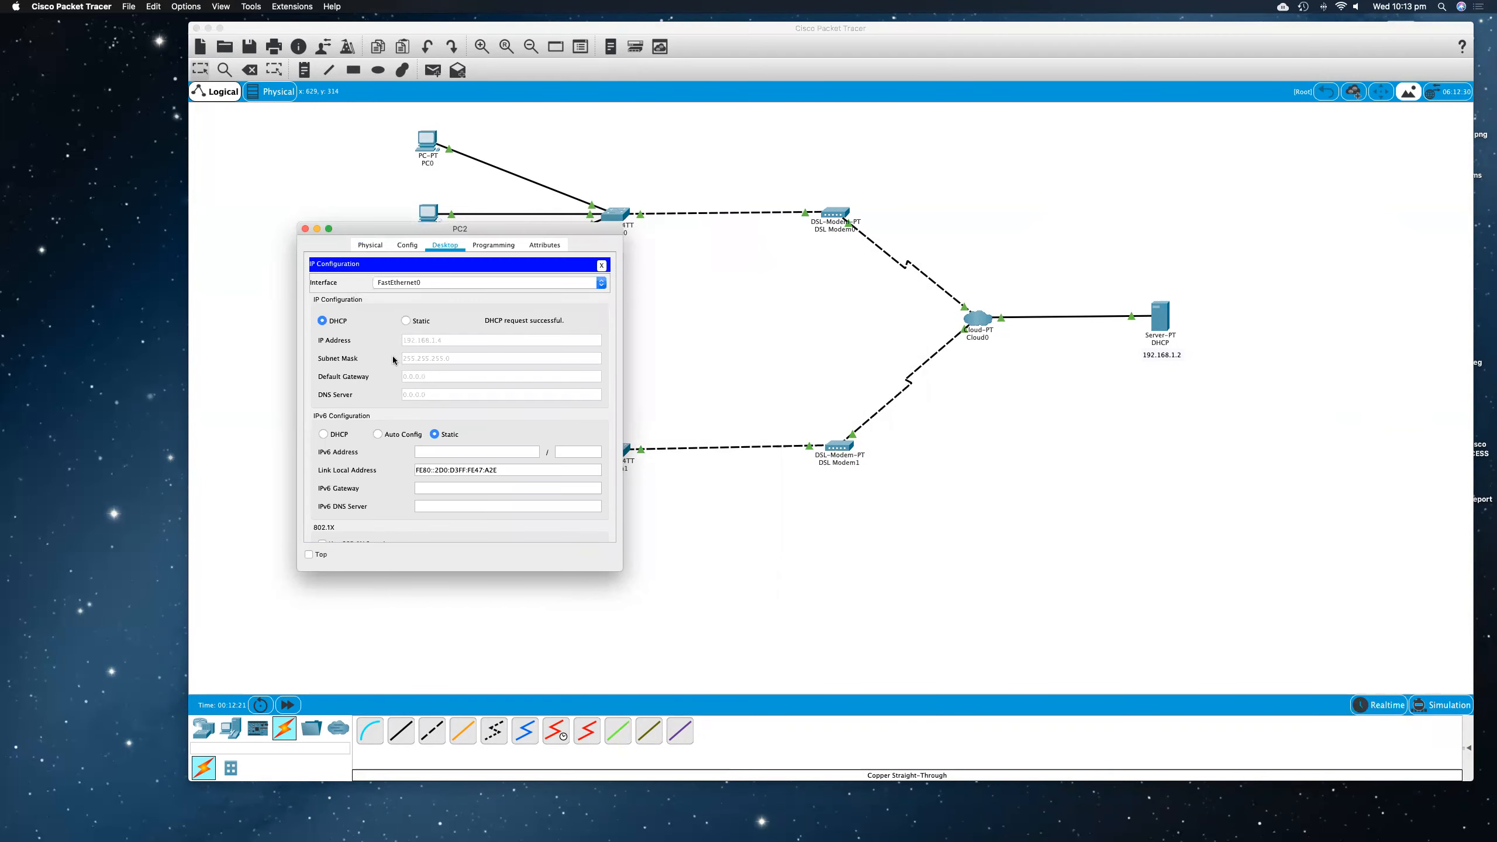
pyautogui.click(306, 229)
# Step: Change PC4's IPv4 configuration from static to DHCP, and close its window
pyautogui.click(426, 380)
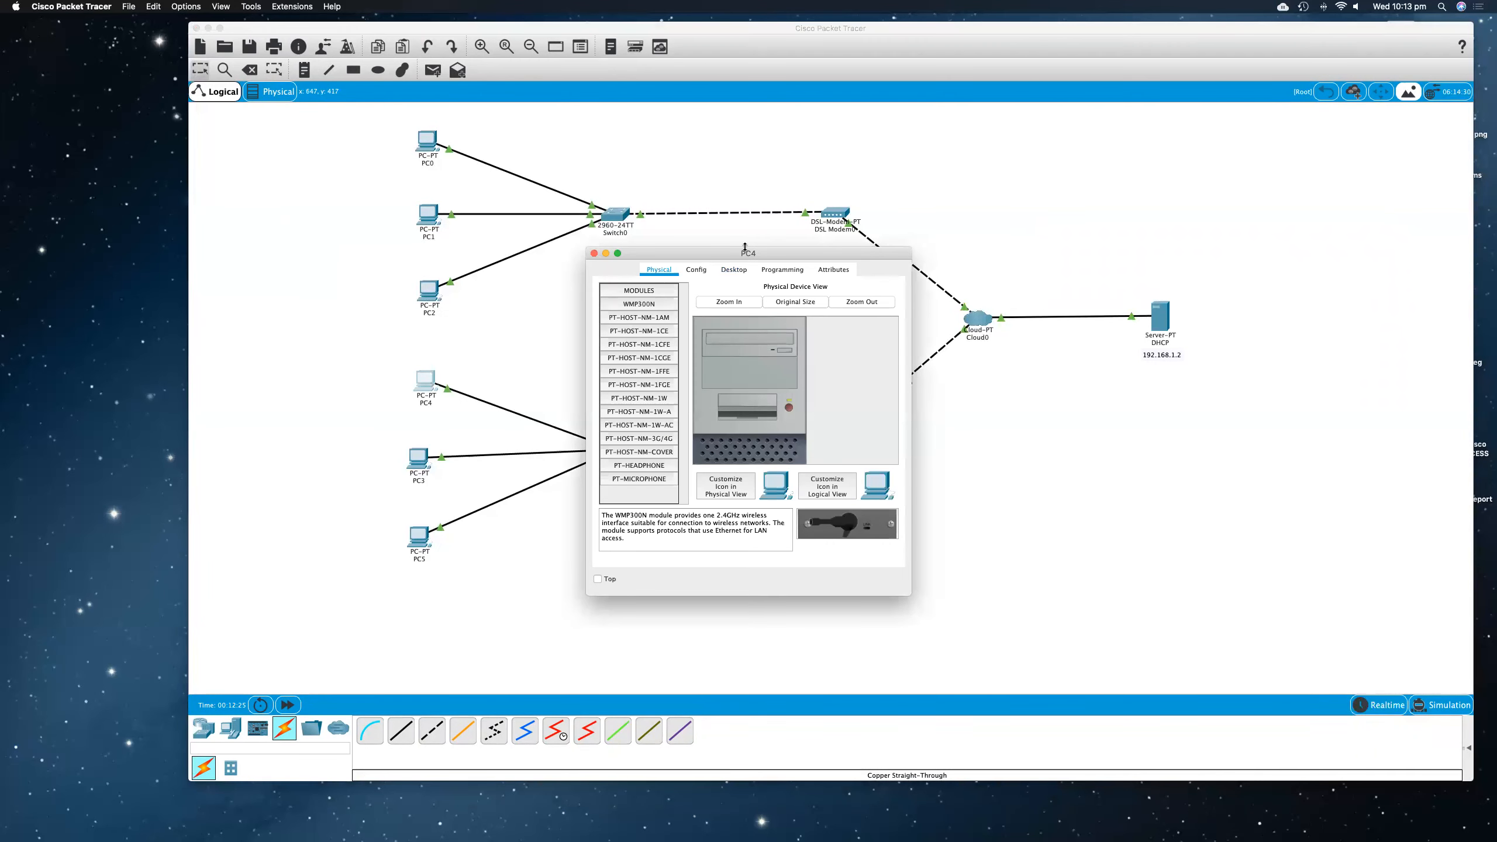
pyautogui.moveTo(721, 252); pyautogui.dragTo(388, 241)
pyautogui.click(399, 259)
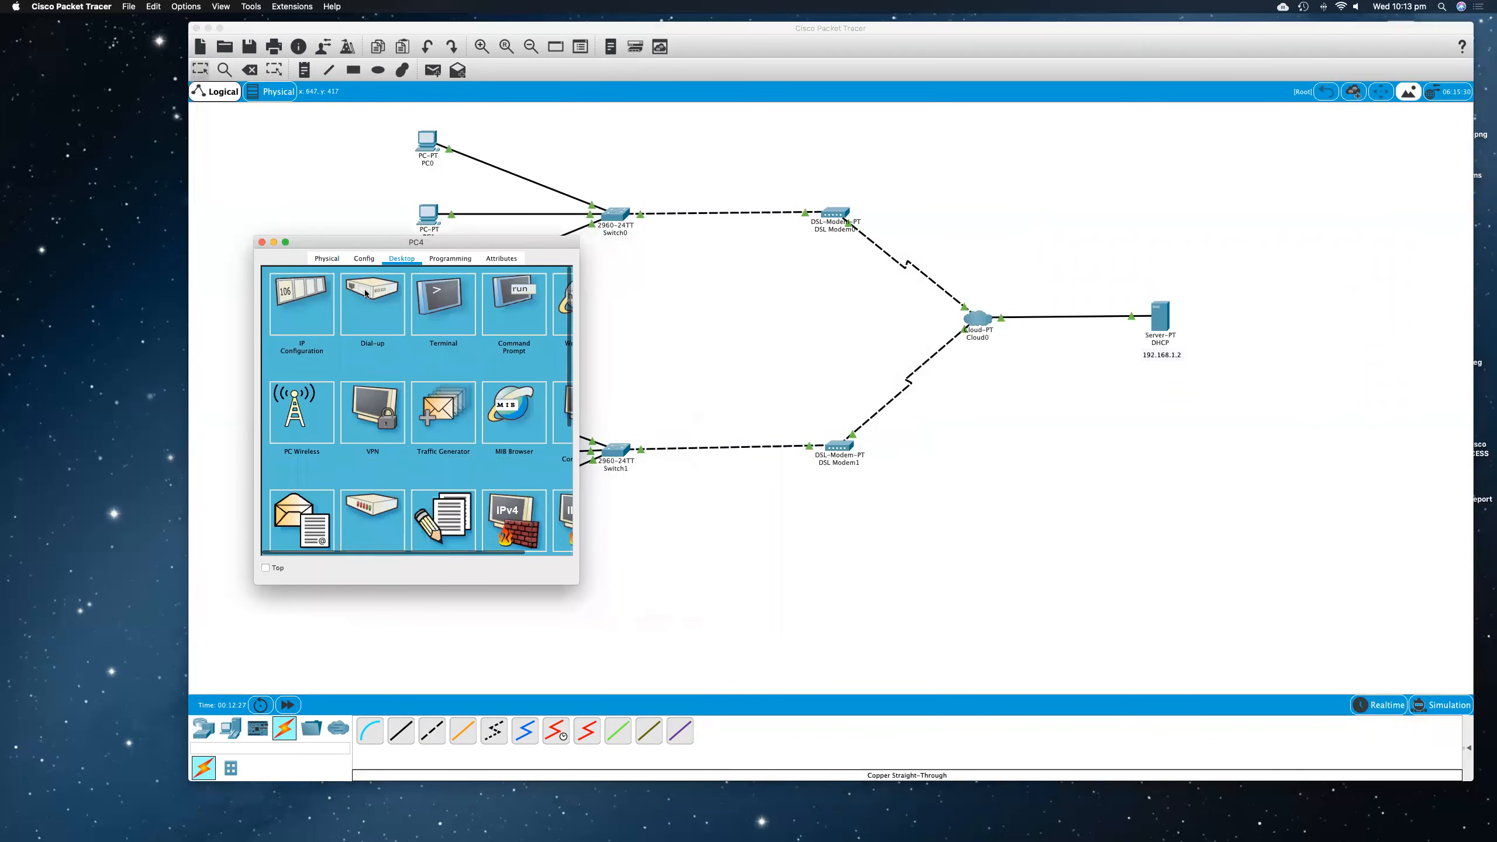
pyautogui.click(301, 303)
pyautogui.click(292, 336)
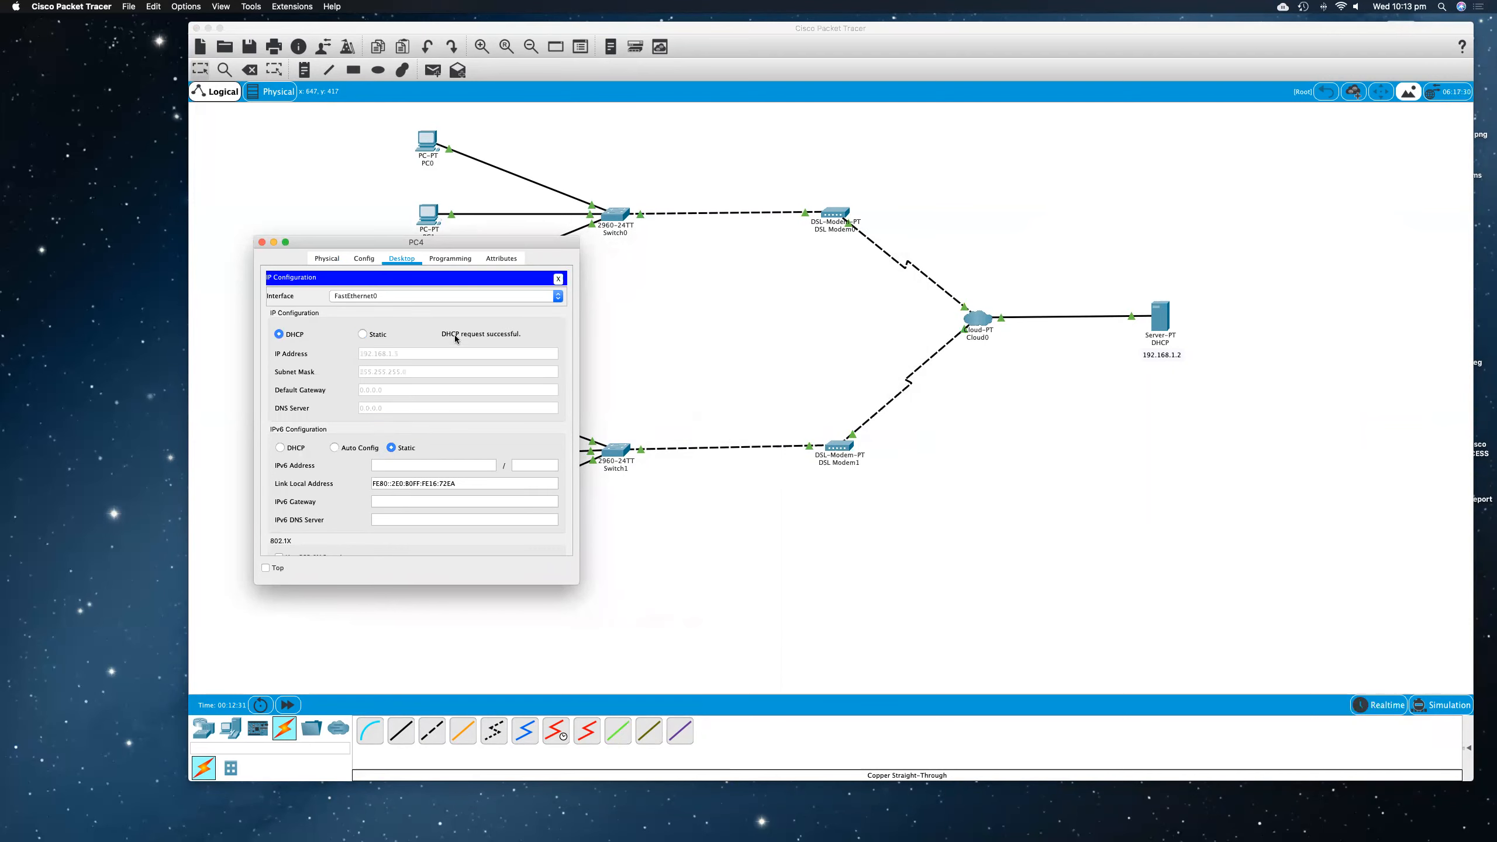
pyautogui.click(262, 241)
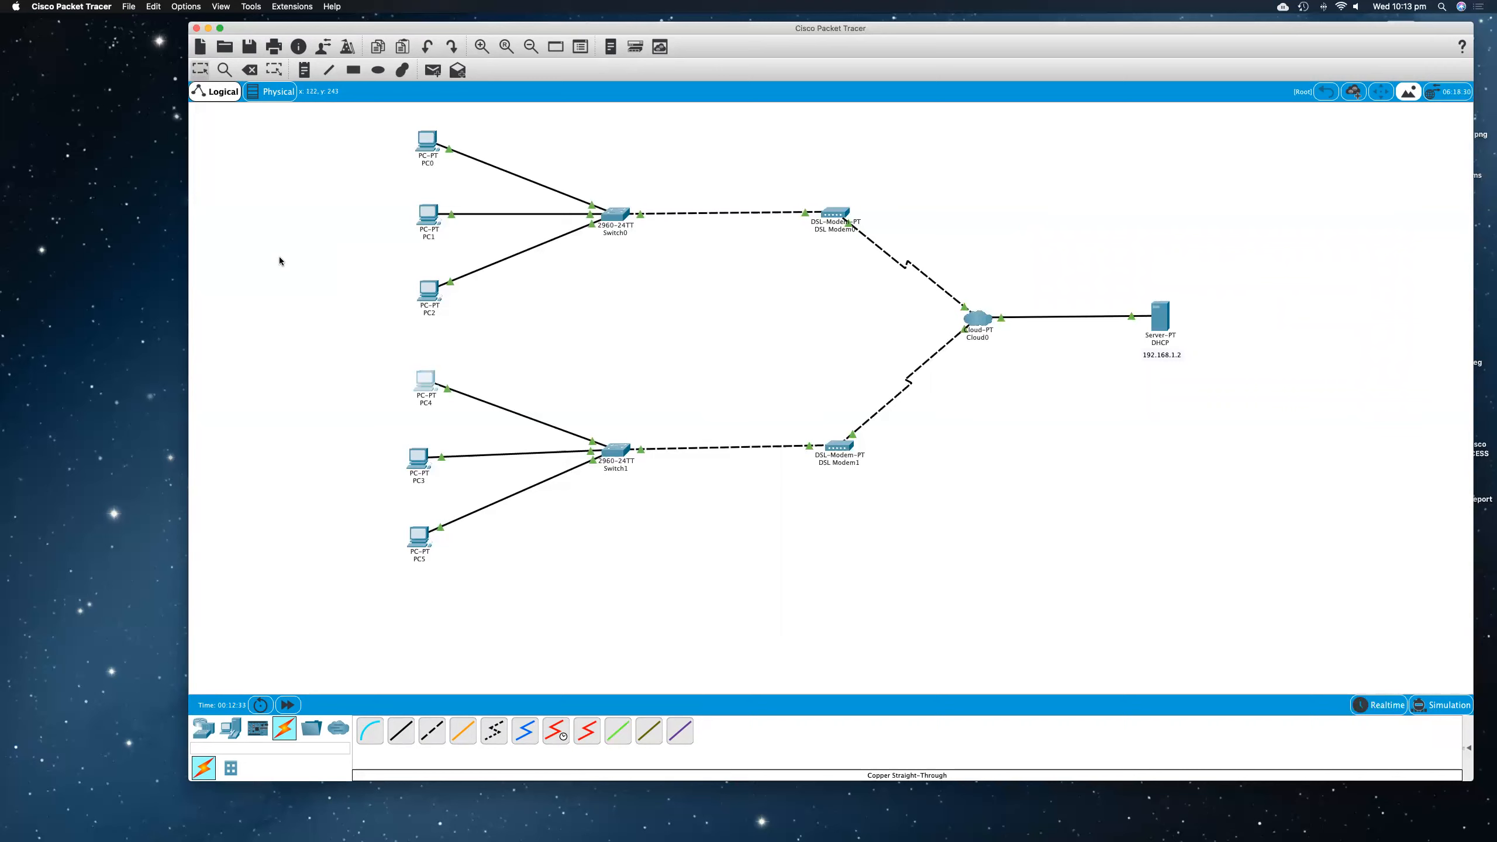
# Step: Request an IPv4 address for PC3 by setting its IP Configuration to DHCP, and close its window
pyautogui.click(417, 451)
pyautogui.moveTo(664, 249); pyautogui.dragTo(329, 214)
pyautogui.click(393, 231)
pyautogui.click(317, 314)
pyautogui.click(285, 309)
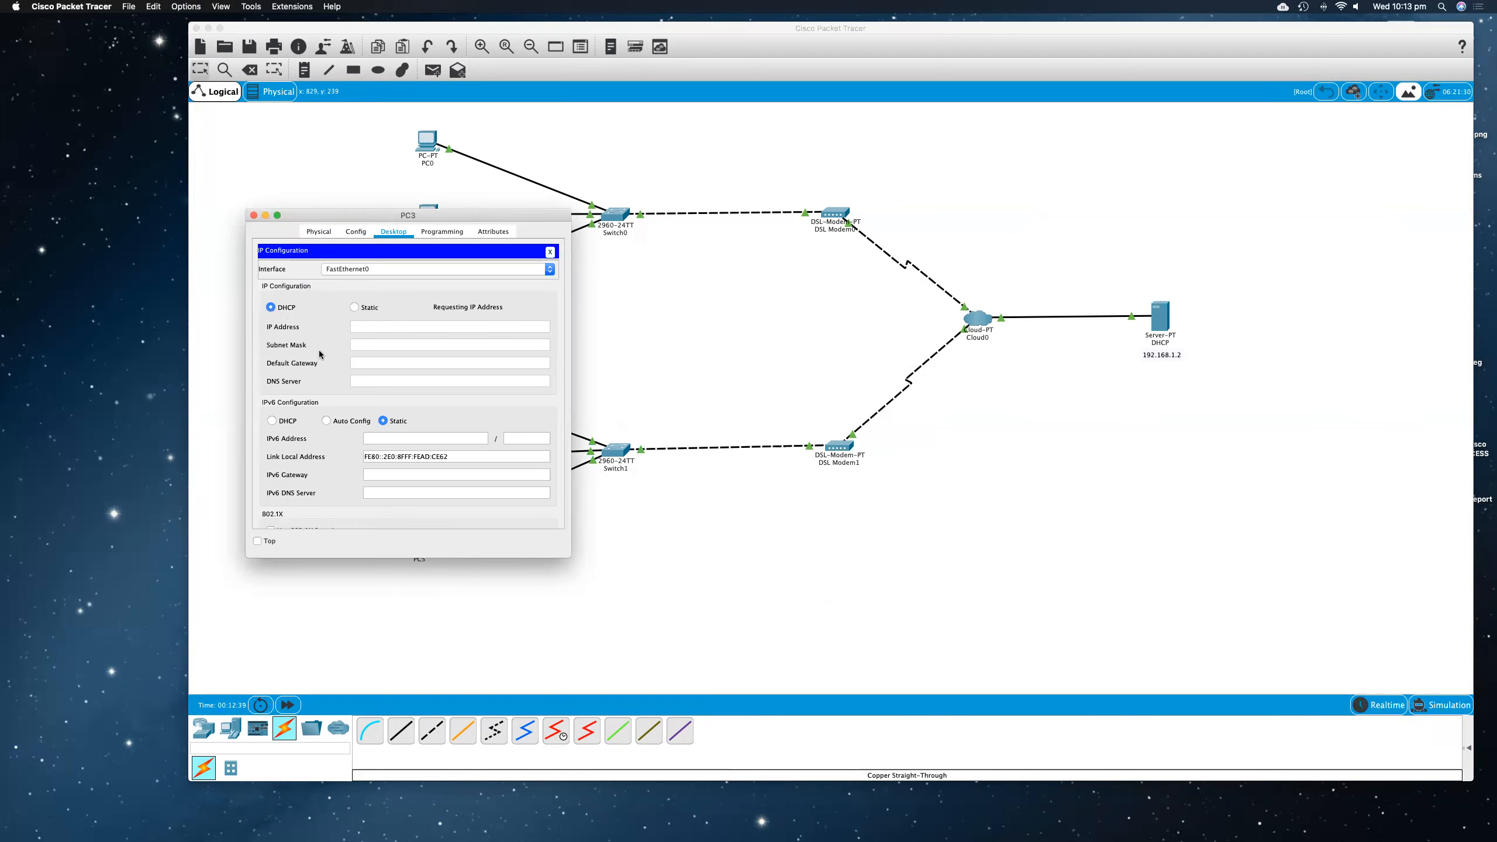
pyautogui.click(253, 215)
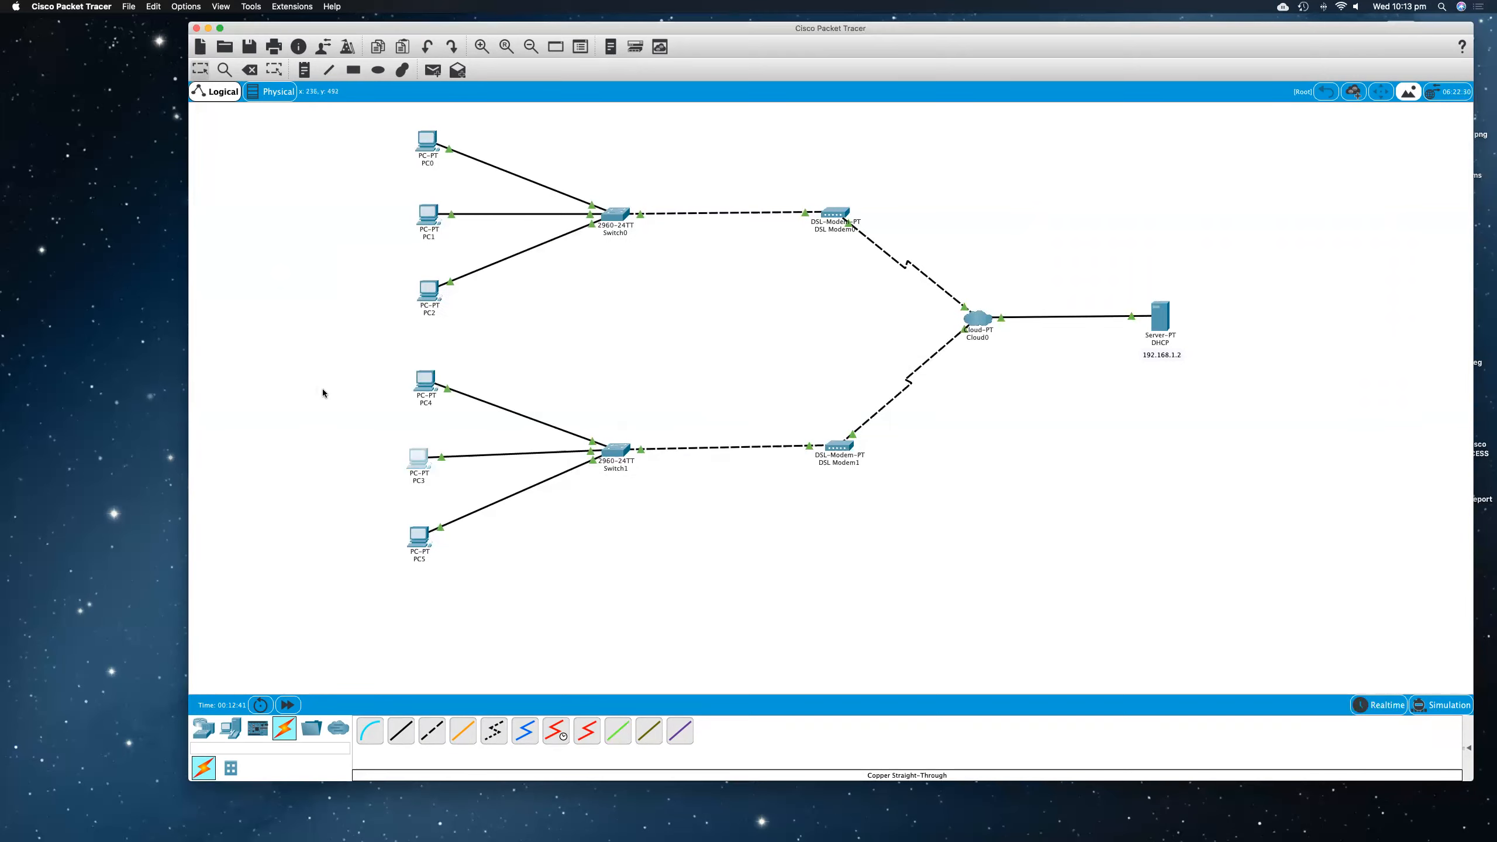
# Step: Set PC5's IPv4 addressing to DHCP in its IP Configuration, and close its window
pyautogui.scroll(-3, 323, 389)
pyautogui.click(420, 445)
pyautogui.click(734, 269)
pyautogui.click(647, 305)
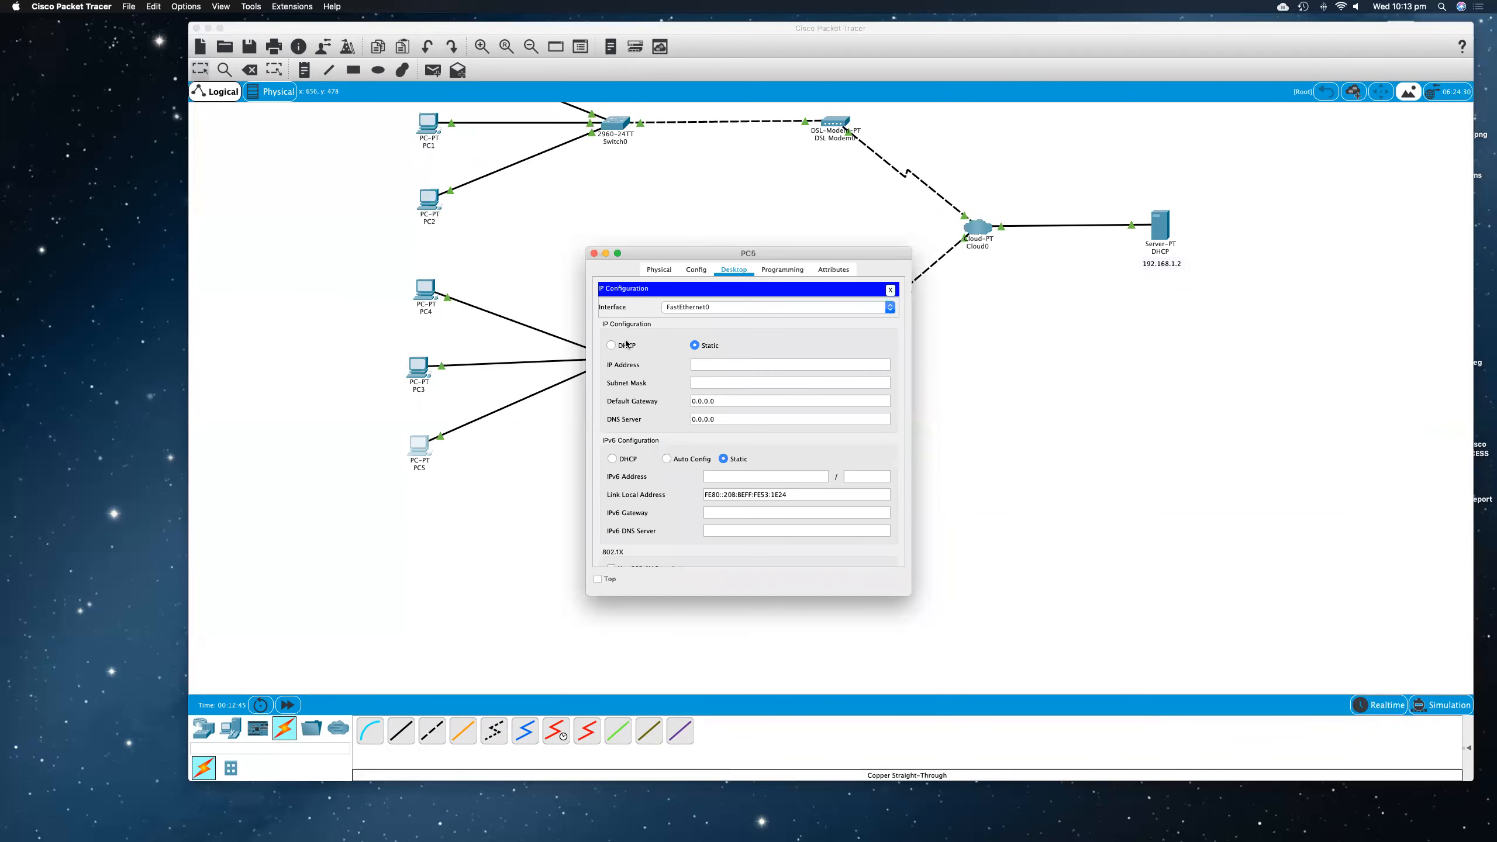
pyautogui.click(610, 346)
pyautogui.click(593, 253)
pyautogui.scroll(3, 594, 294)
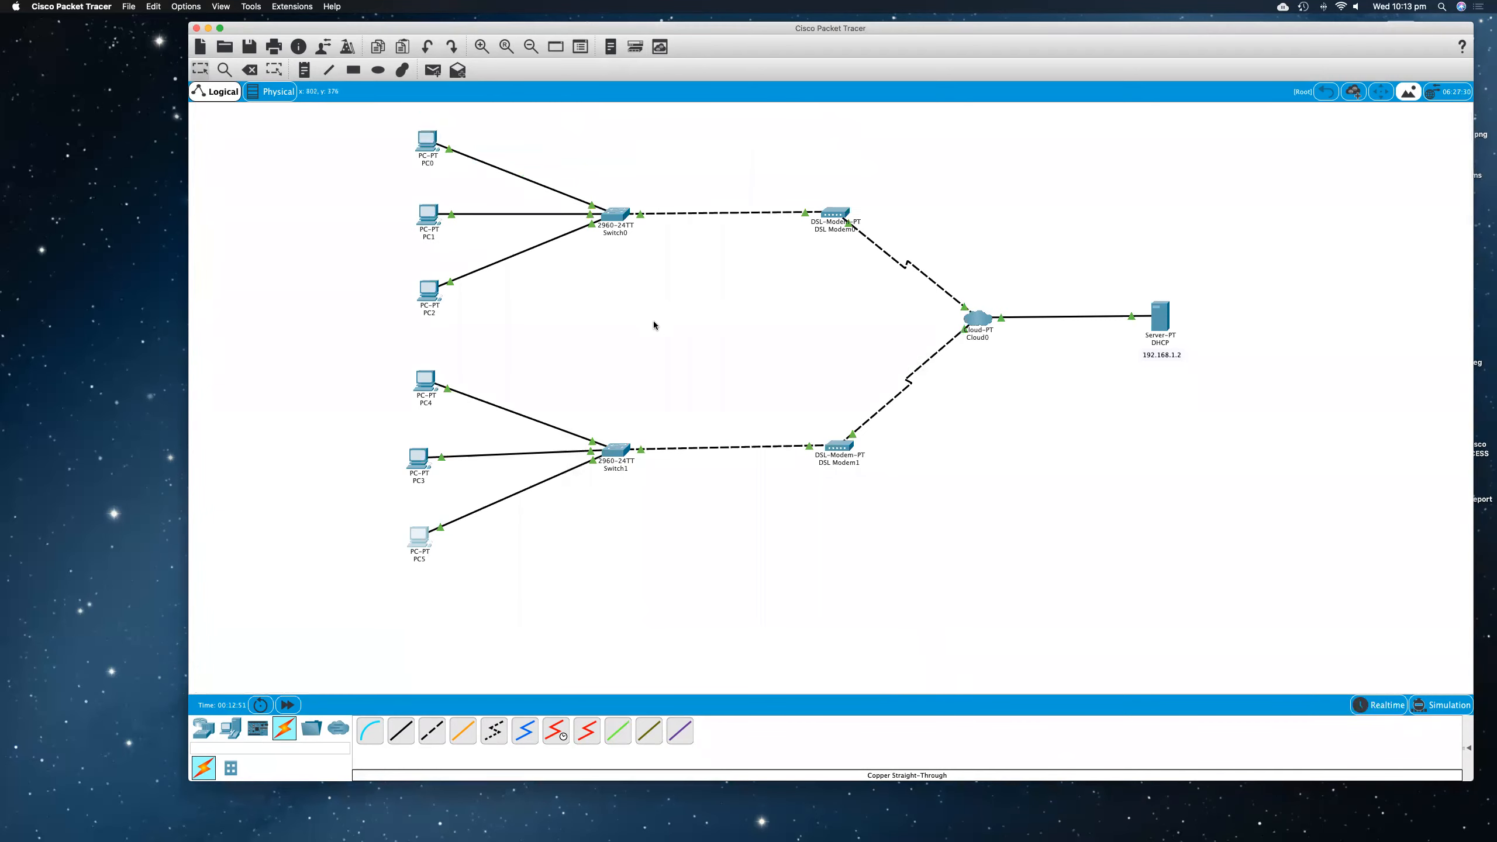